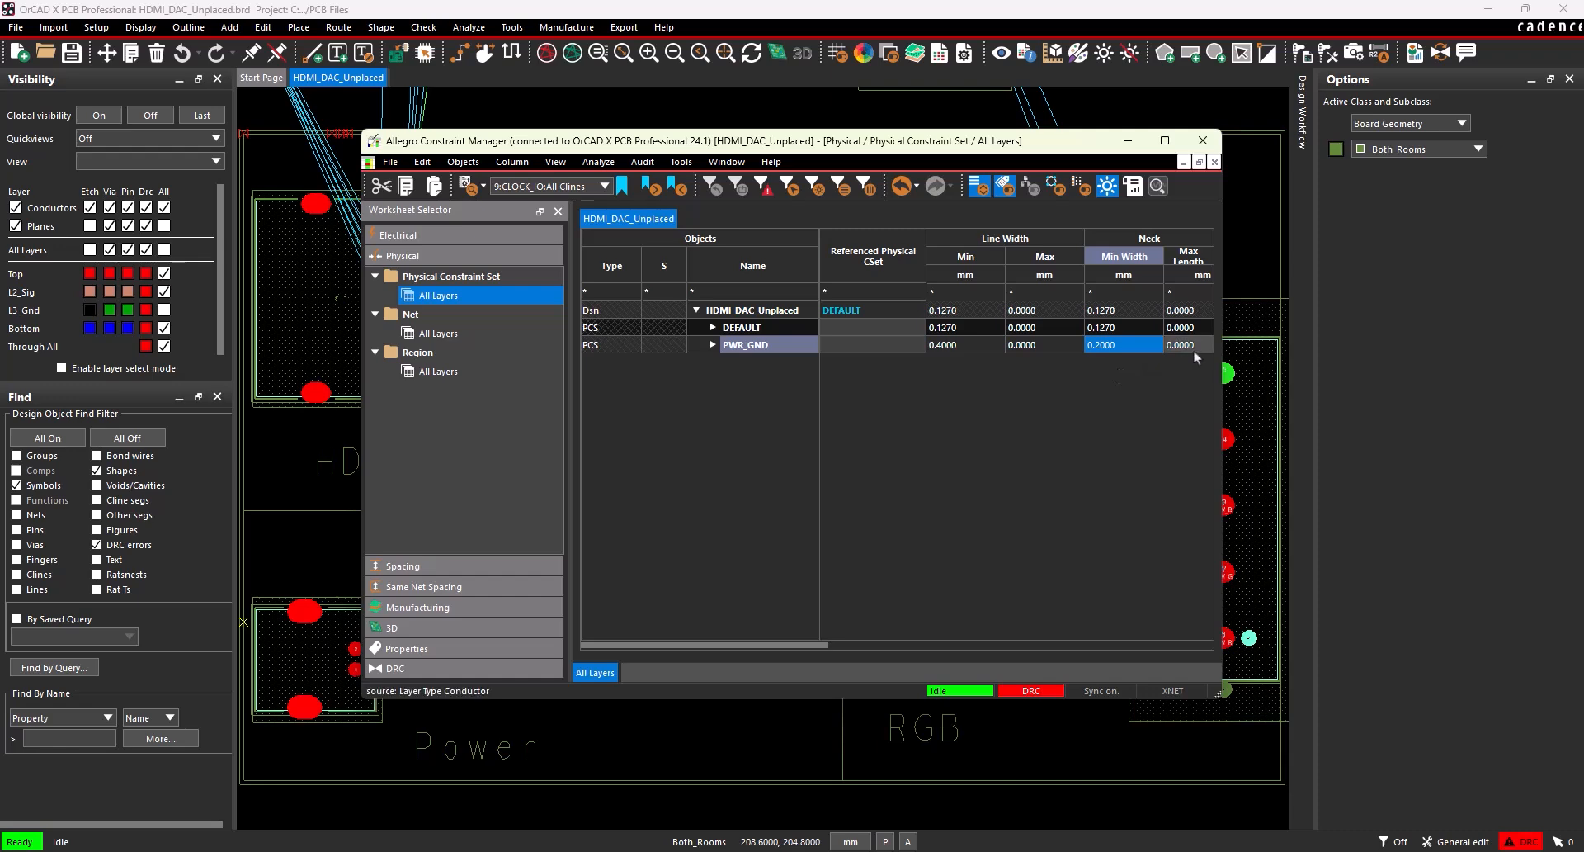
Set the neck maximum length of the PWR_GND physical constraint set to 5.08 mm.
left_click(1193, 347)
type("5.08")
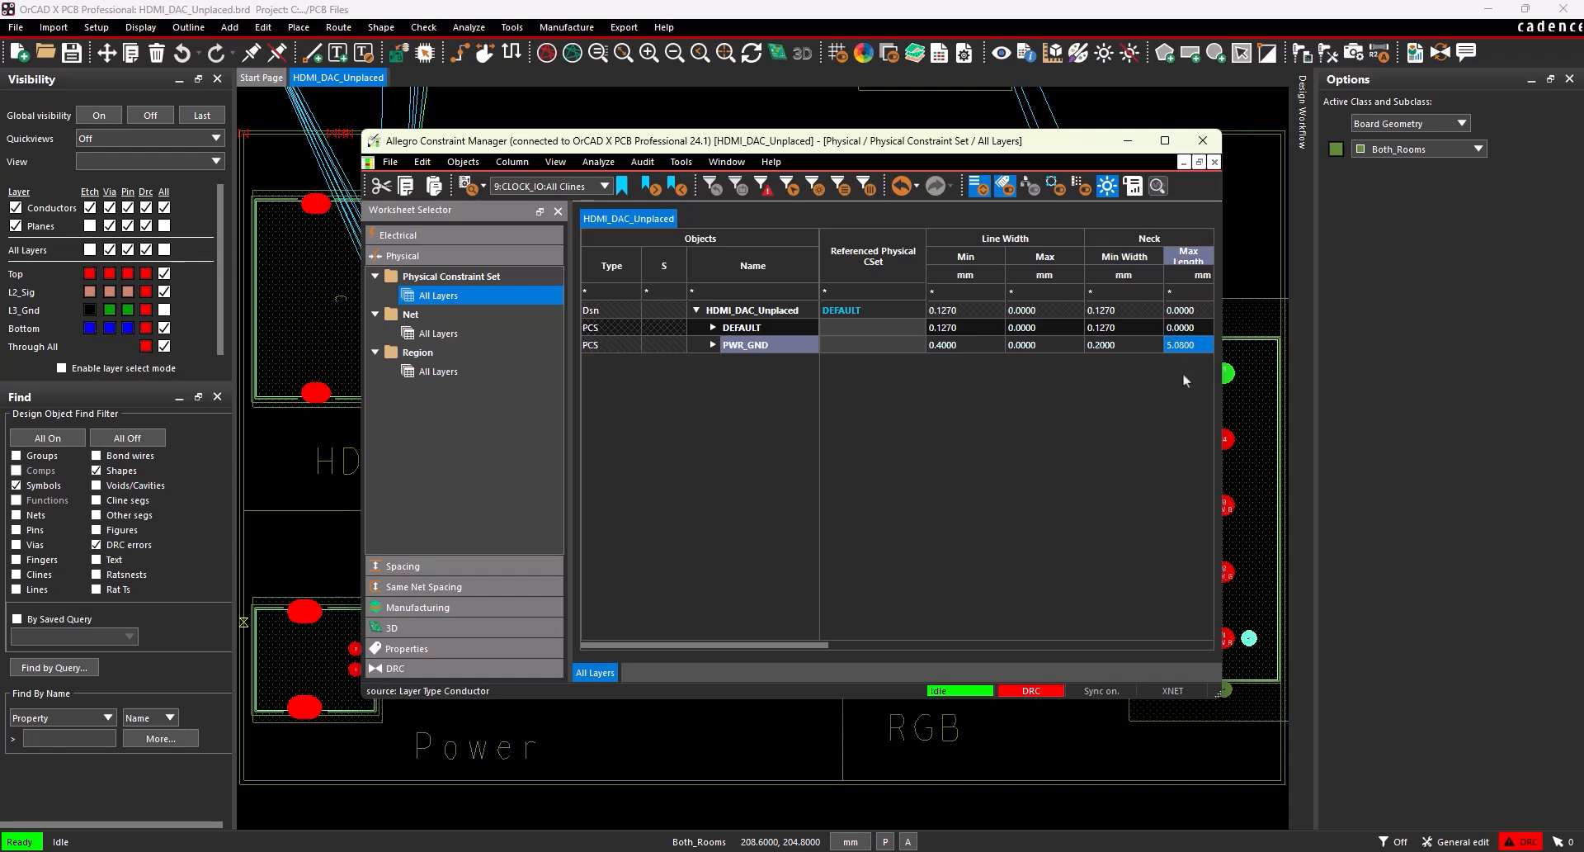
left_click_drag(798, 646, 817, 649)
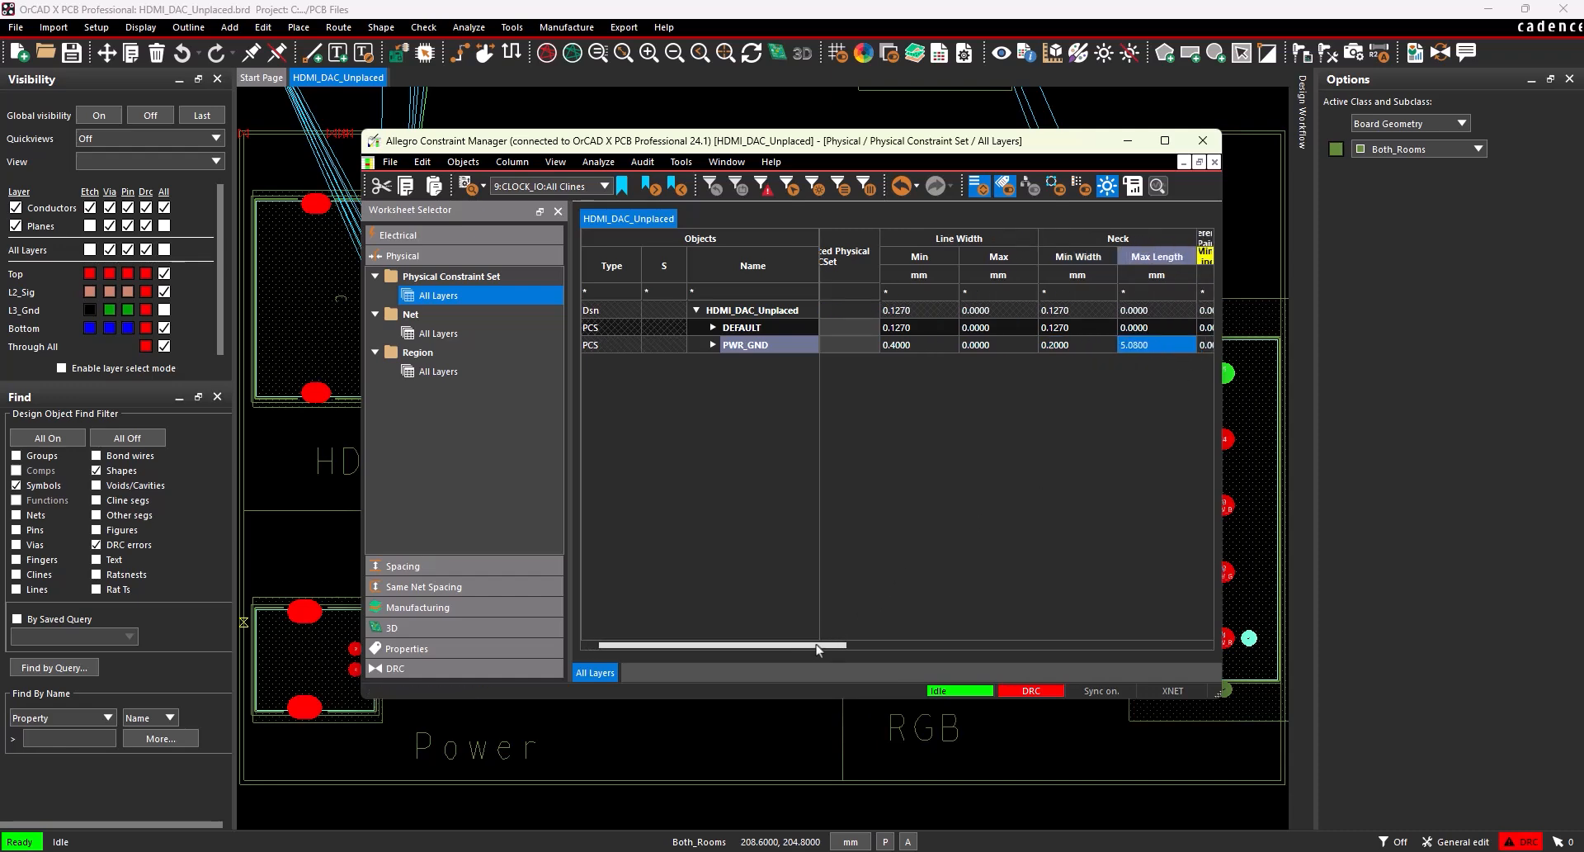
Create a physical constraint set named DP based on the DEFAULT set.
left_click(751, 327)
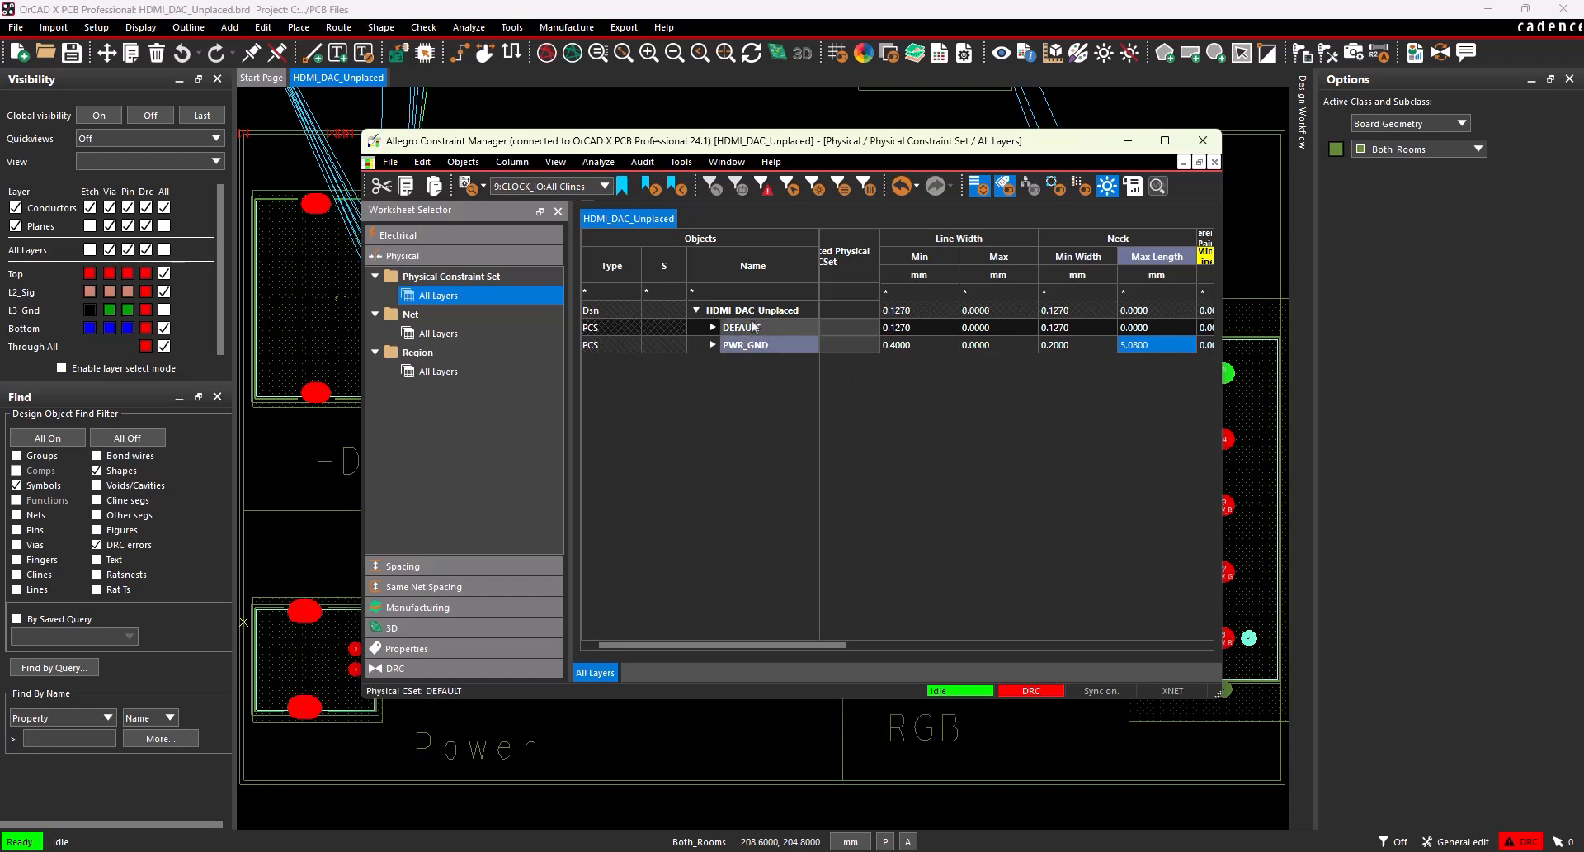
right_click(753, 323)
mouse_move(848, 499)
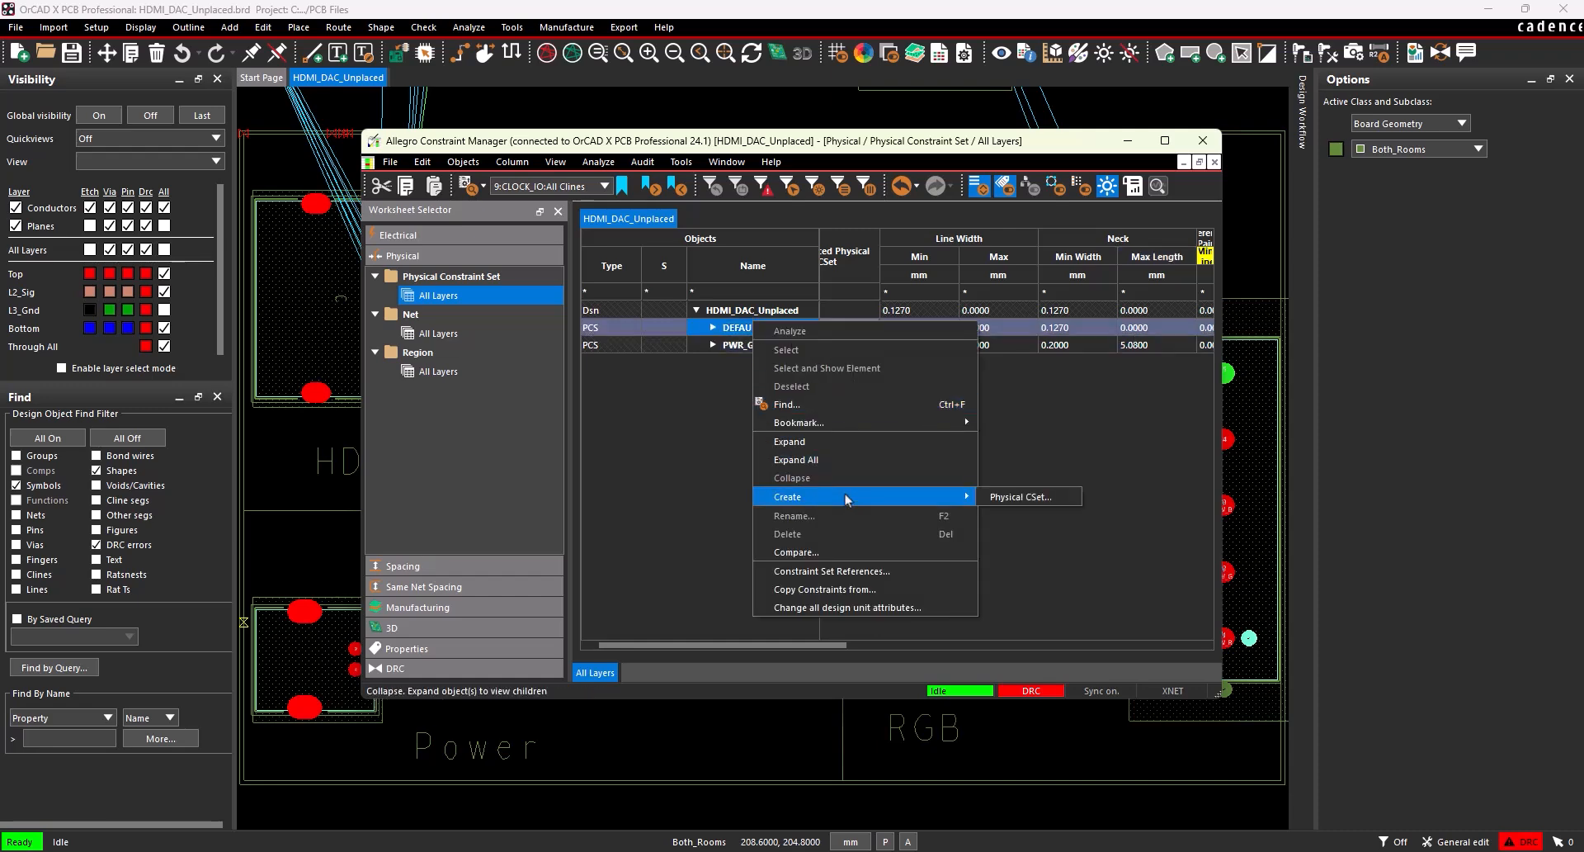
left_click(1044, 495)
type("DP")
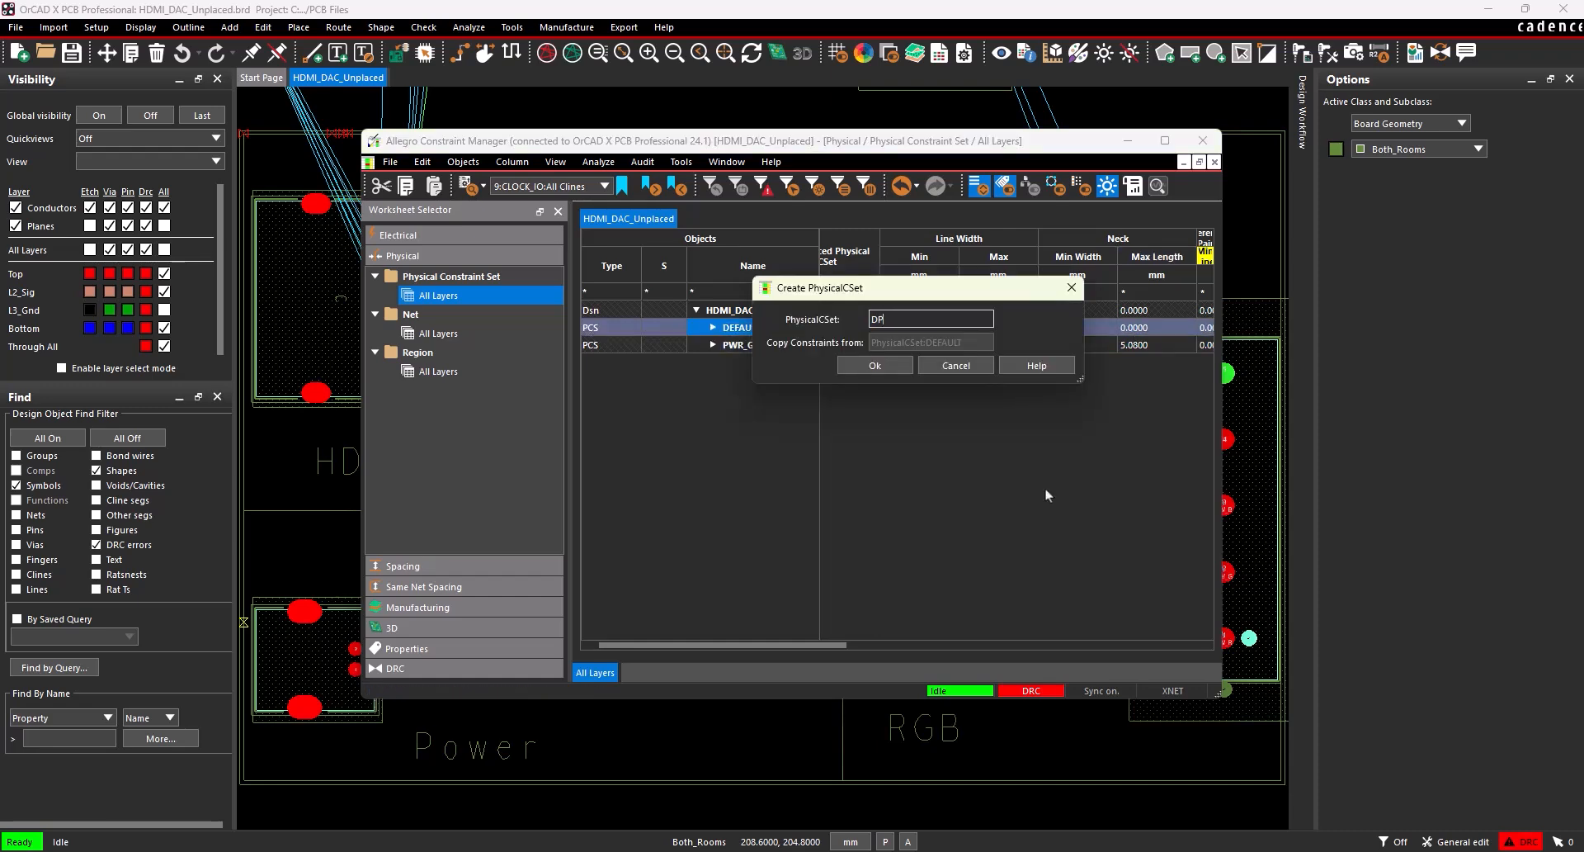
left_click(902, 376)
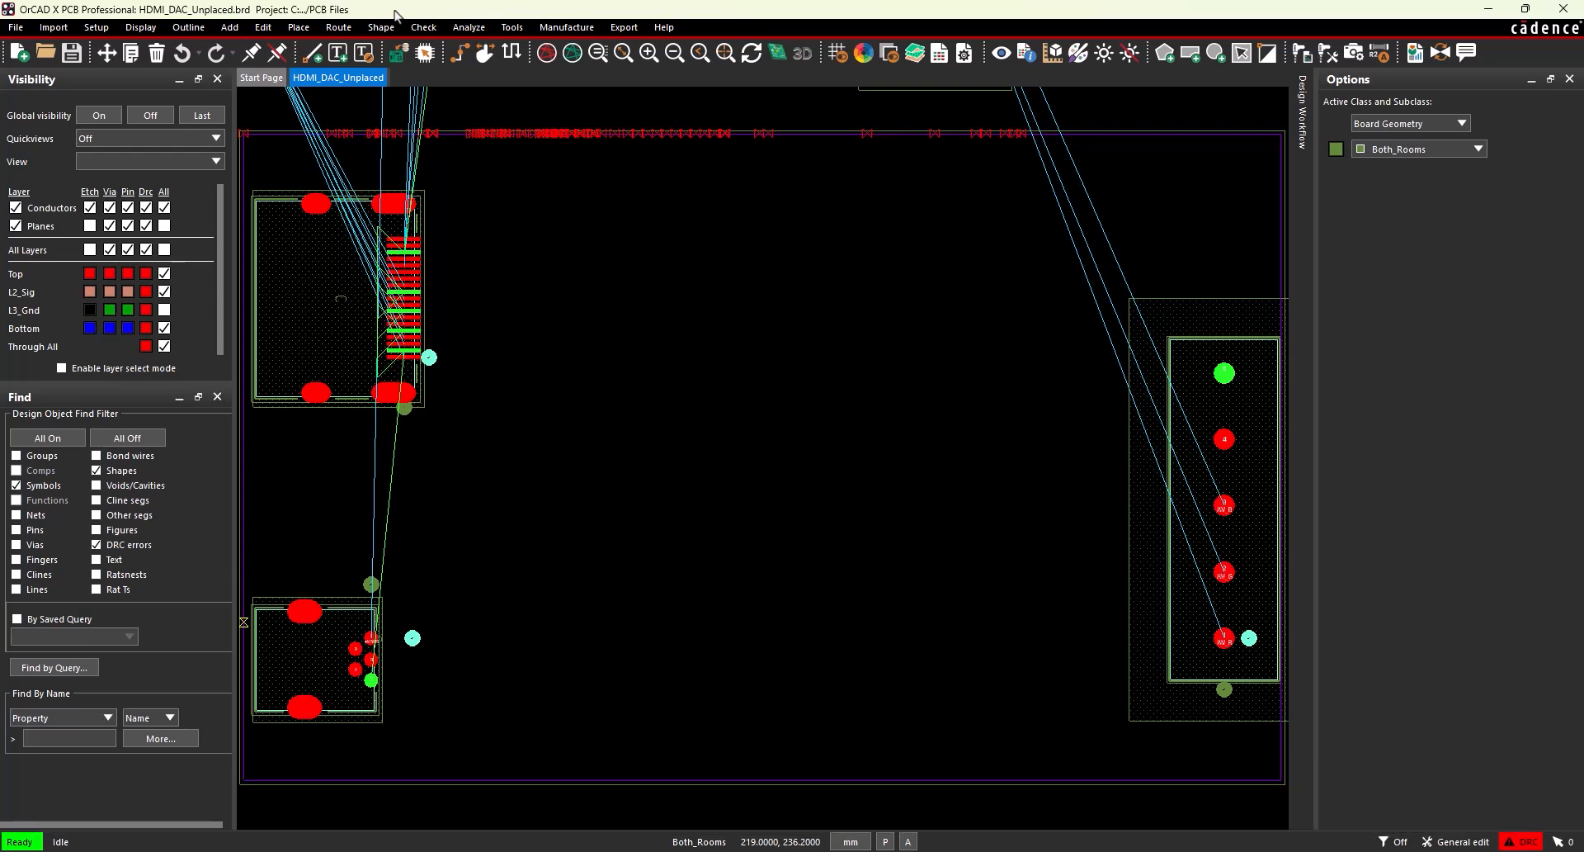
Draw an unfilled room rectangle about 45.8 × 28.8 mm around the HDMI connector on Board Geometry/Both_Rooms, snapping to the keepin's upper-left segment vertex.
left_click(380, 28)
left_click(399, 76)
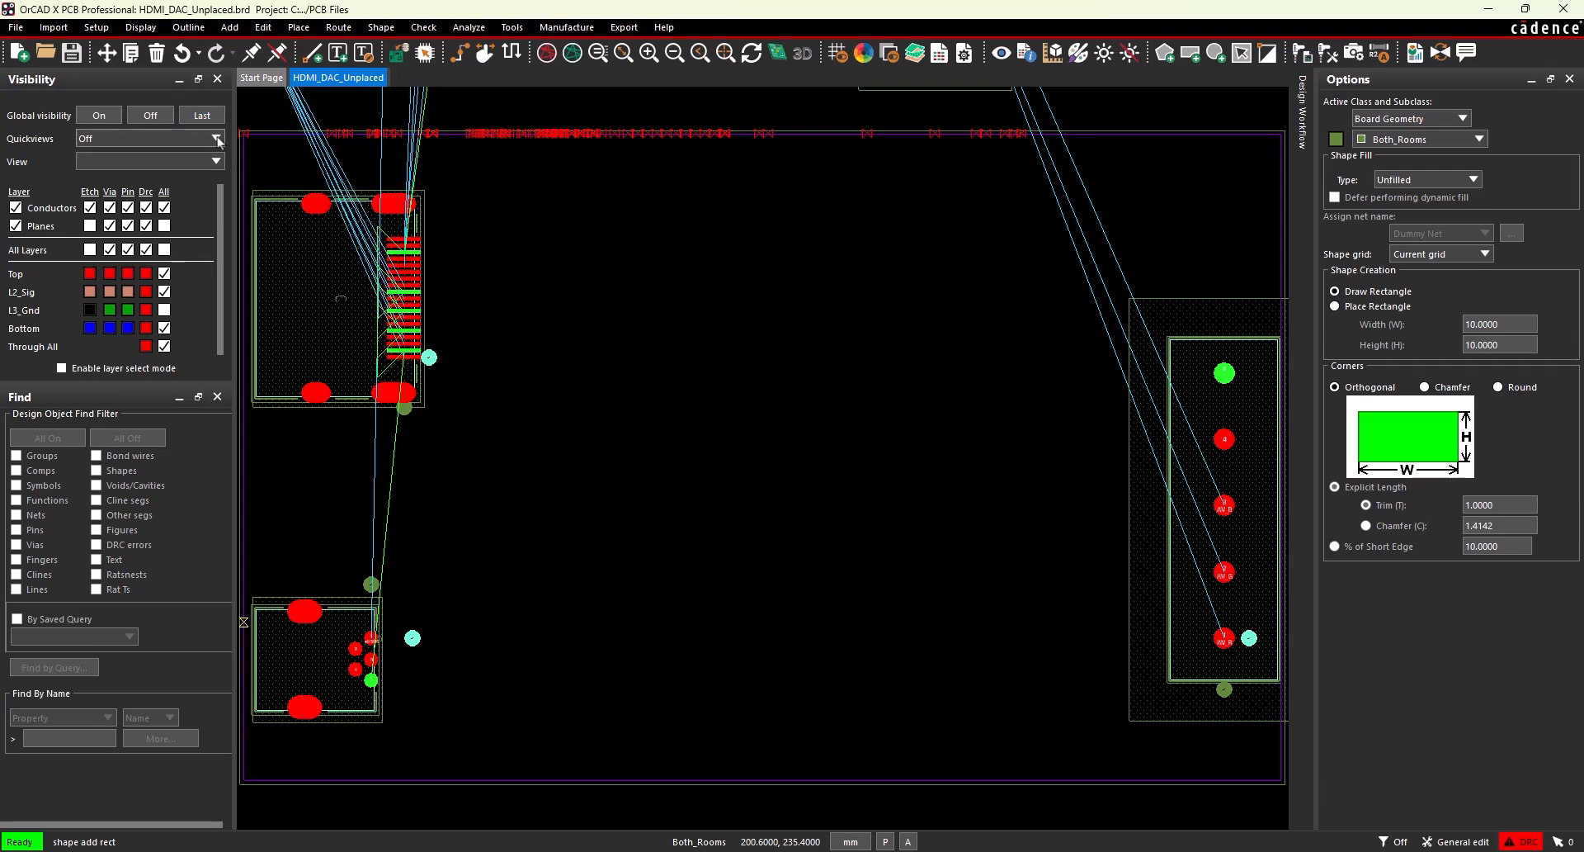
right_click(241, 135)
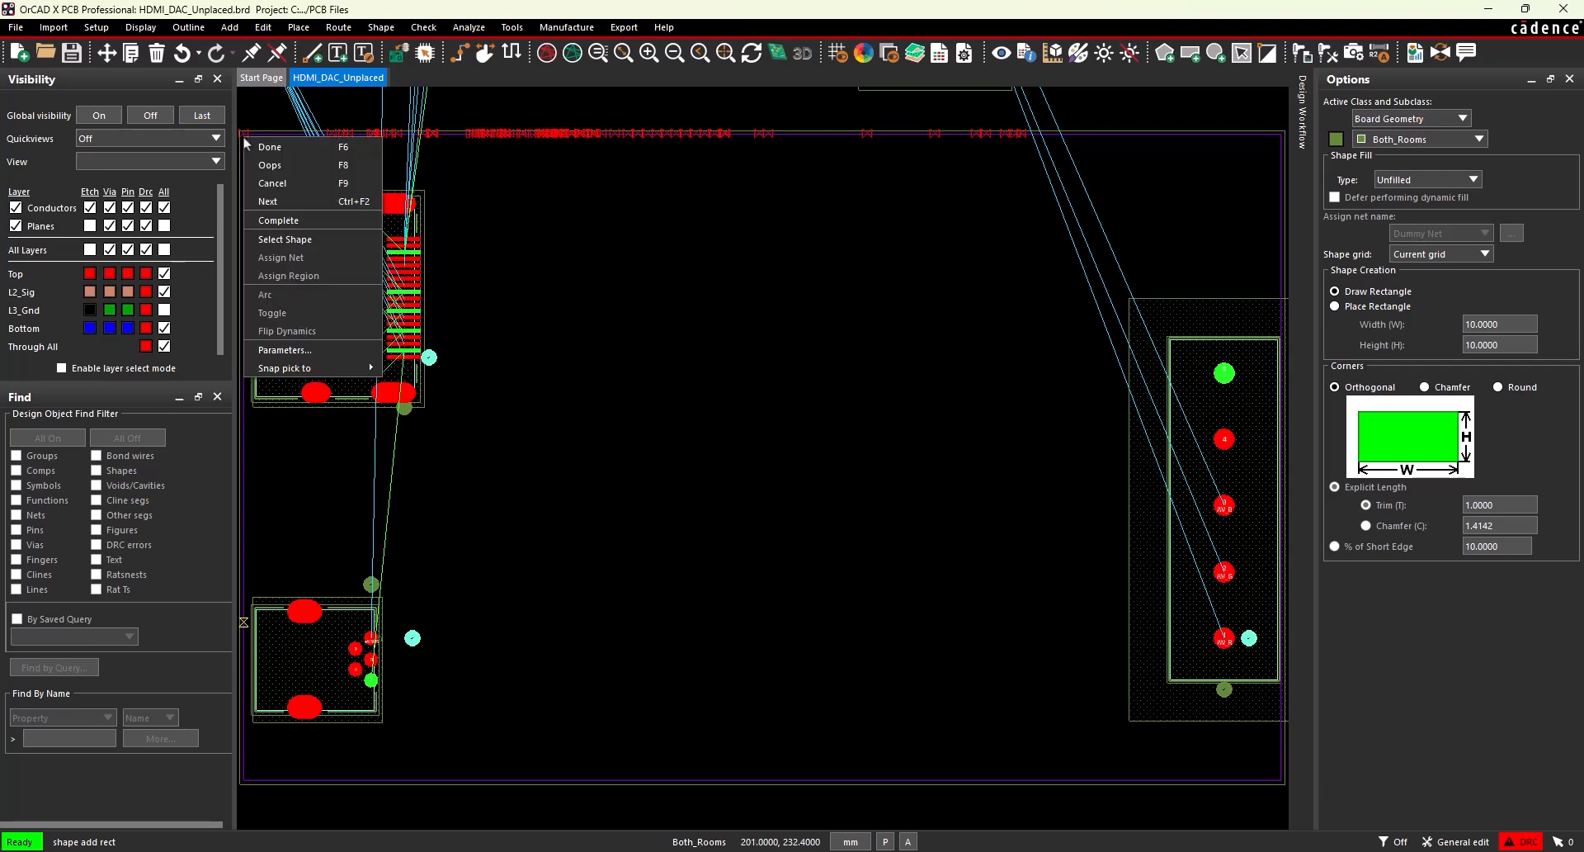
mouse_move(340, 372)
left_click(396, 387)
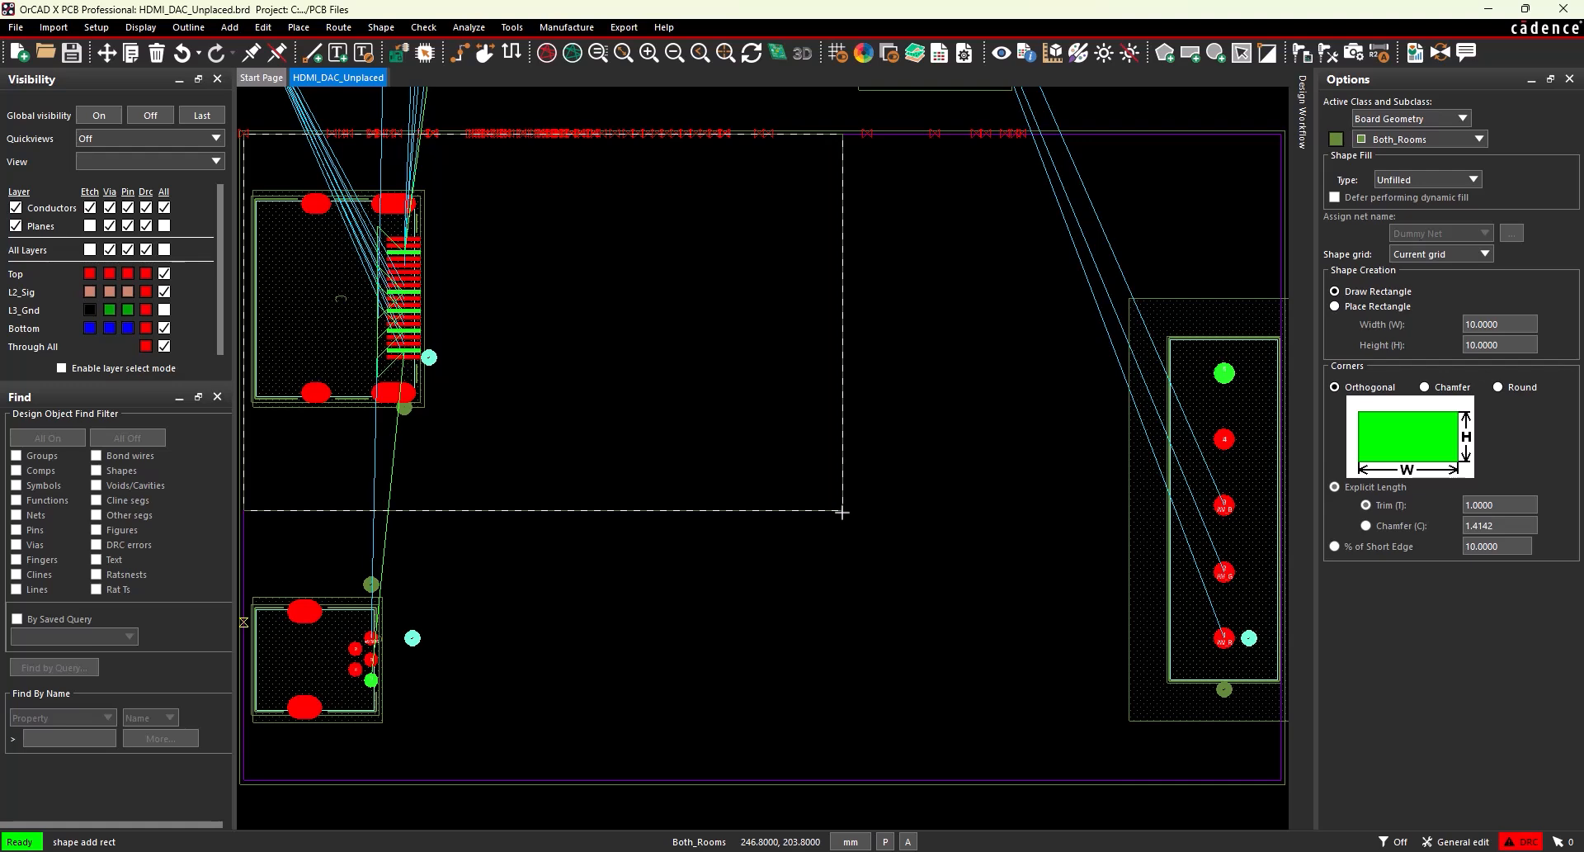
Draw a room rectangle about 45.8 × 20.6 mm around the board's lower-left connector, snapping both corners to segment vertices.
right_click(245, 780)
mouse_move(343, 771)
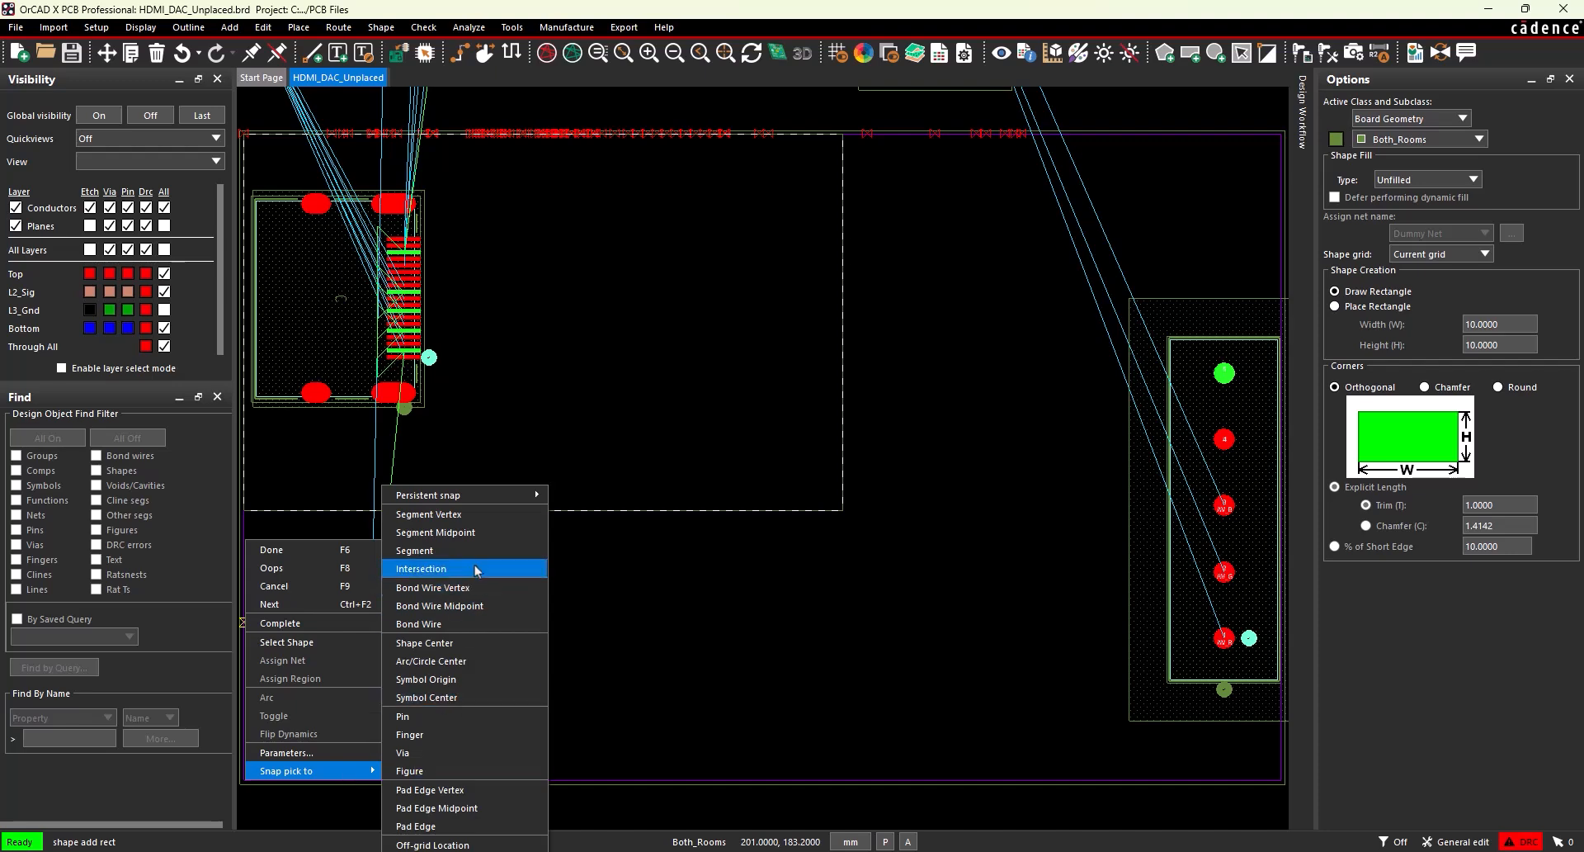
left_click(471, 519)
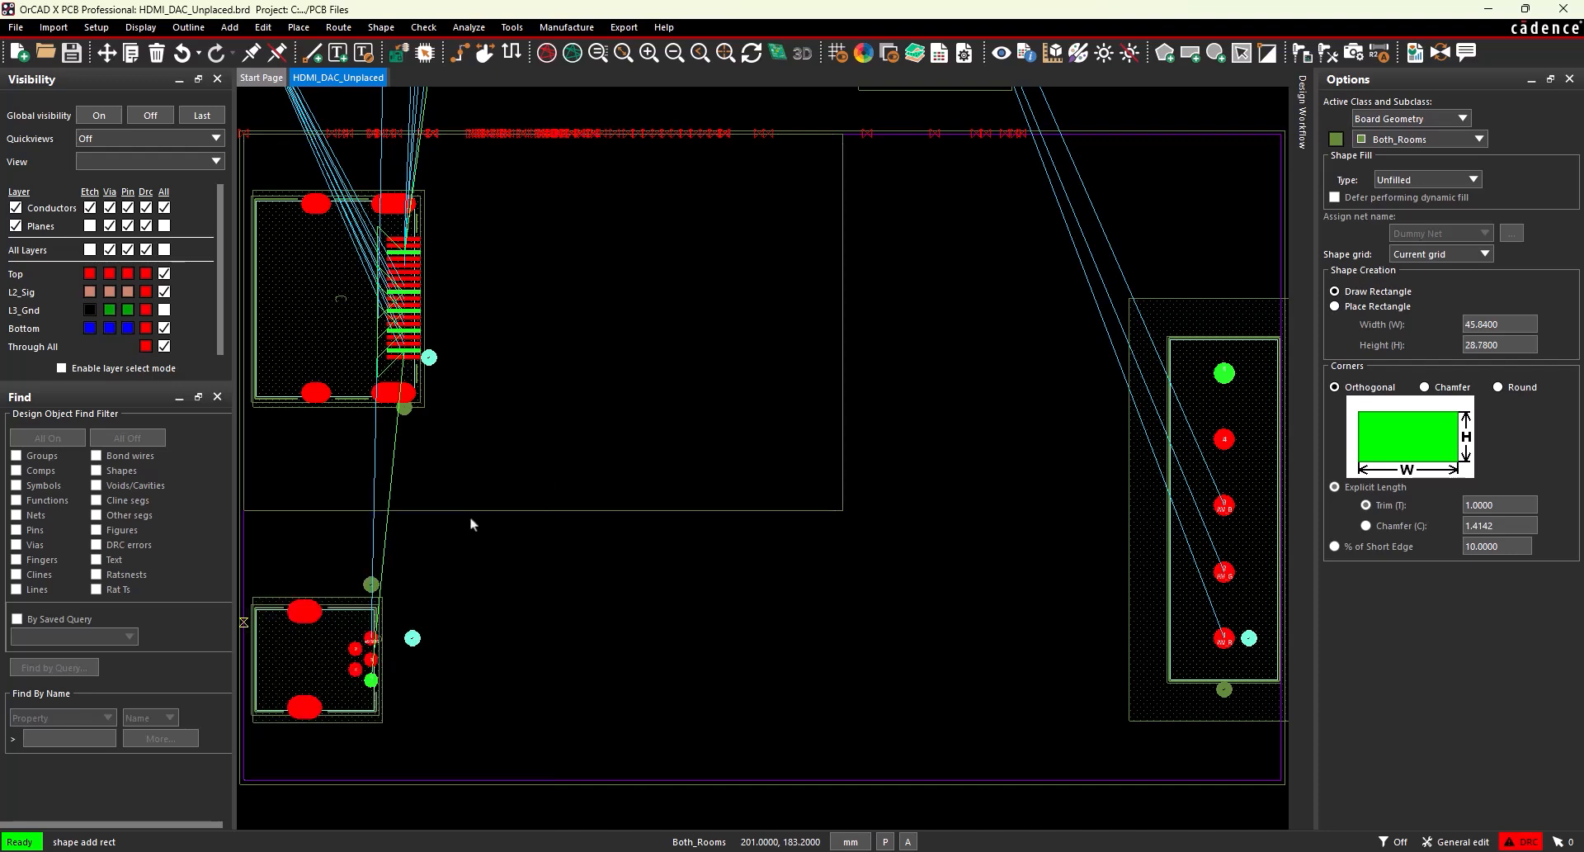
right_click(839, 511)
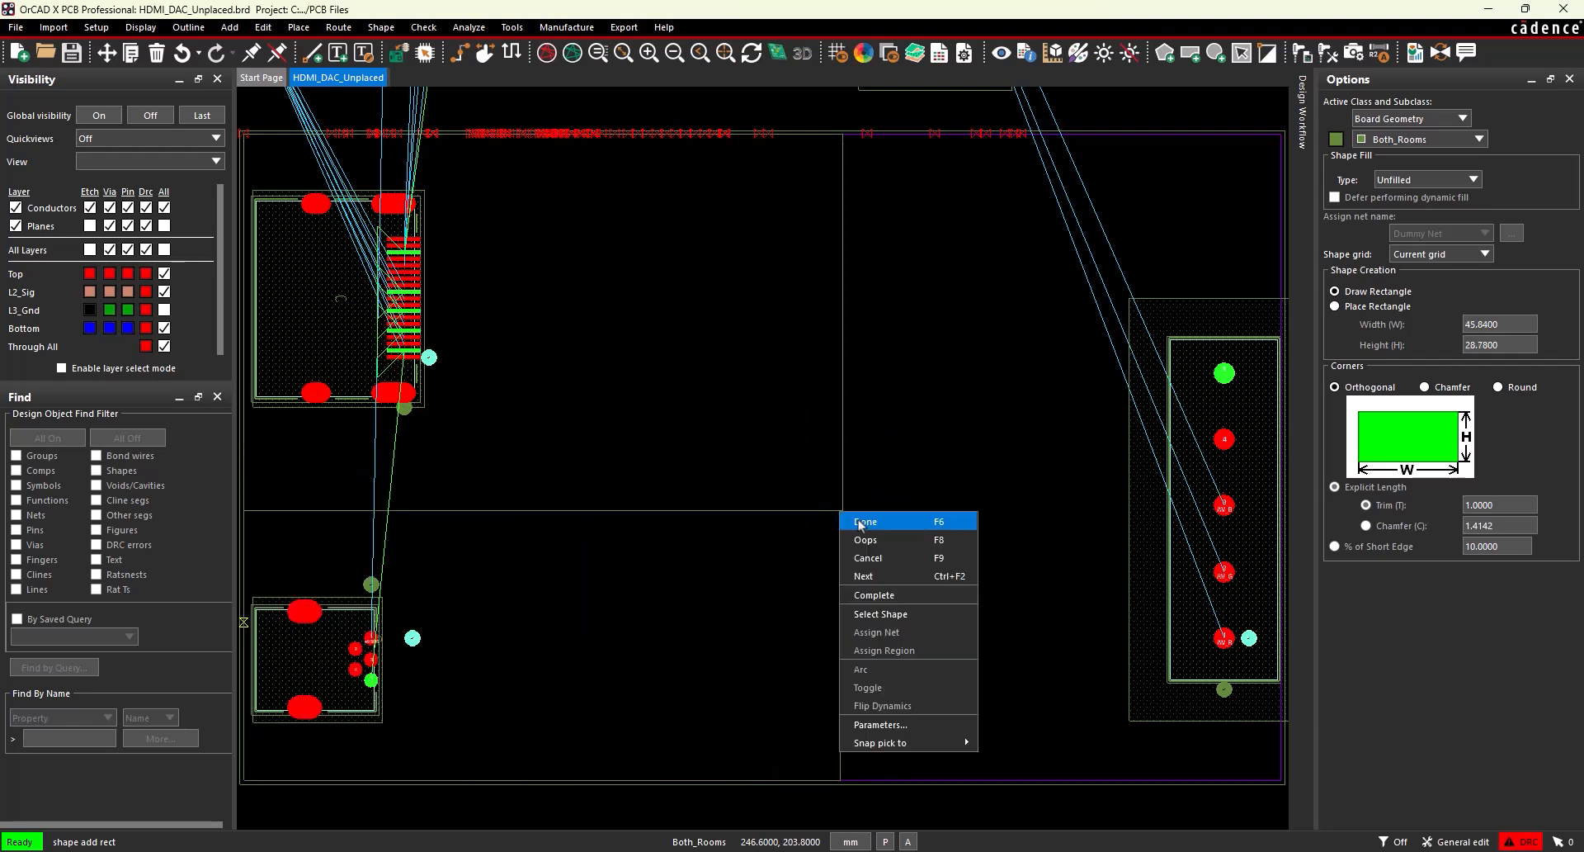
mouse_move(904, 750)
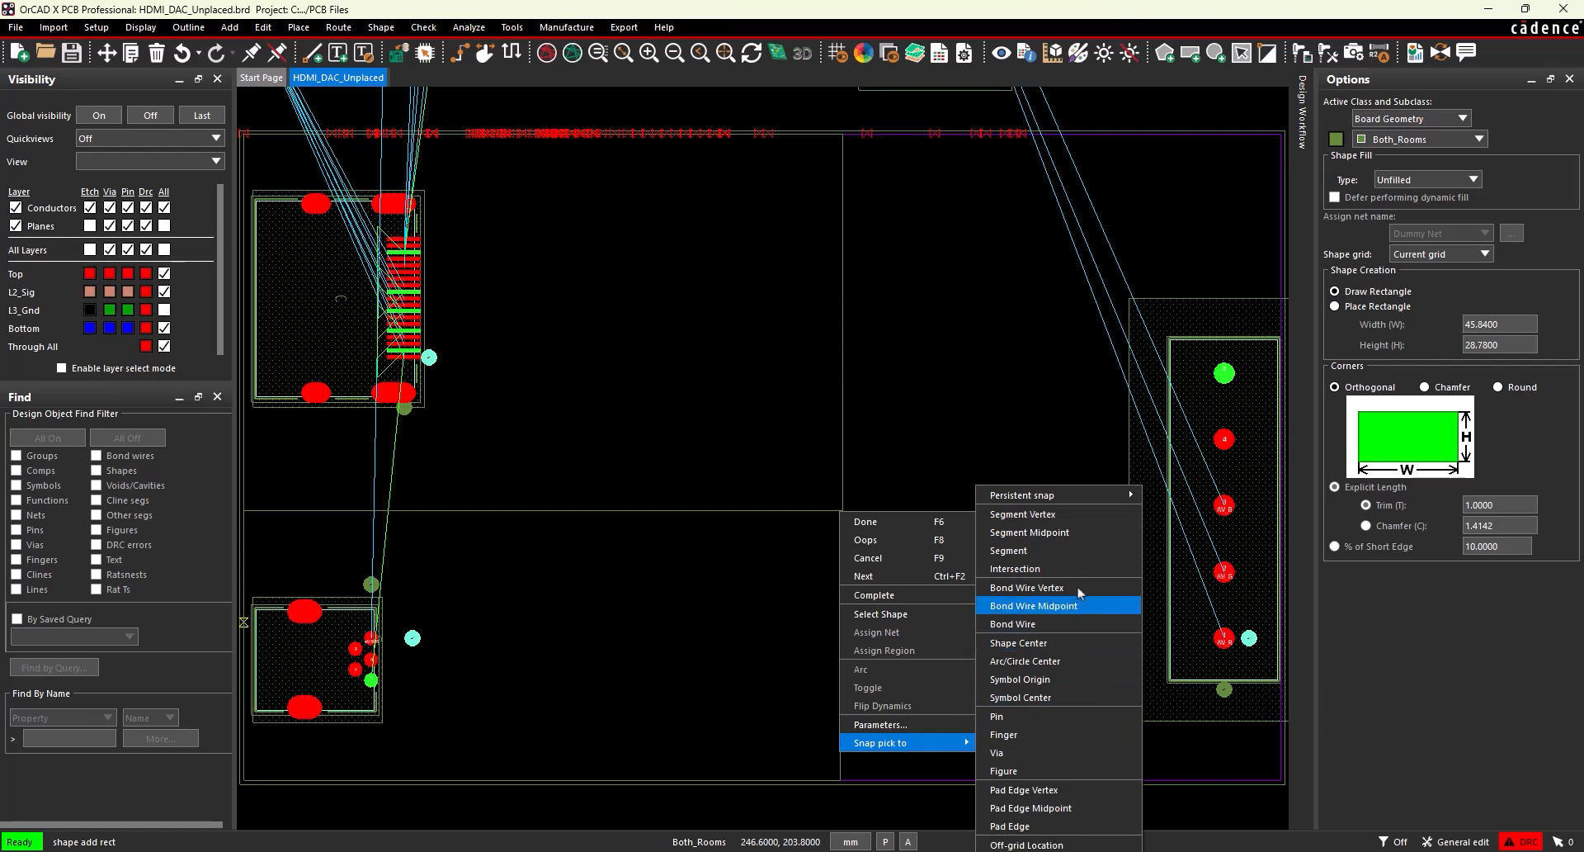
left_click(1060, 513)
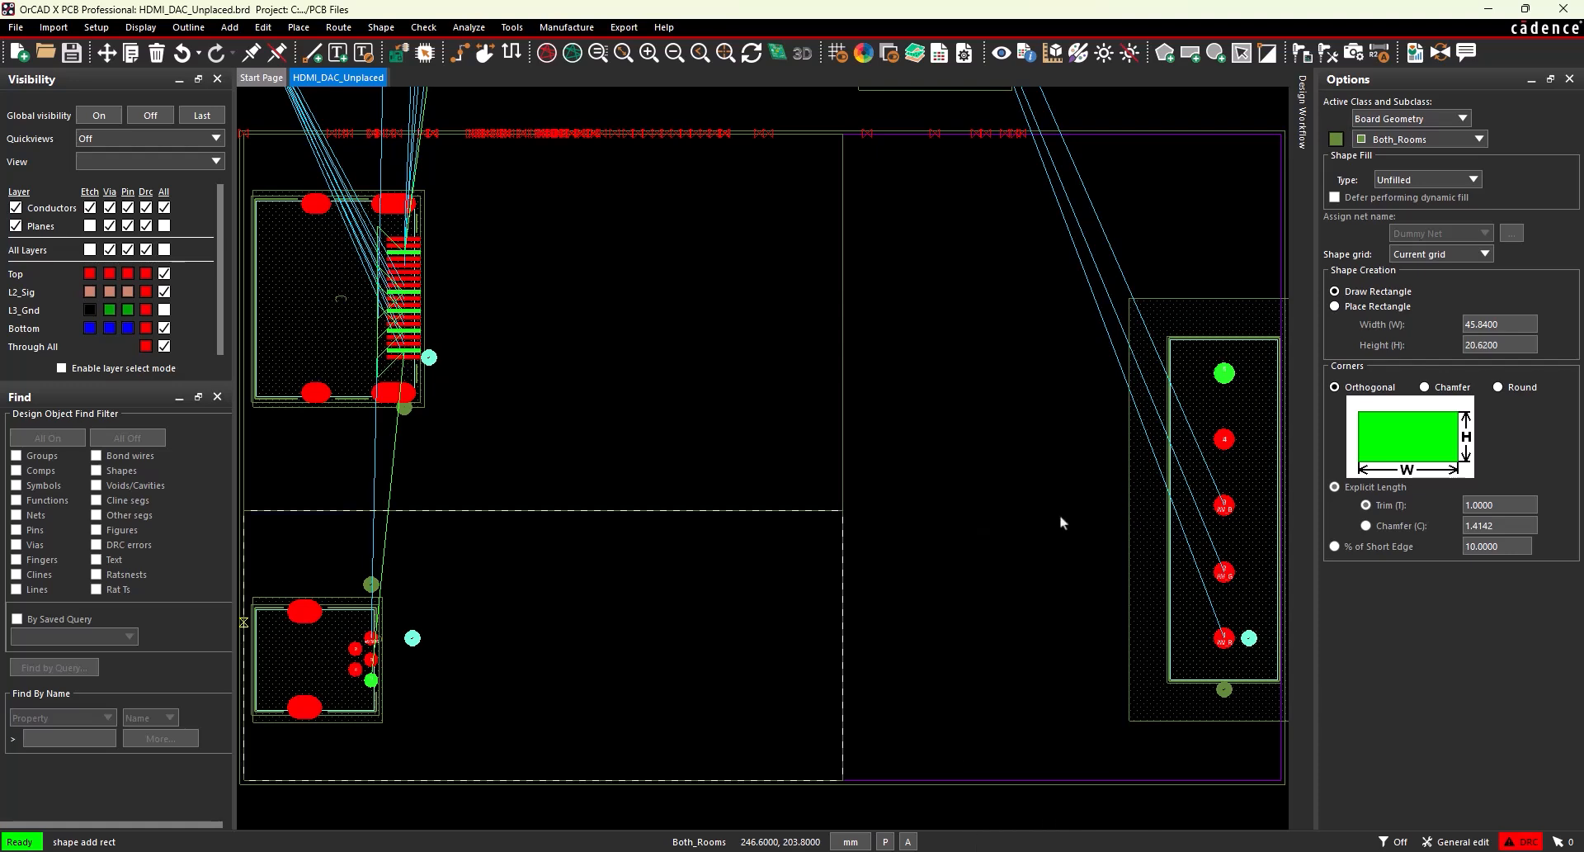
Draw a full-height room rectangle about 33.6 × 49.4 mm on the board's right side, snapping to segment vertices, and finish the shape command.
right_click(844, 139)
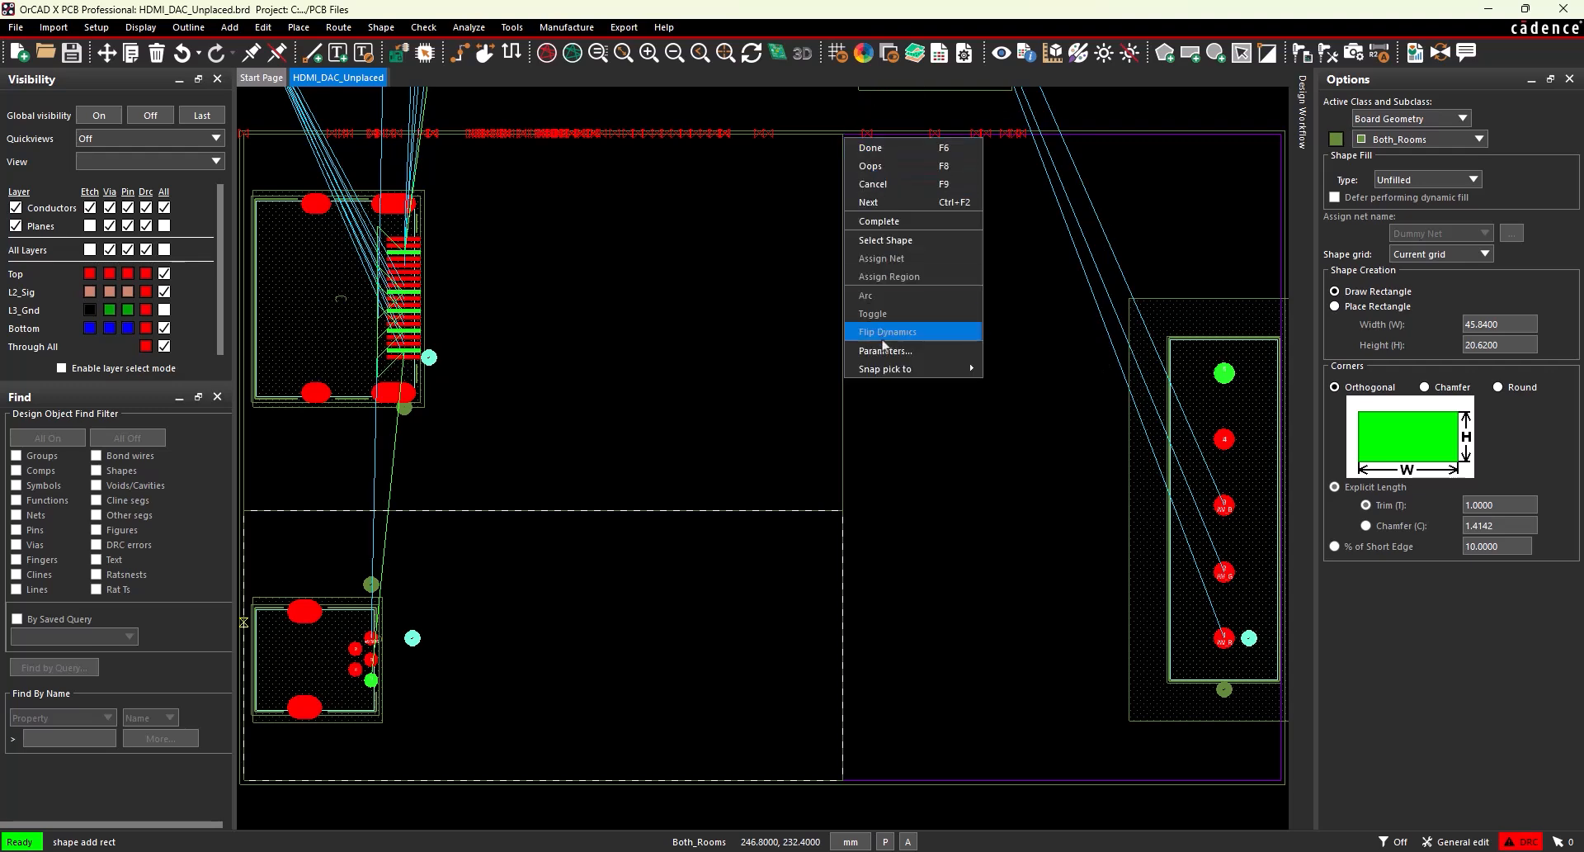
mouse_move(887, 369)
left_click(1033, 388)
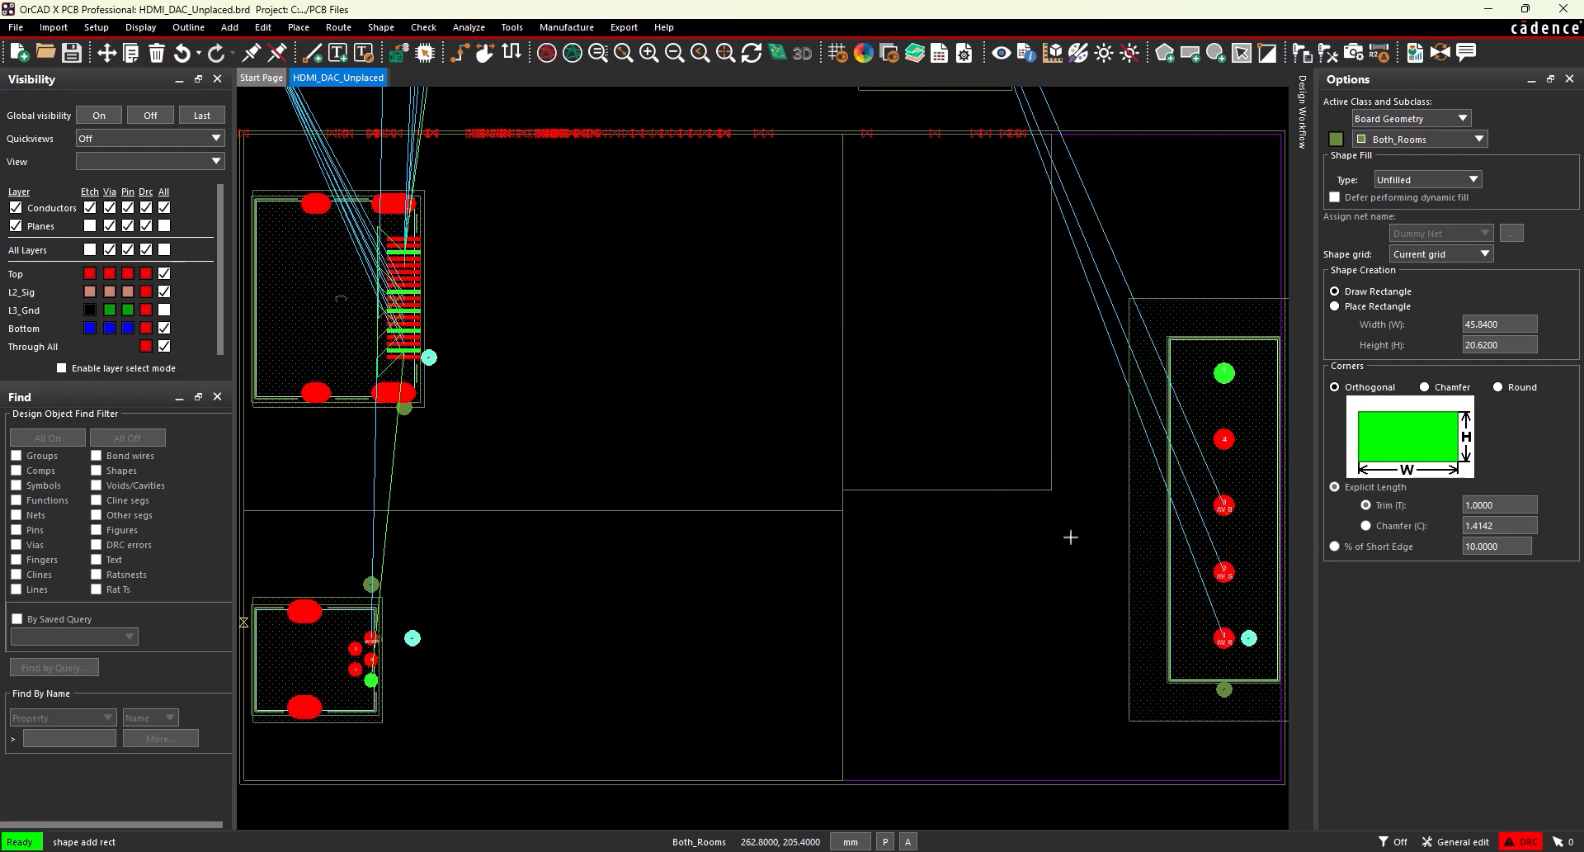
right_click(1276, 781)
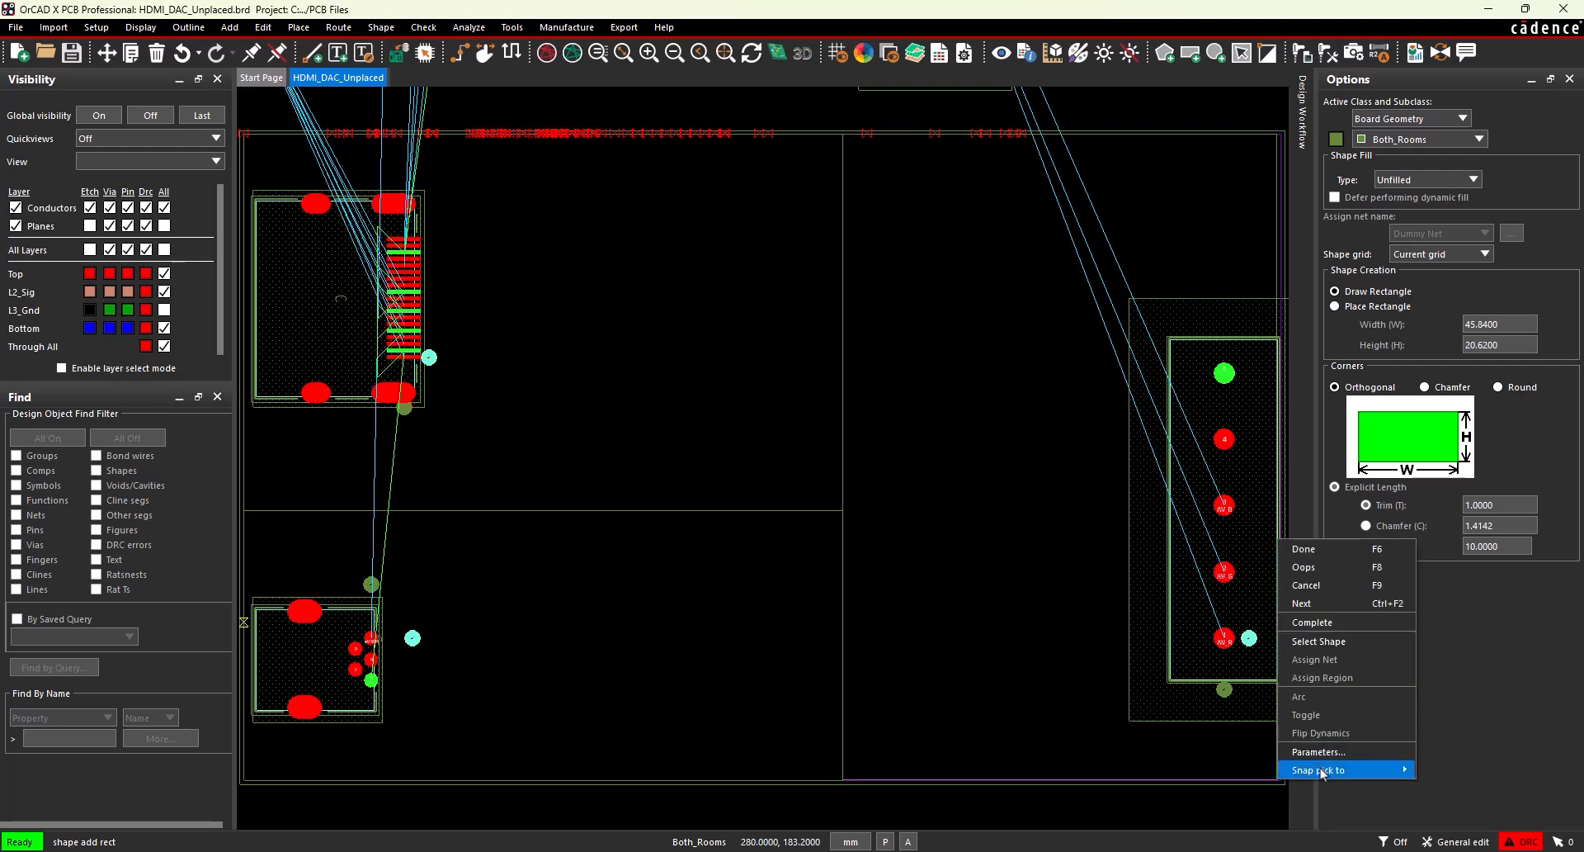
mouse_move(1321, 773)
left_click(1436, 517)
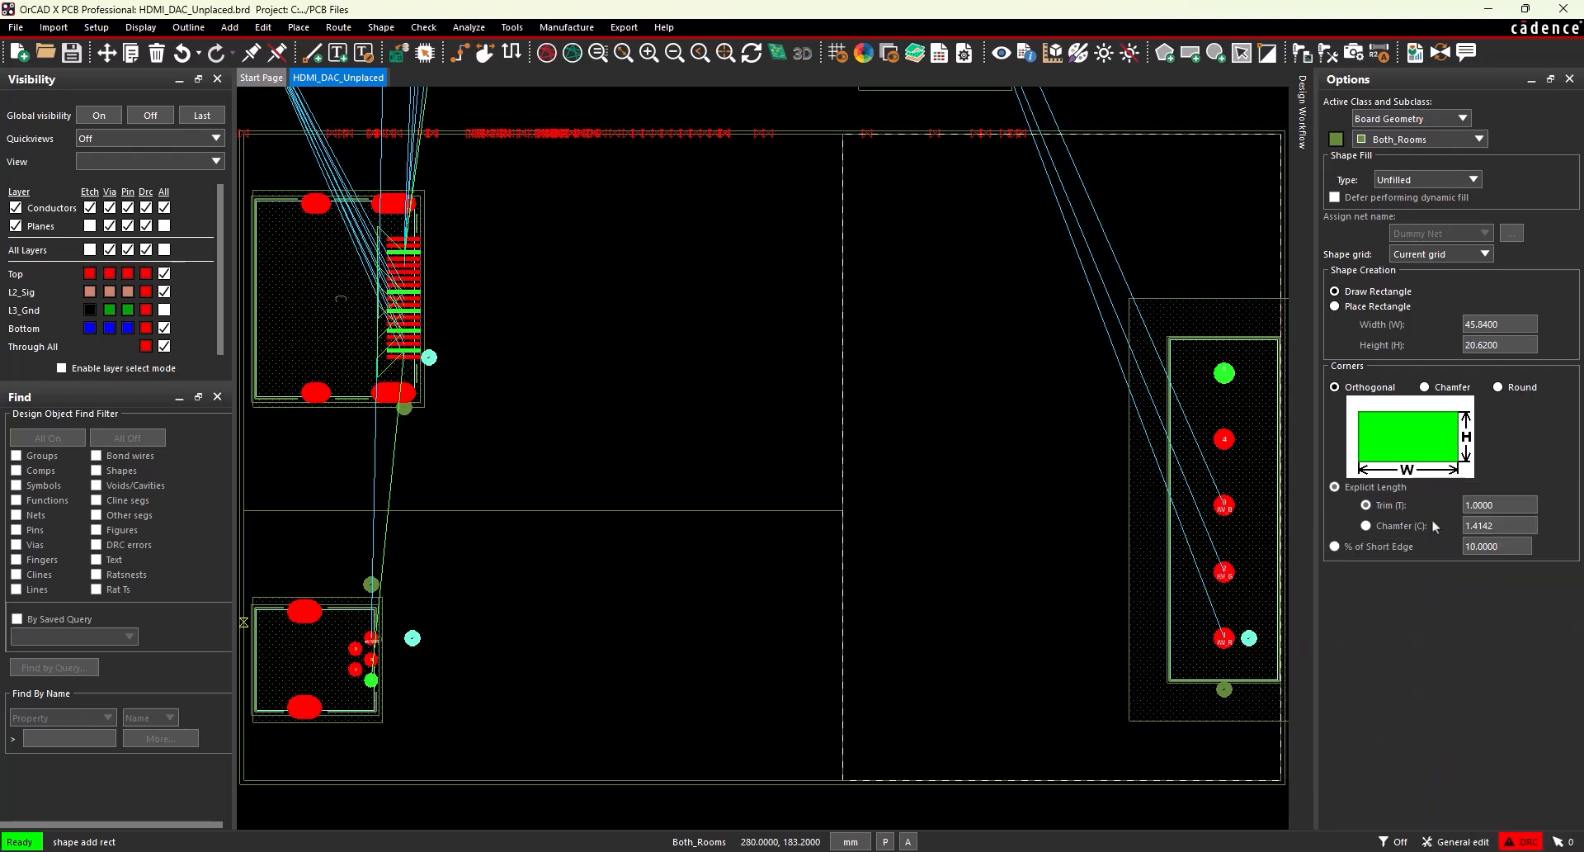
right_click(924, 570)
left_click(926, 574)
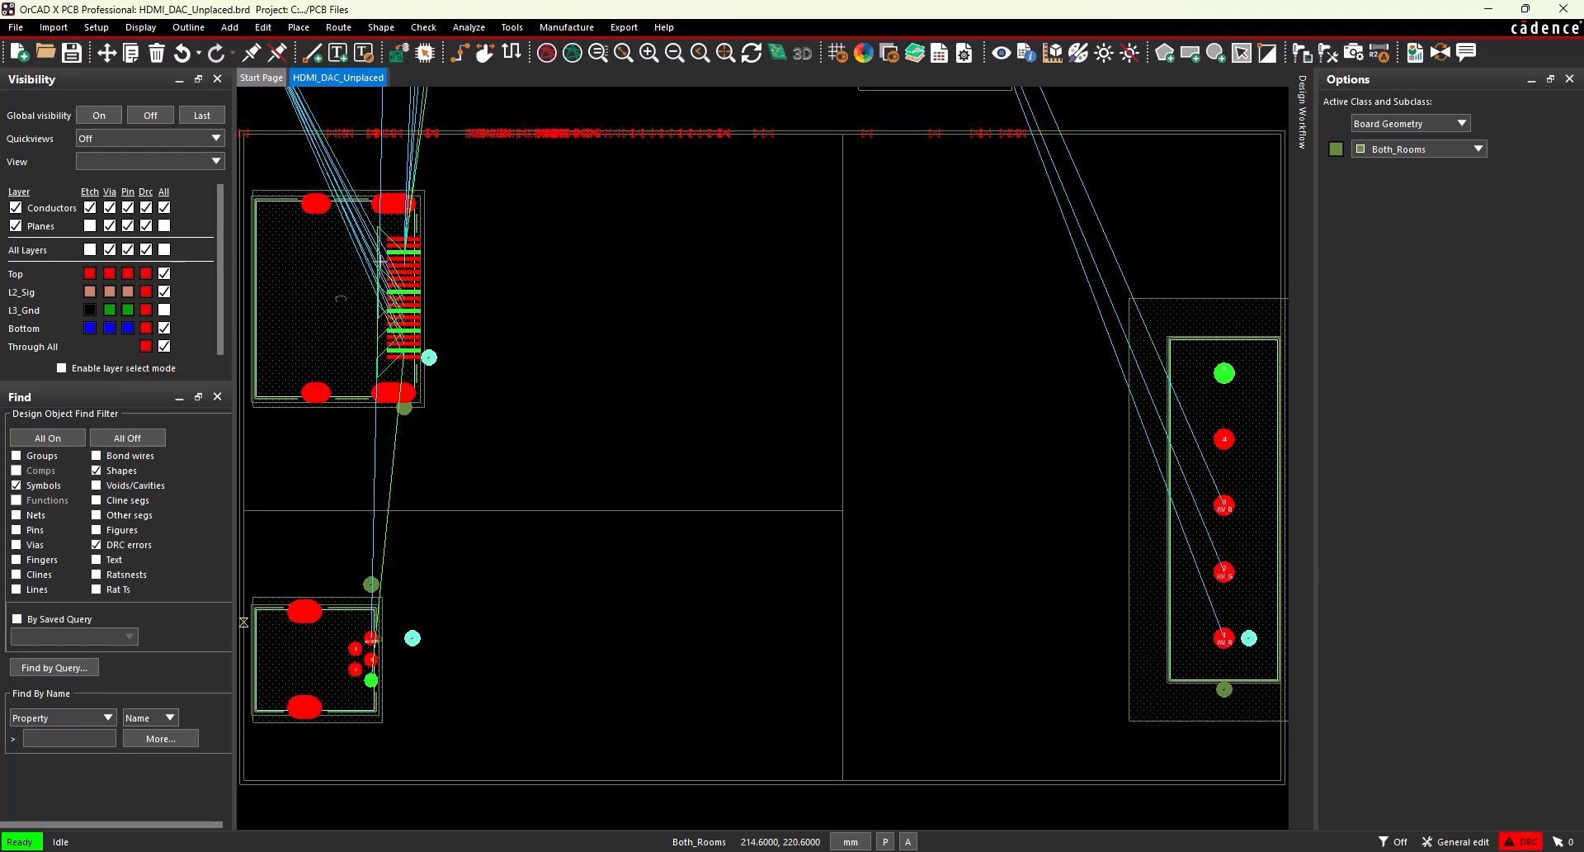
Label the upper-left room HDMI, adding the text with text block 6 on Board Geometry/Both_Rooms.
left_click(229, 27)
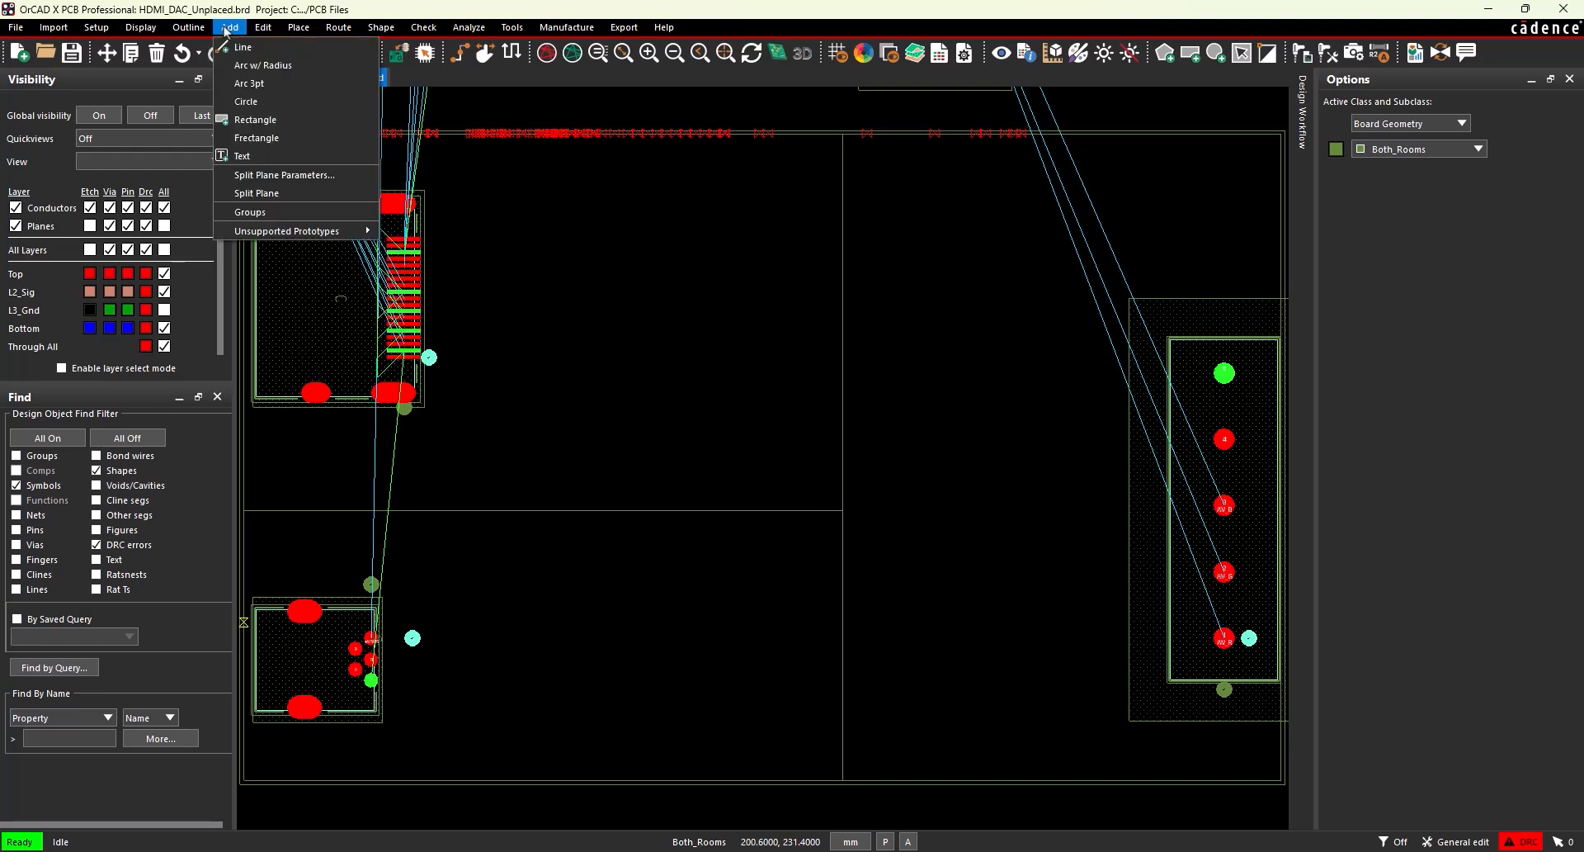
left_click(246, 154)
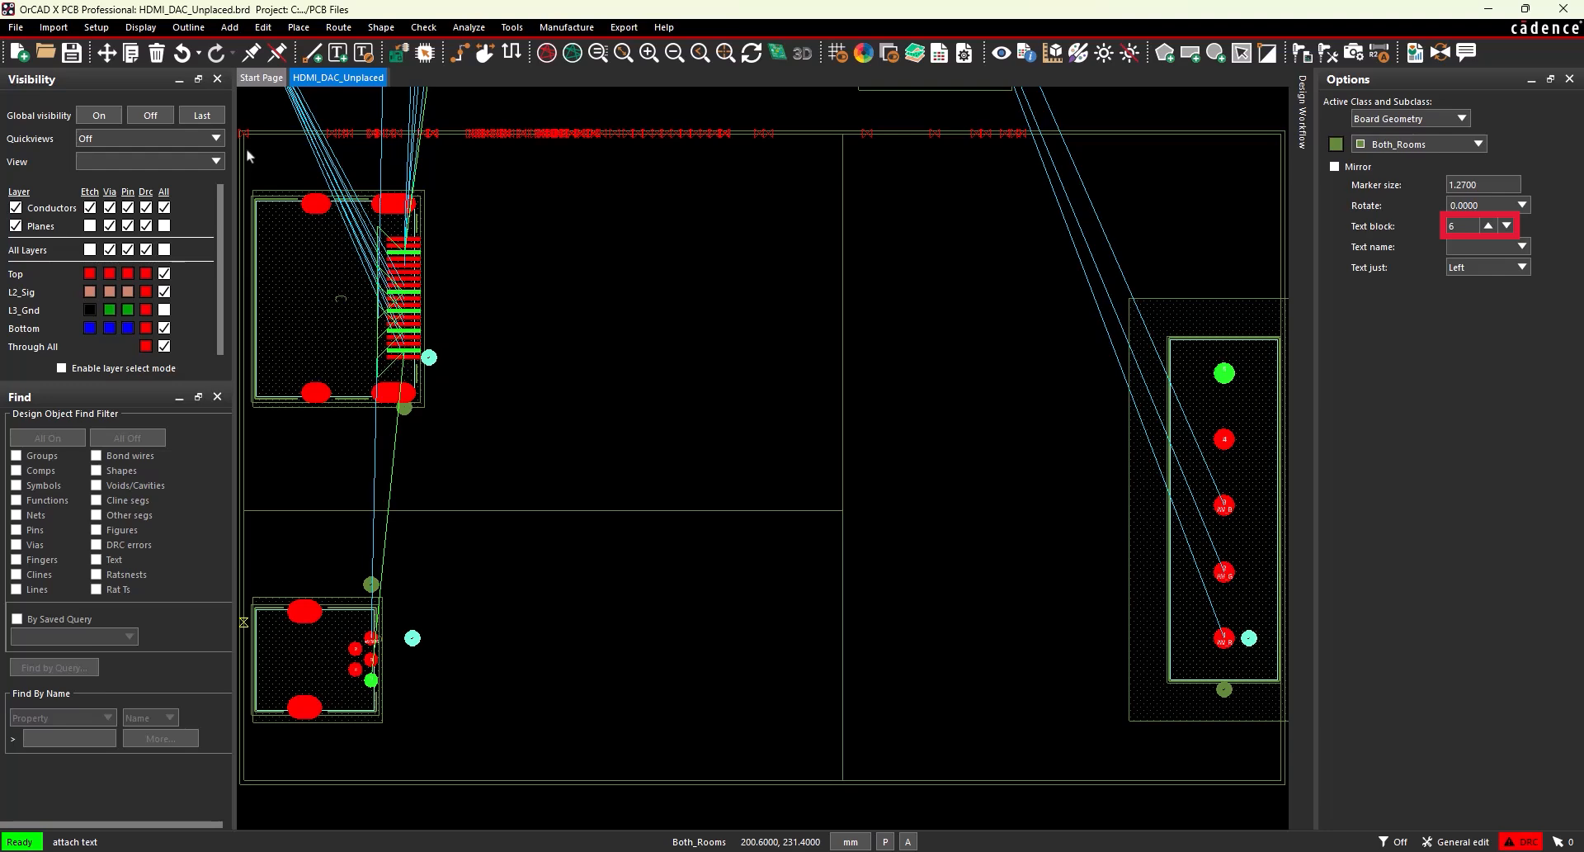
left_click(246, 147)
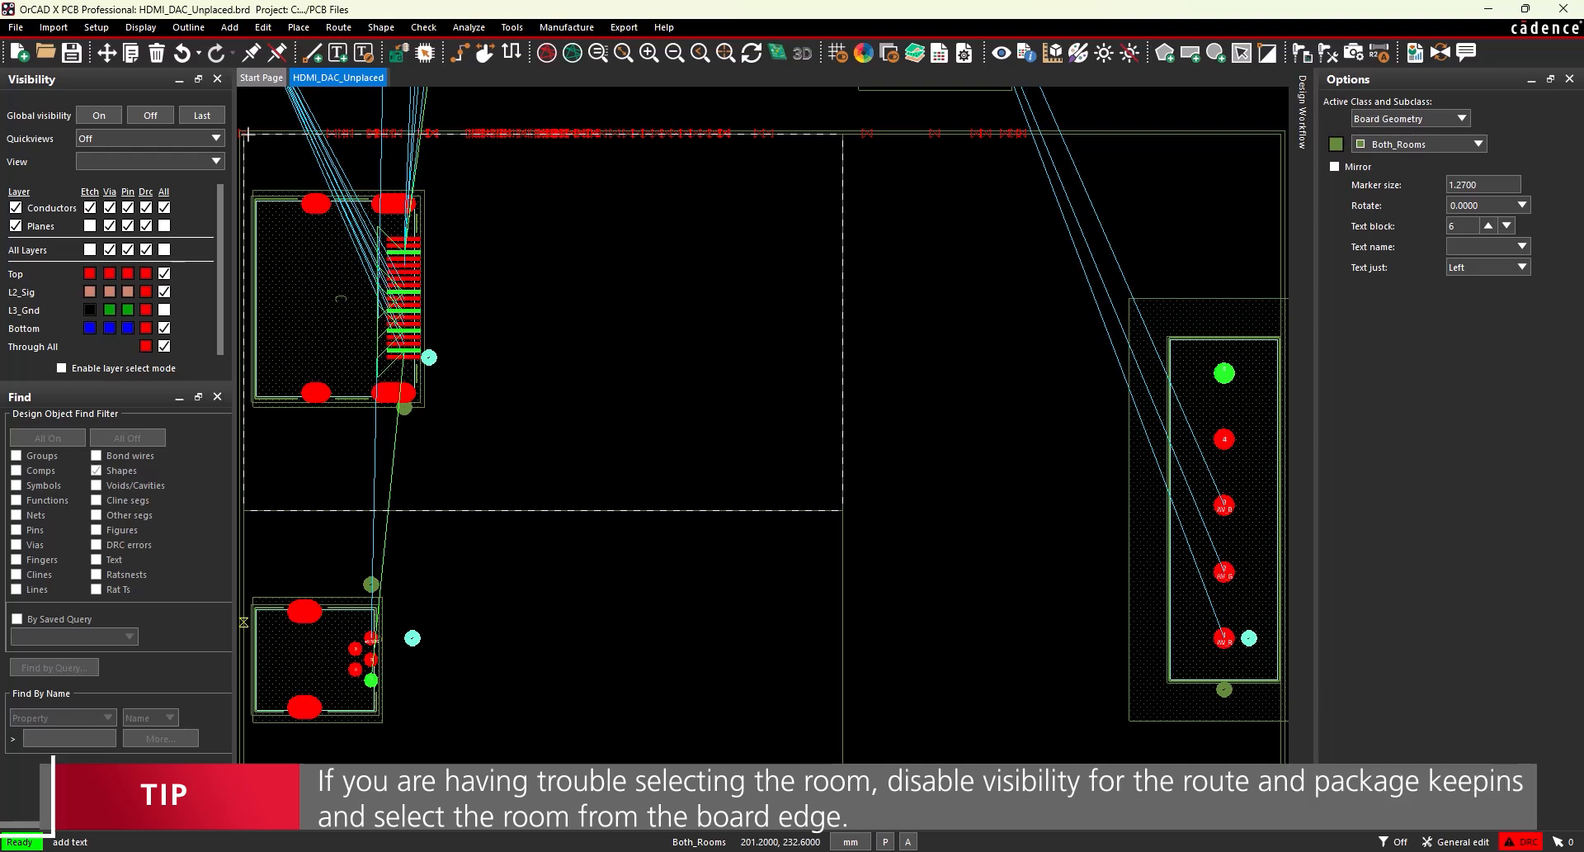
left_click(316, 473)
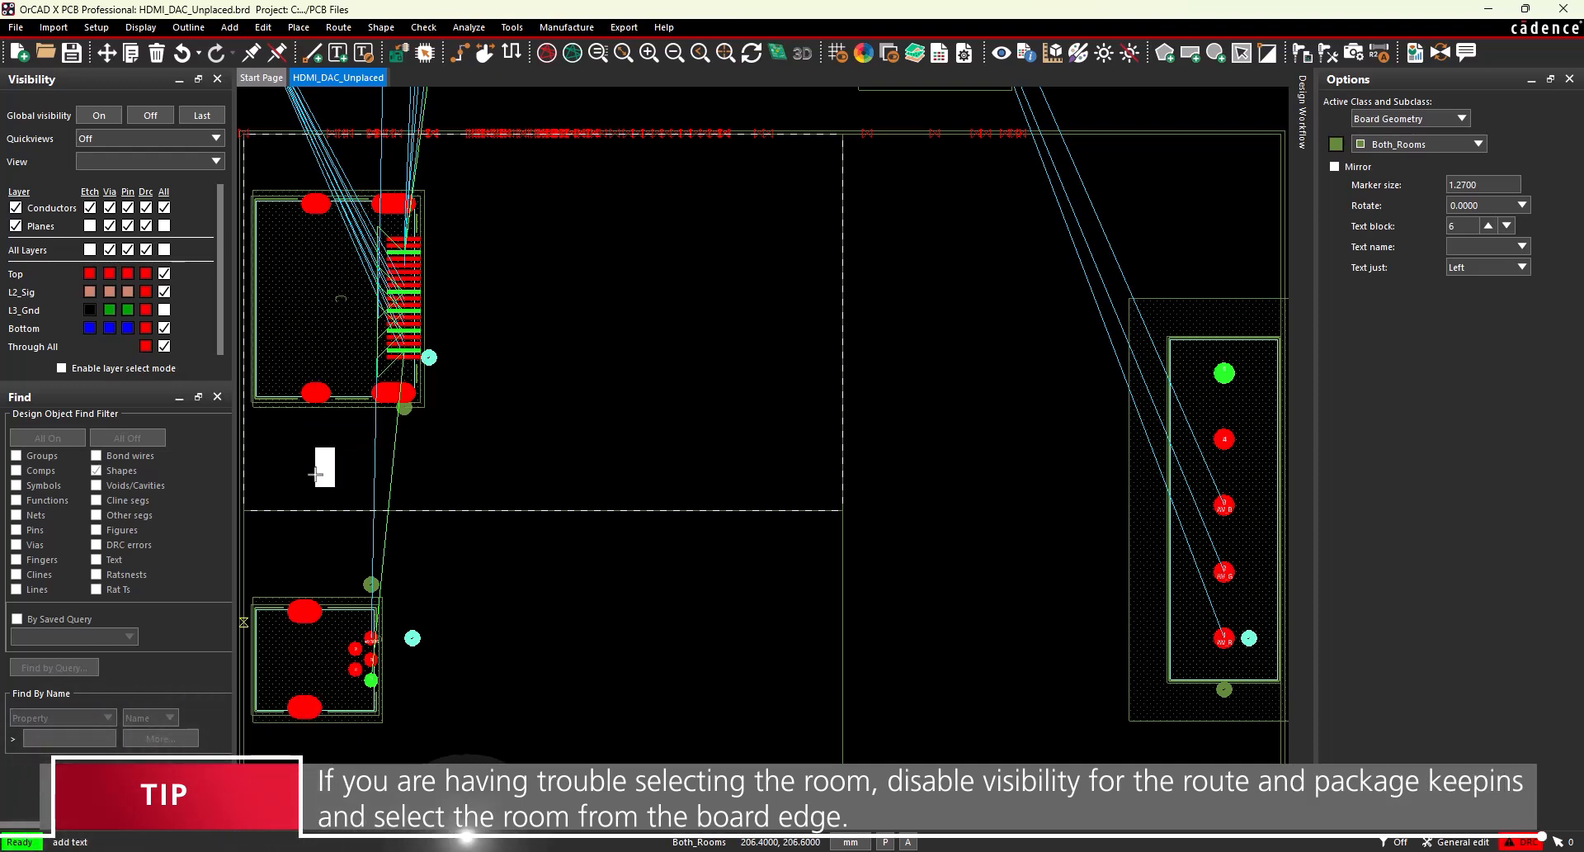
type("HDMI")
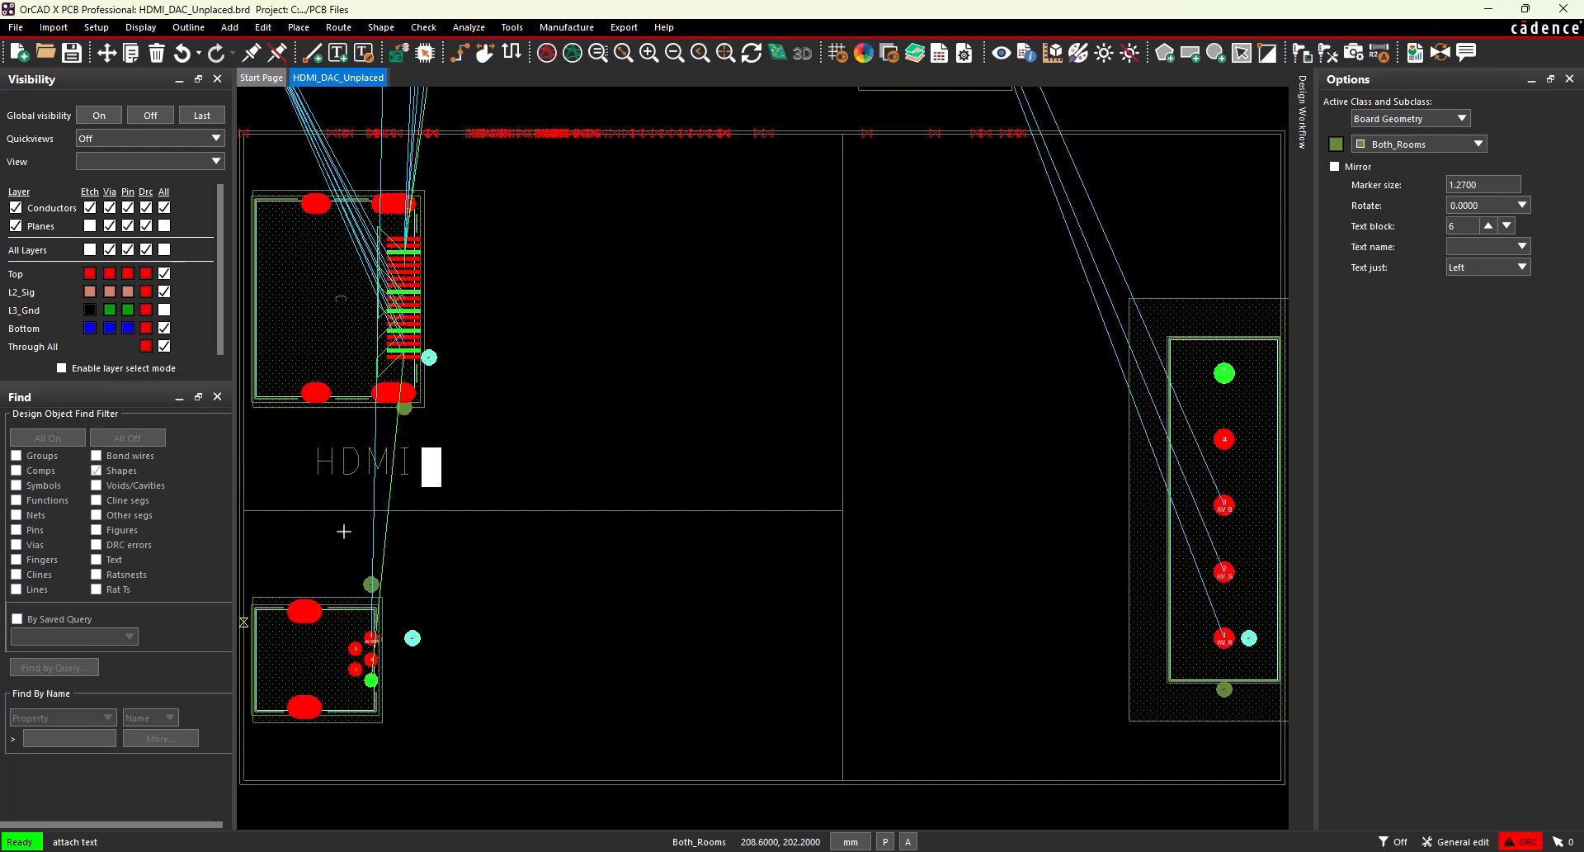
Label the right room RGB and the lower-left room Power, and finish adding text.
left_click(889, 743)
type("RGB")
left_click(417, 746)
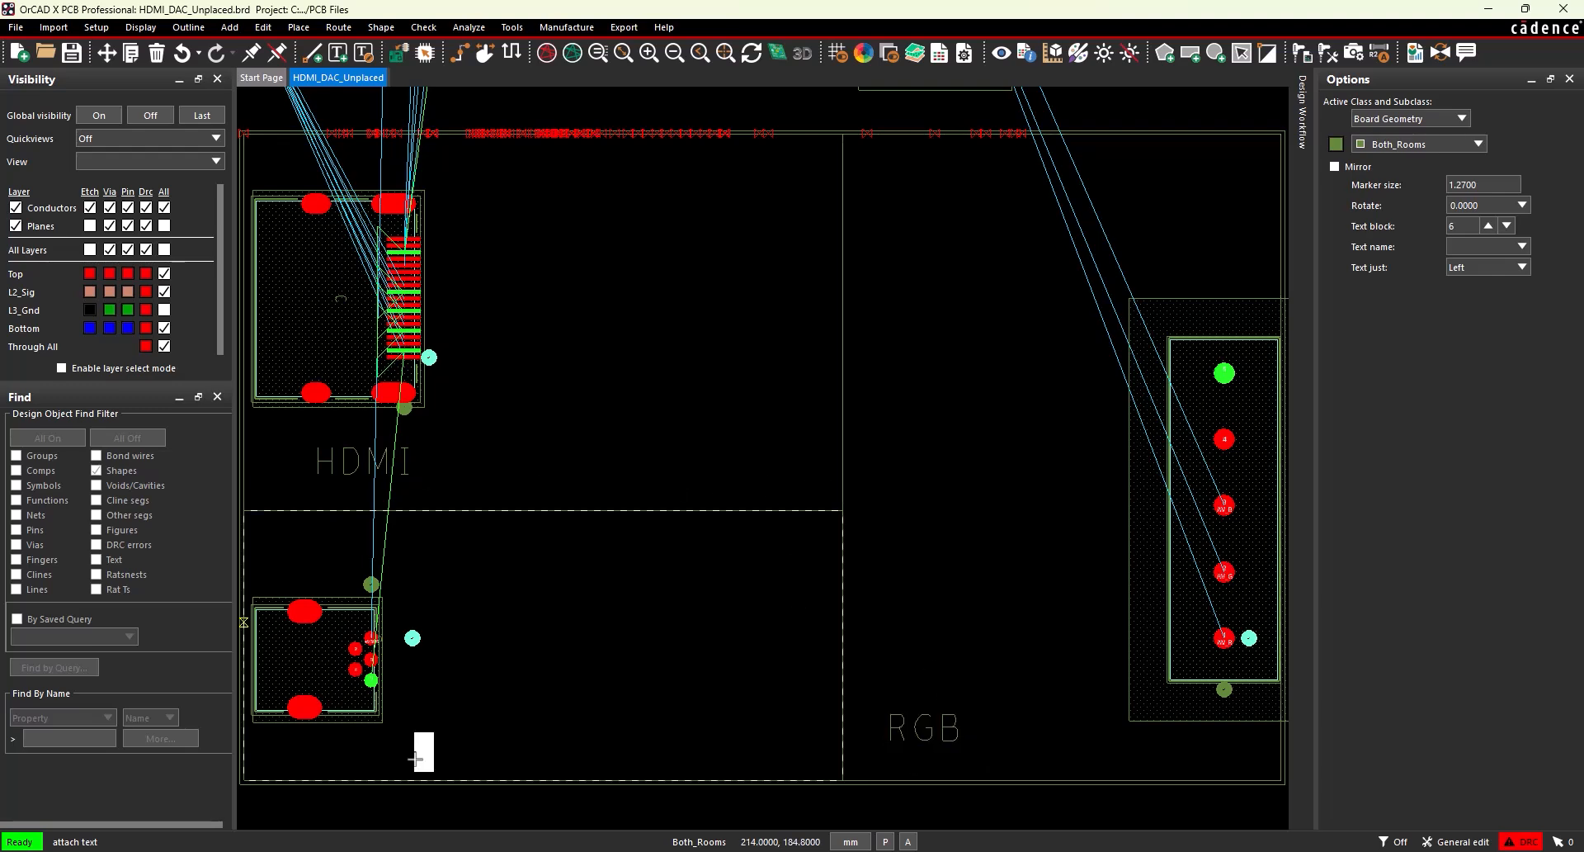
type("Power")
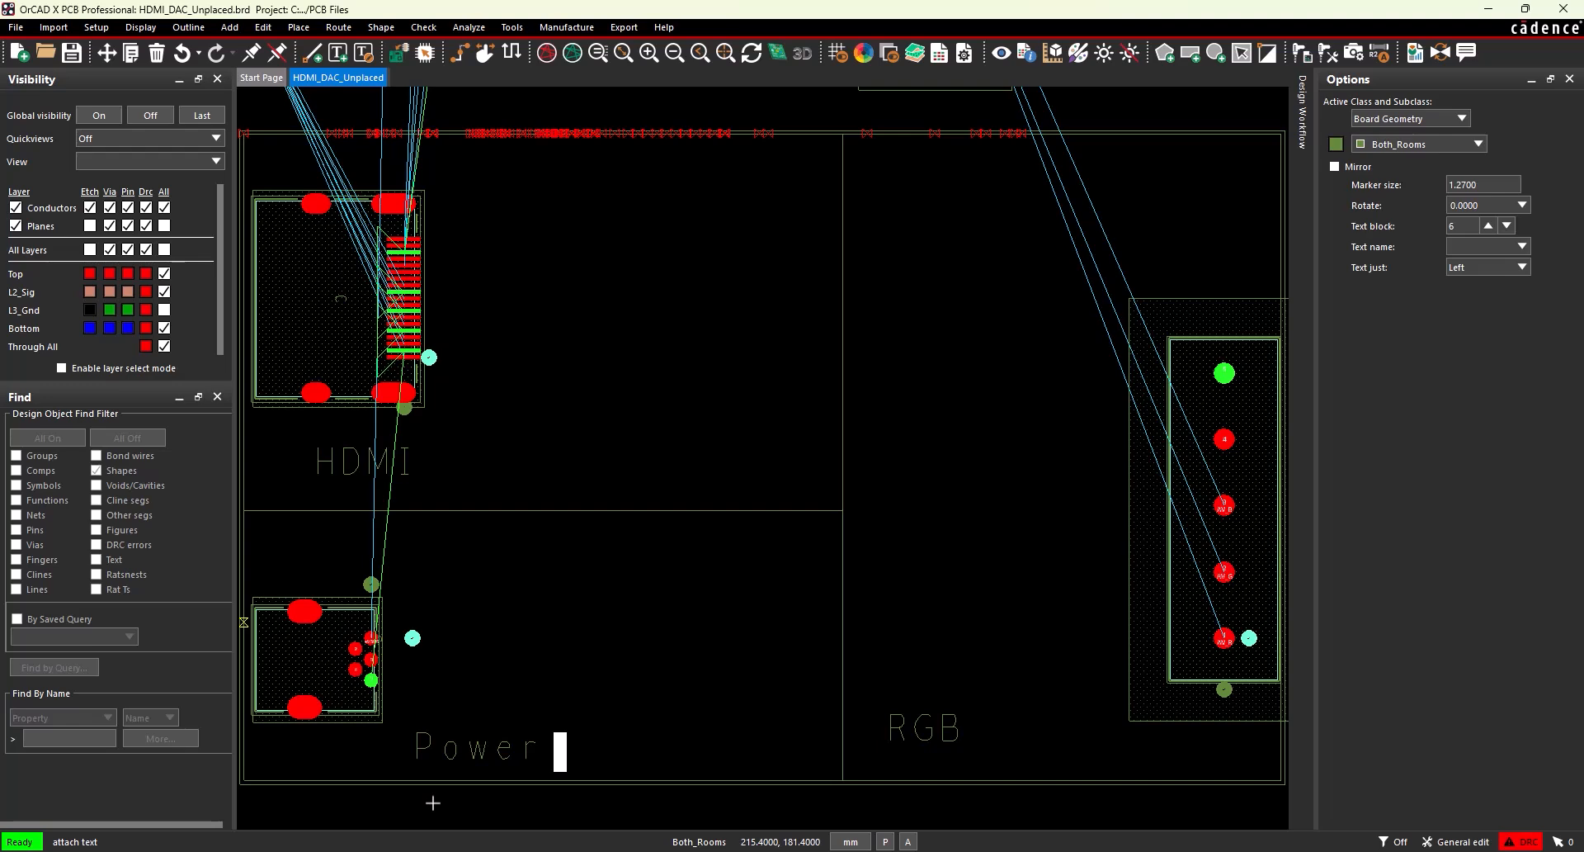
right_click(432, 802)
left_click(496, 640)
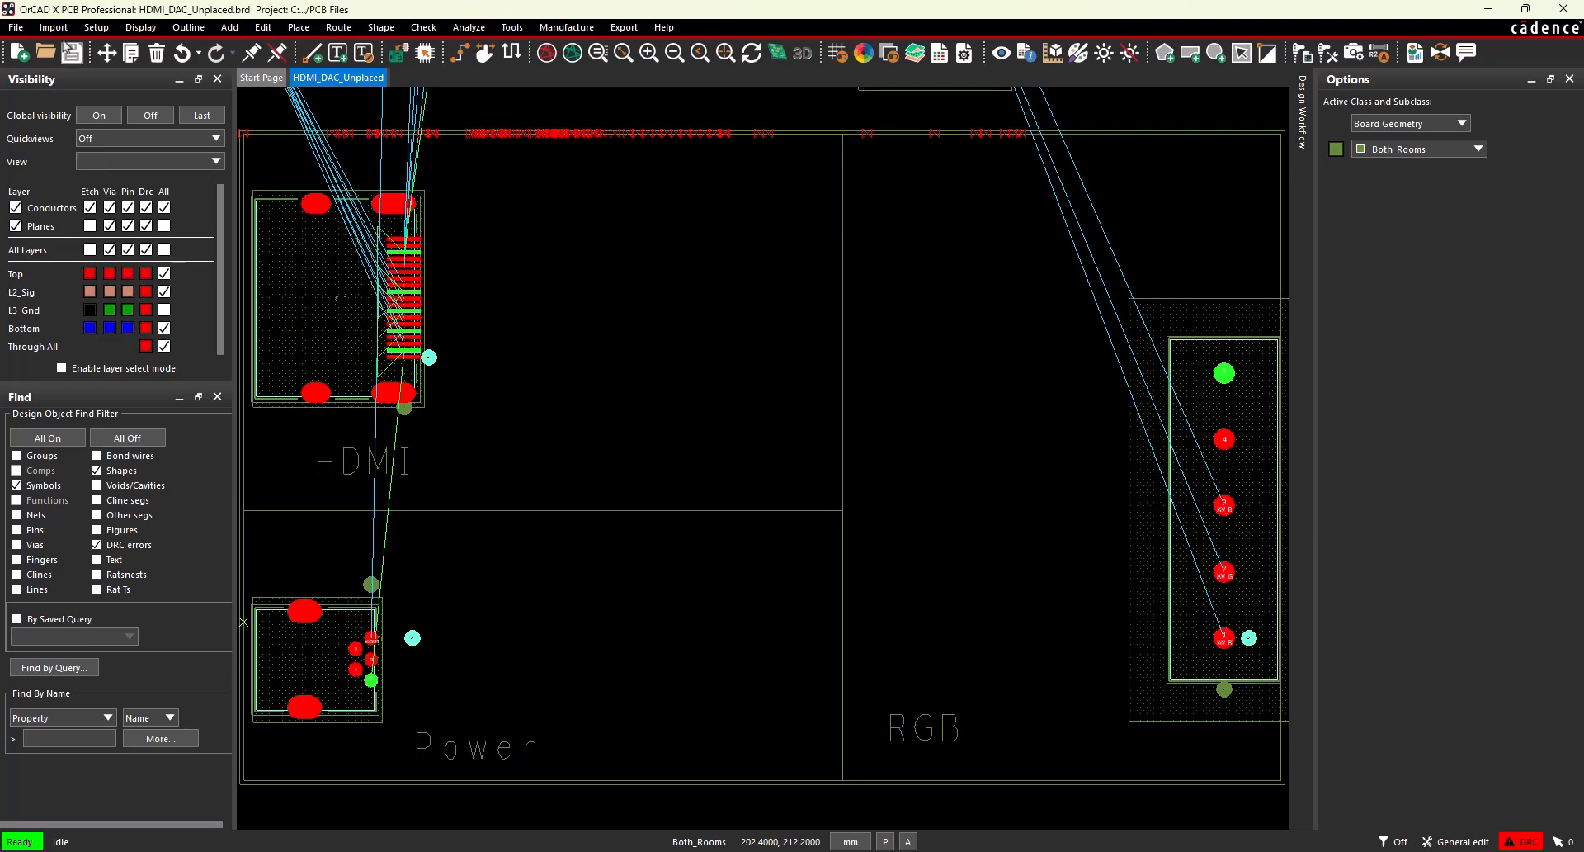
Open the Differential Pair worksheet for electrical net routing in Constraint Manager.
left_click(88, 27)
left_click(117, 156)
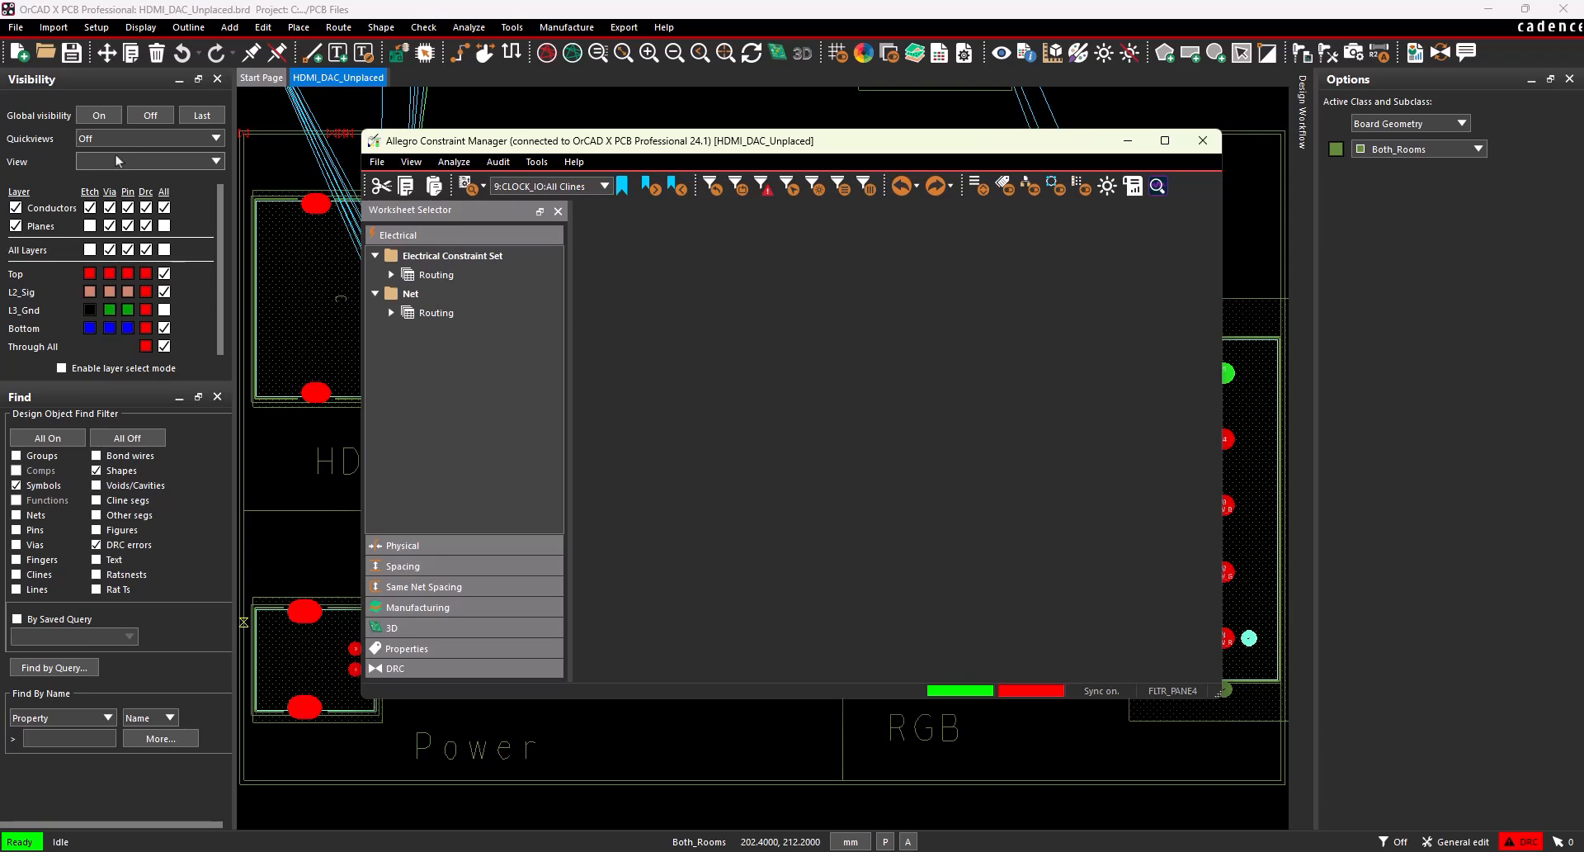
left_click(392, 315)
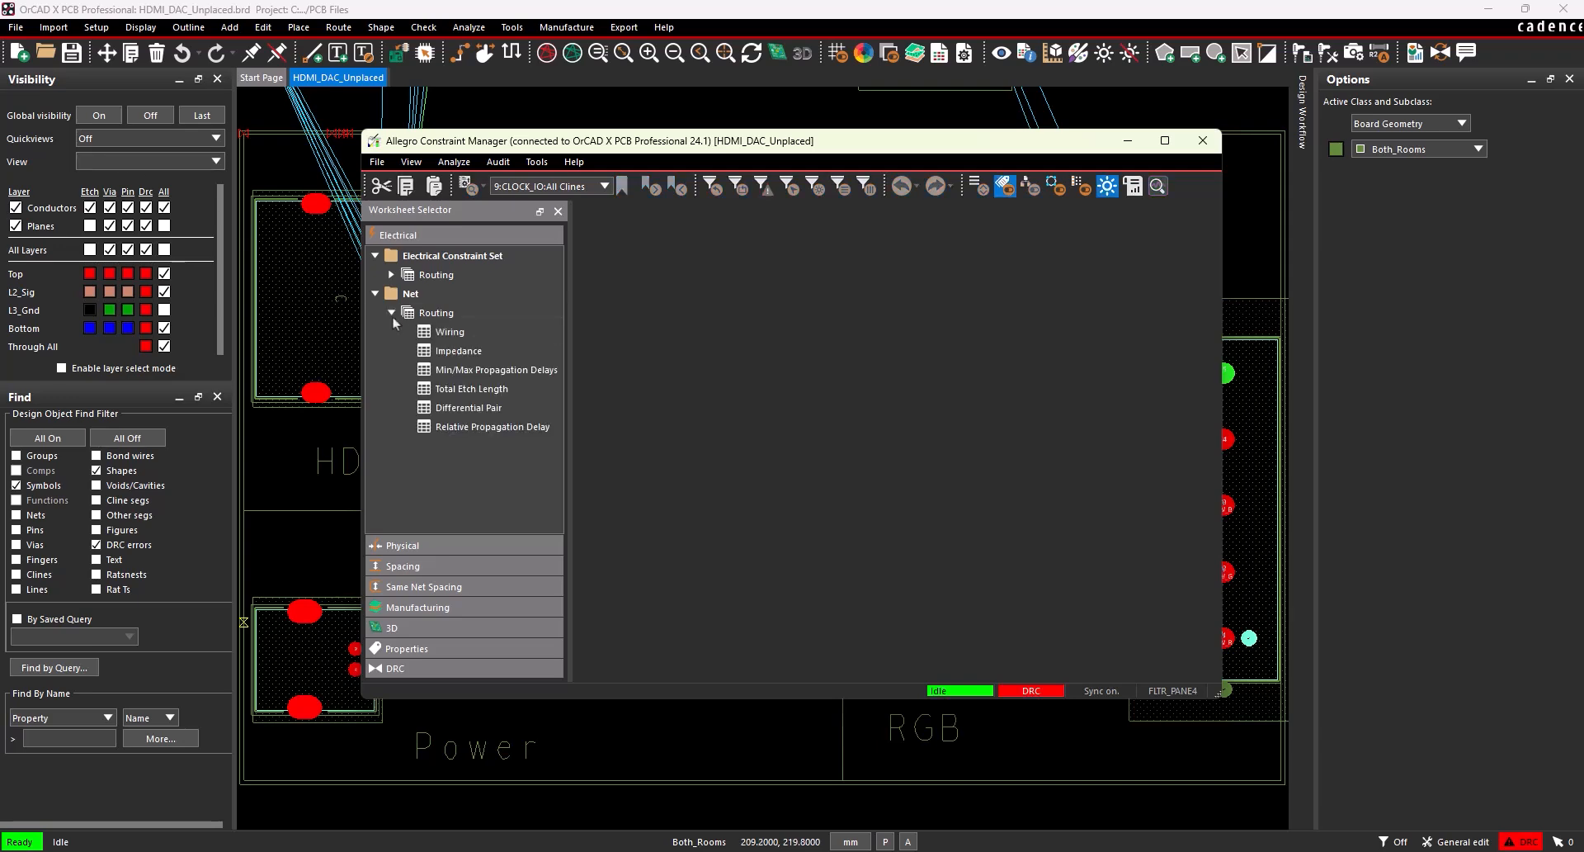
left_click(466, 408)
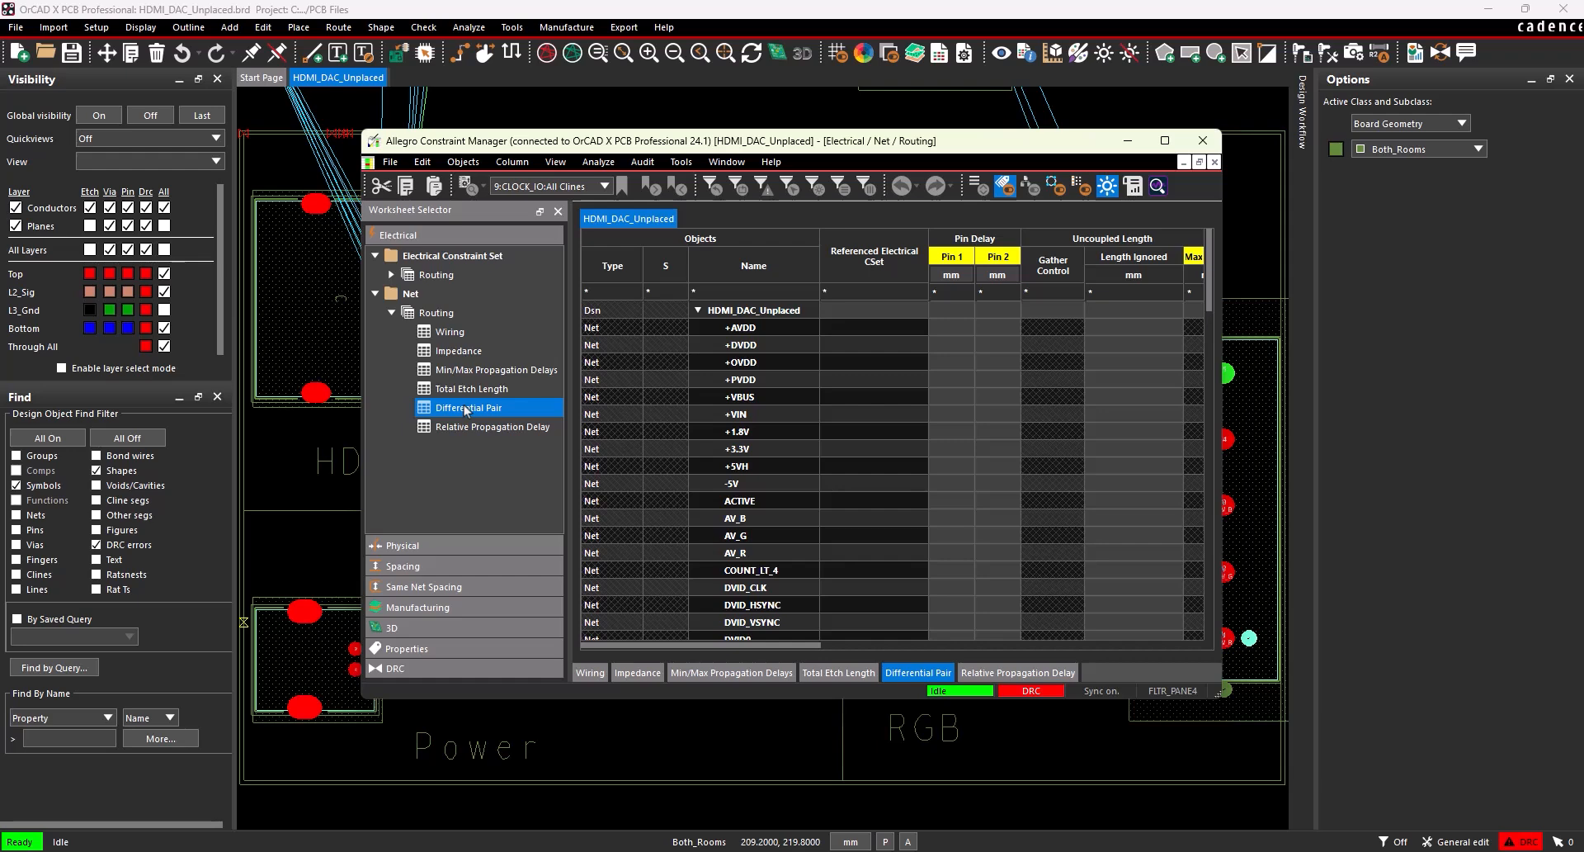
Start creating a differential pair from net TXCN and open the automatic differential pair setup.
scroll(662, 426, "down", 20)
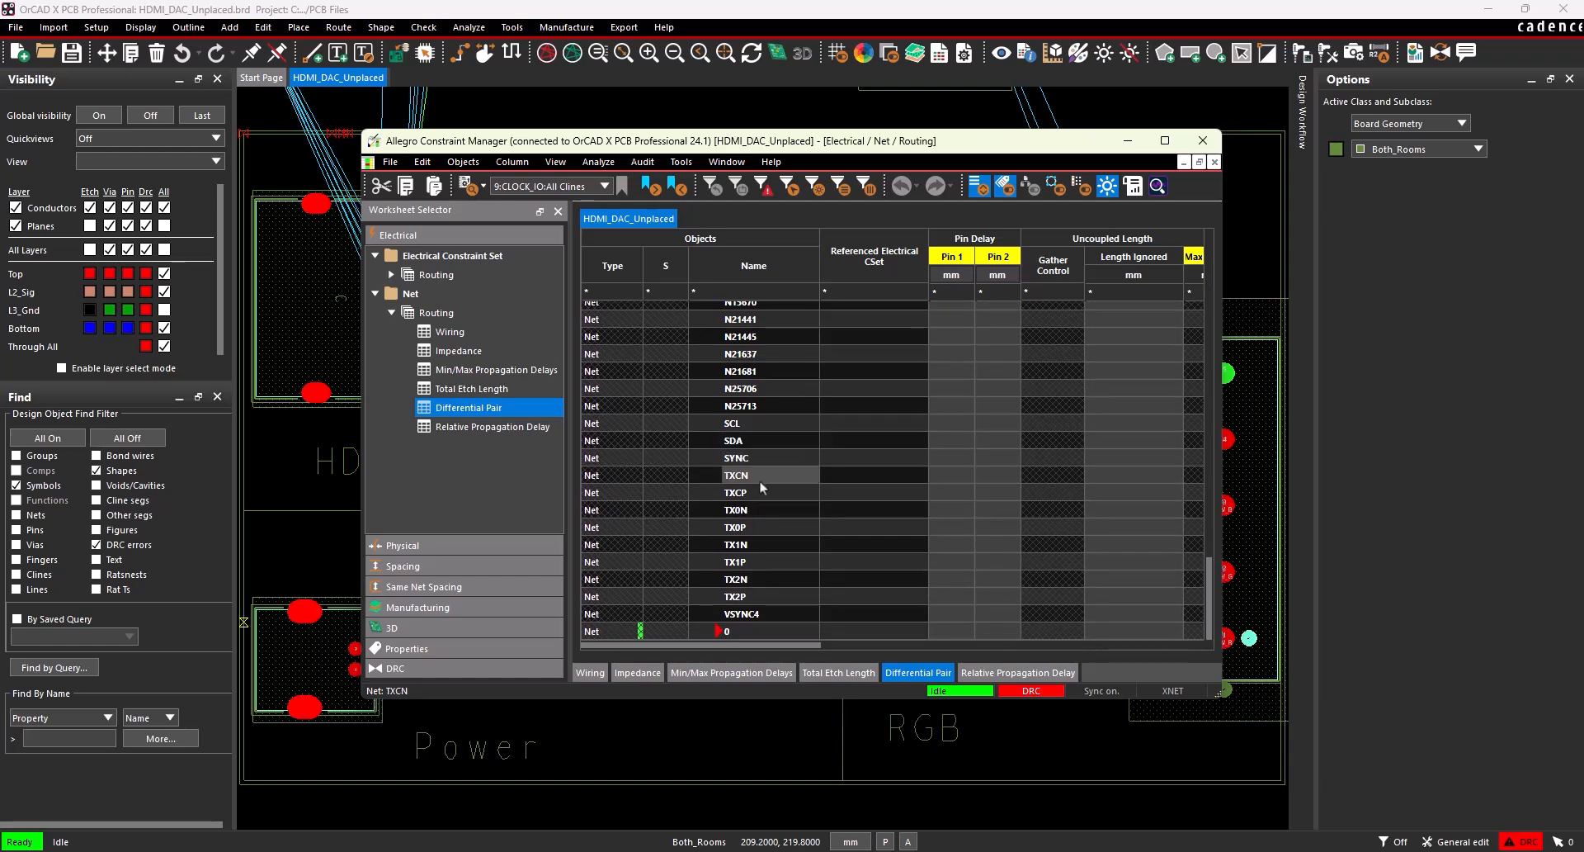
right_click(759, 479)
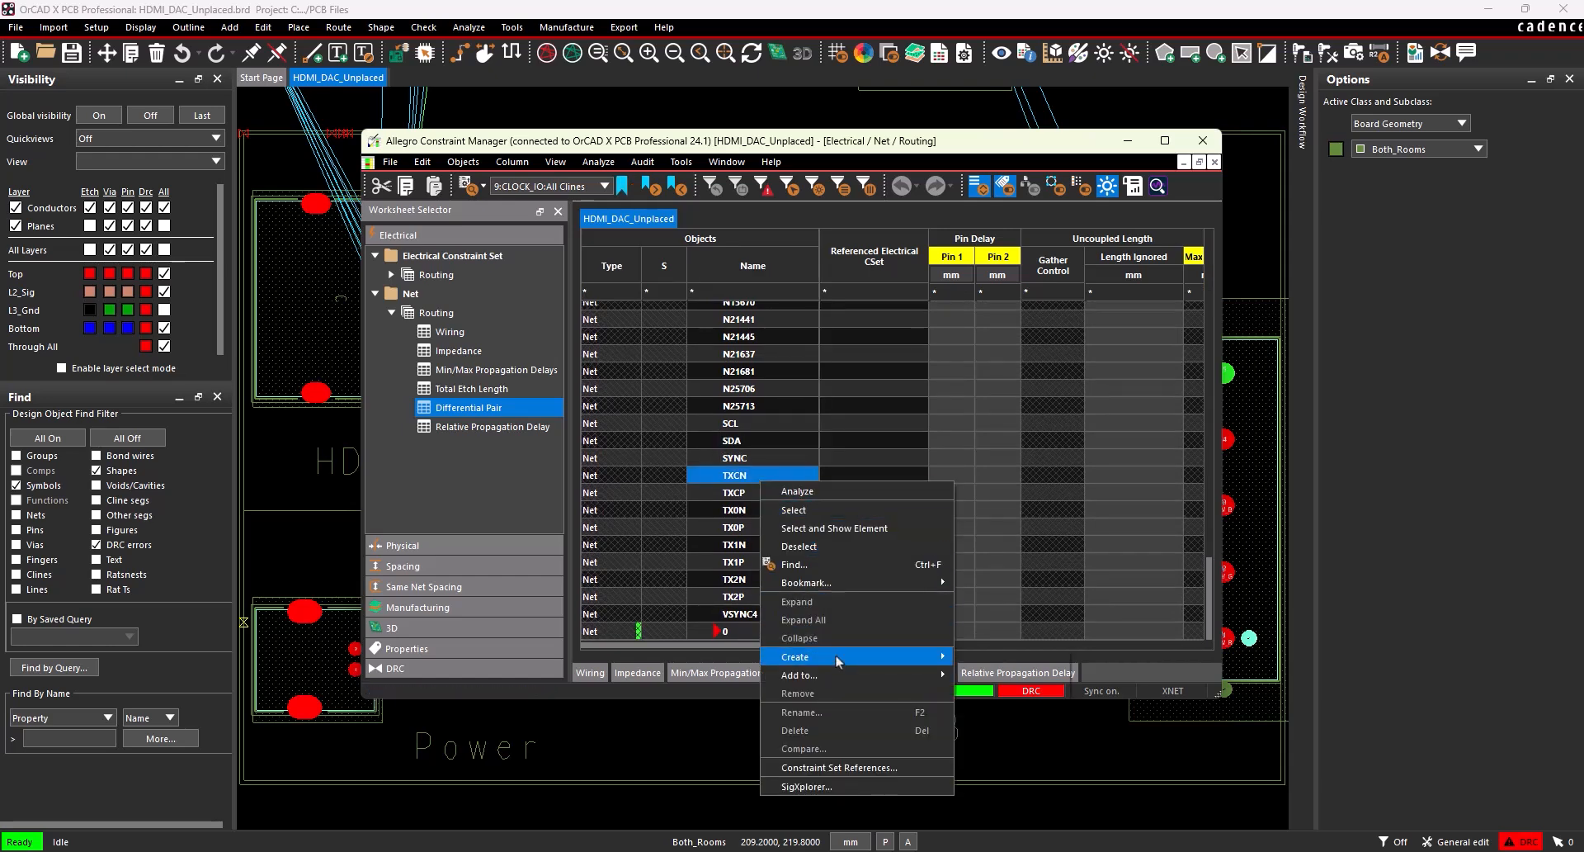
mouse_move(945, 660)
left_click(1003, 710)
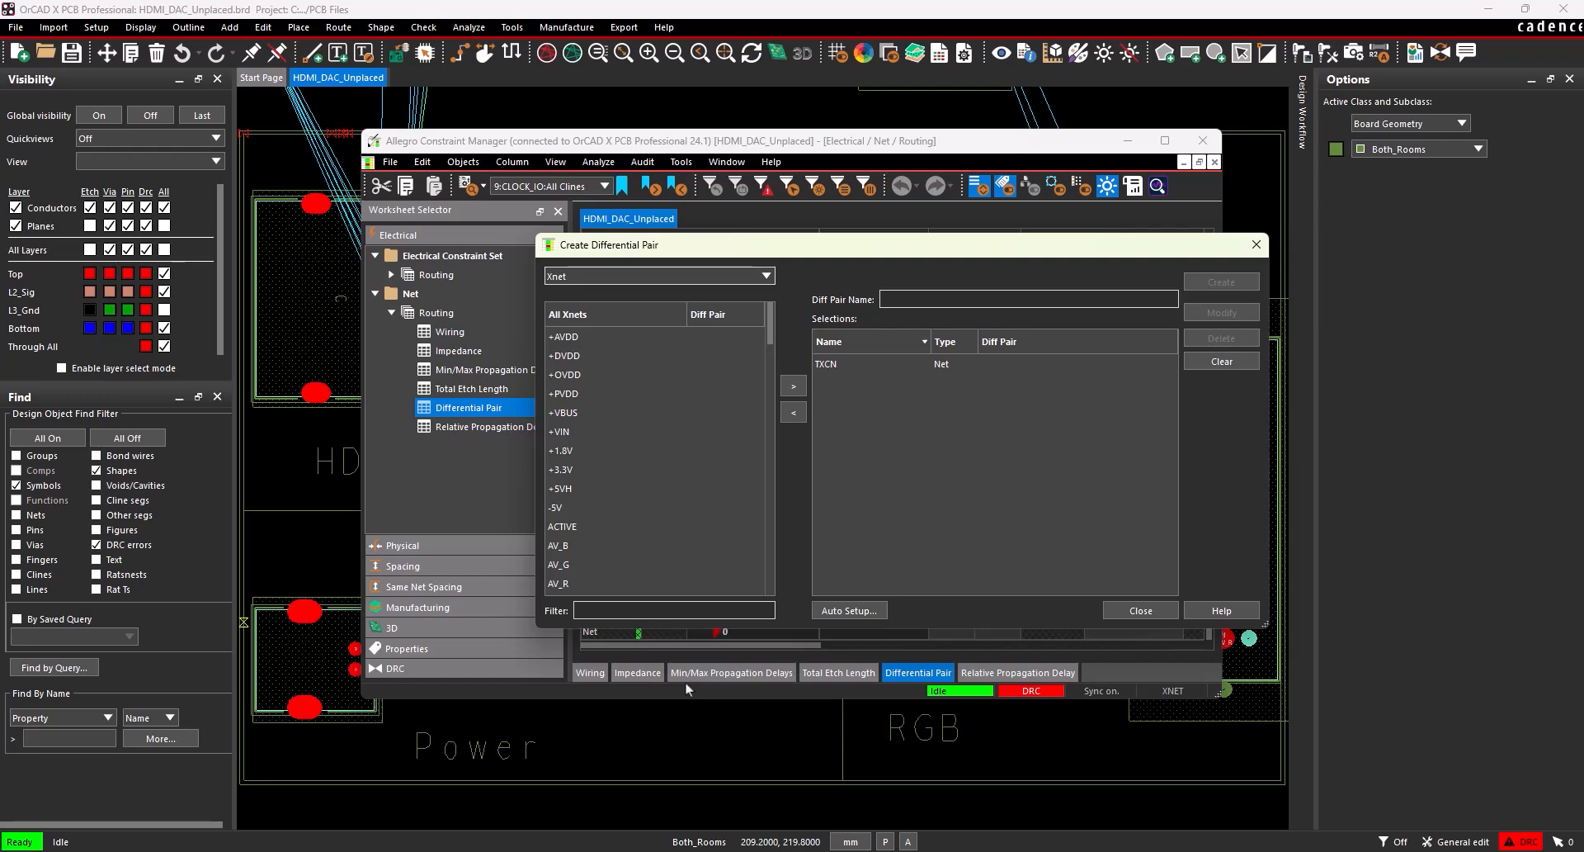
left_click(859, 611)
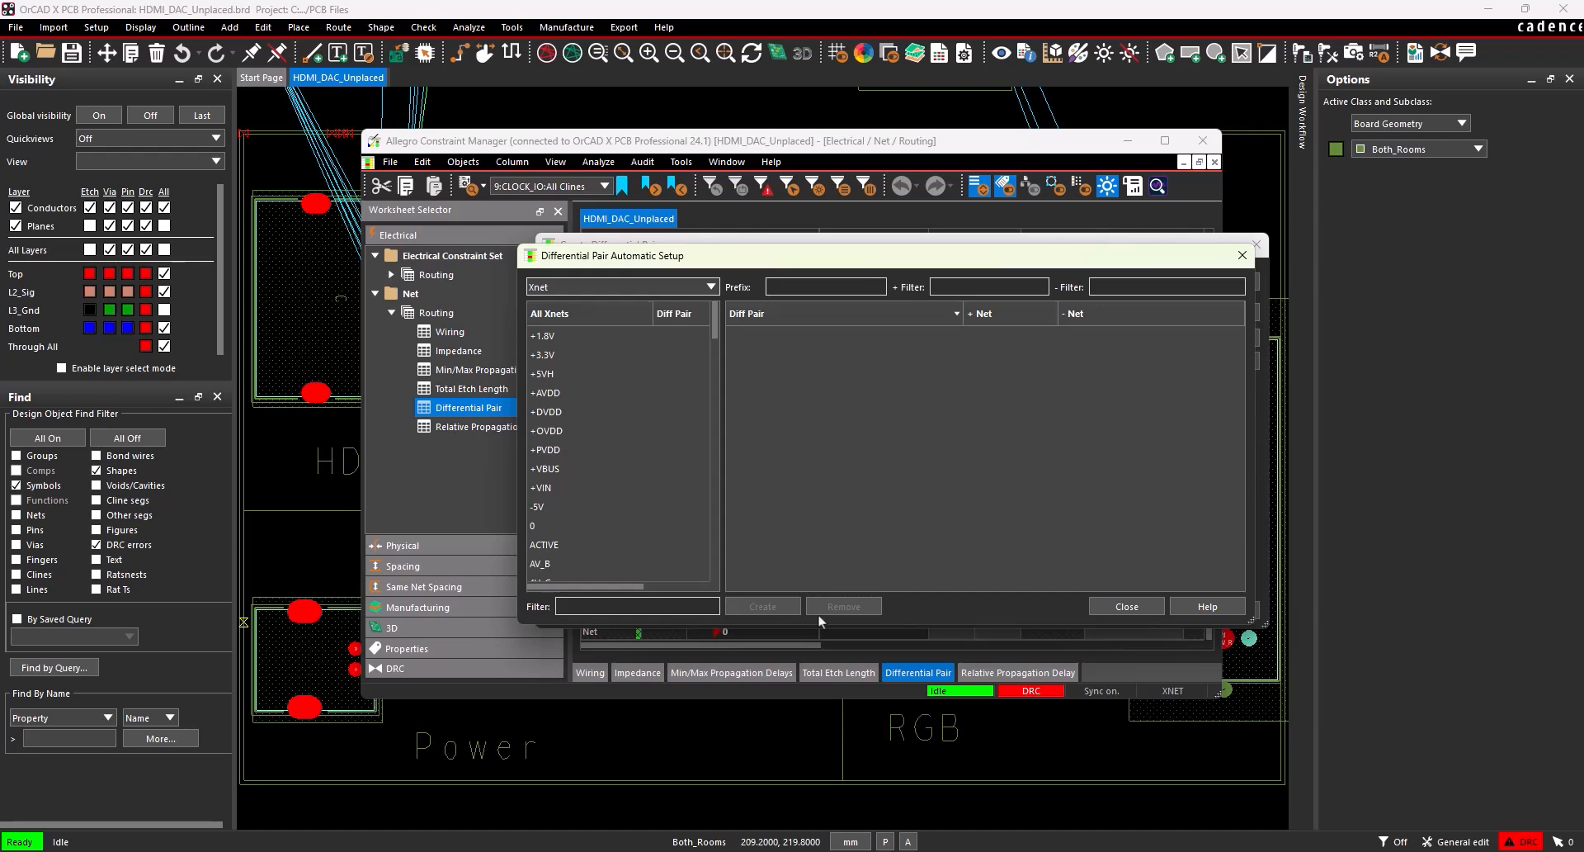
Automatically create differential pairs TXC, TX0, TX1 and TX2 using positive filter P and negative filter N, and close the log and setup dialogs.
left_click(947, 290)
left_click(1084, 356)
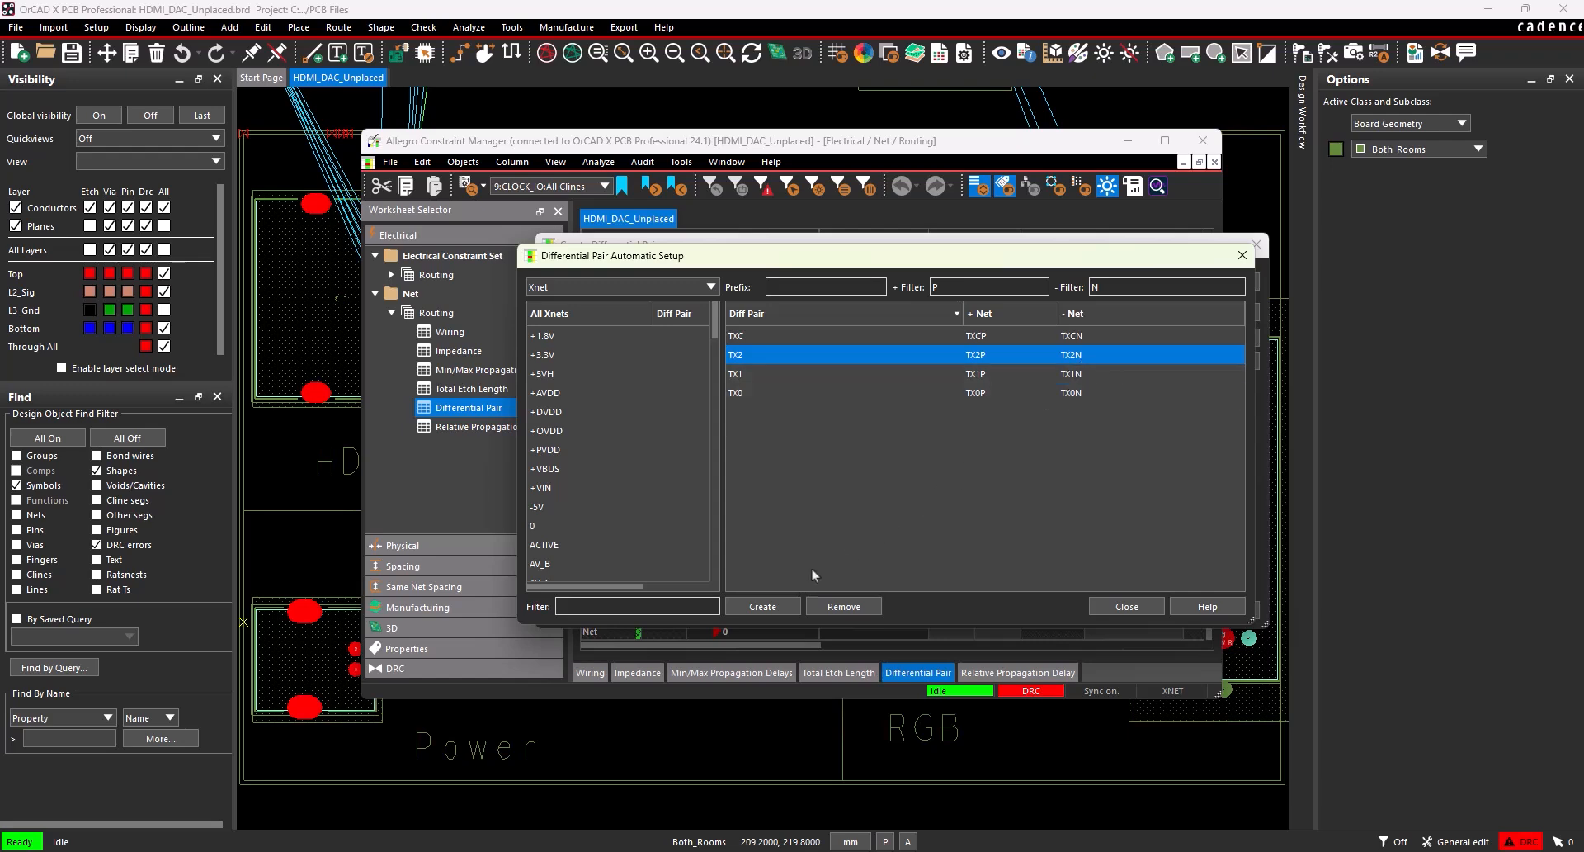
left_click(761, 606)
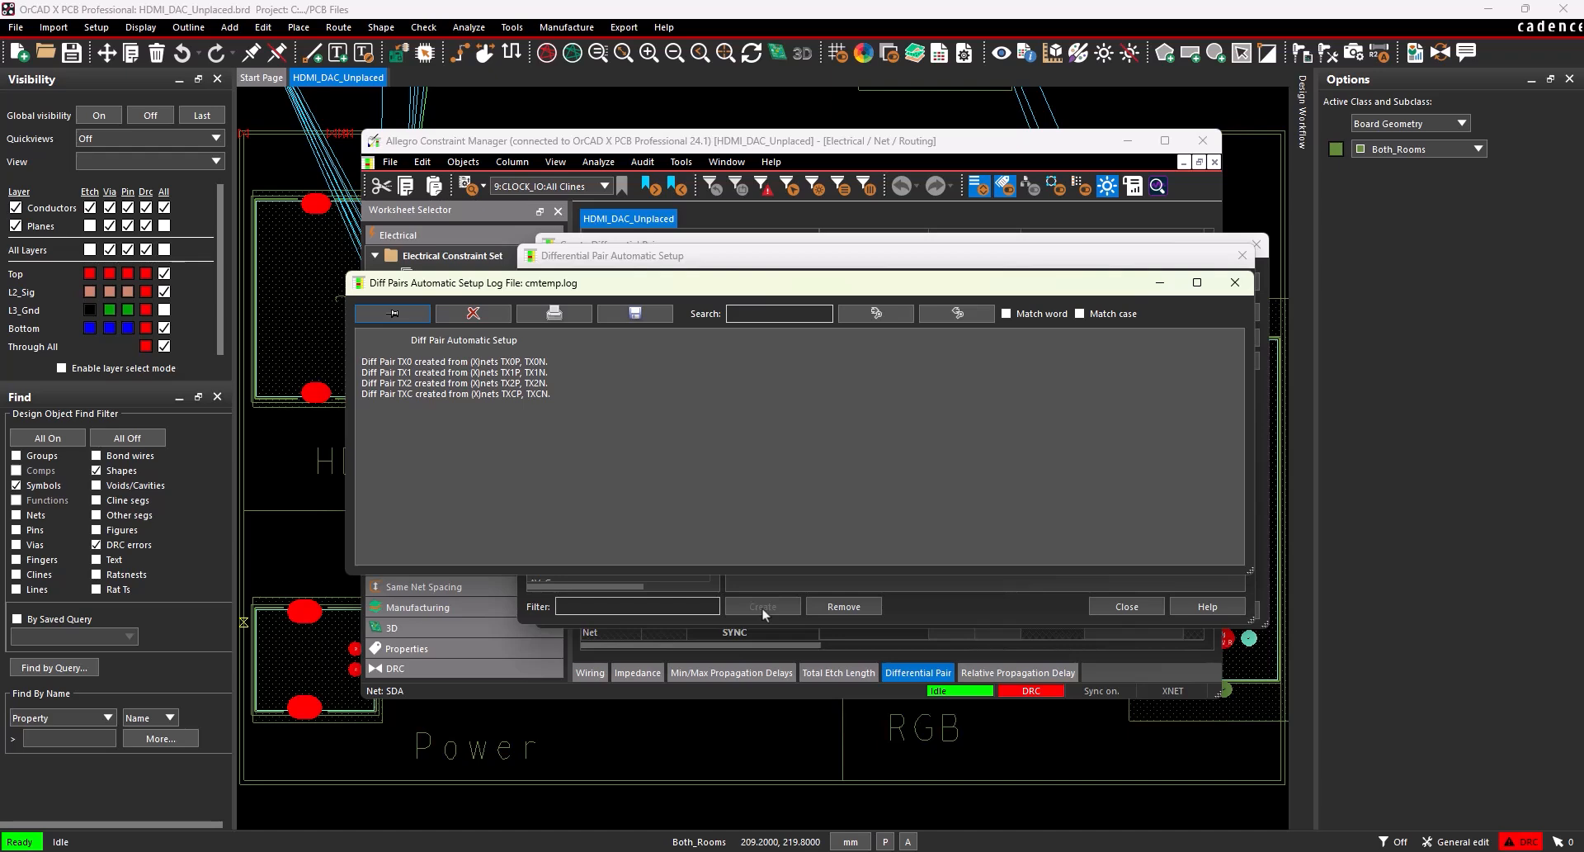
left_click(1234, 282)
left_click(1127, 607)
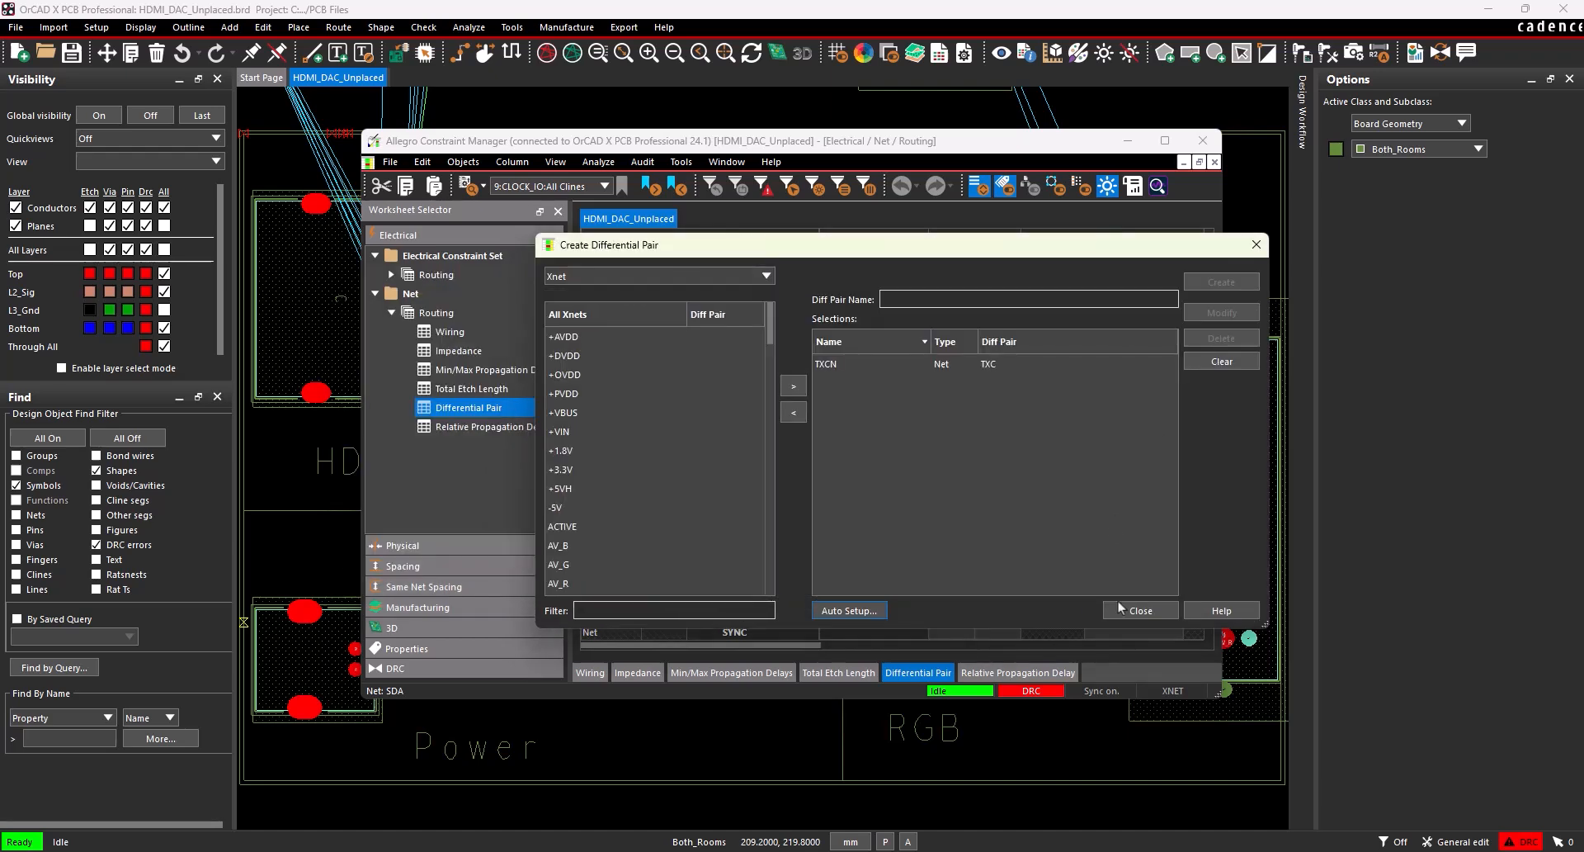
left_click(1126, 612)
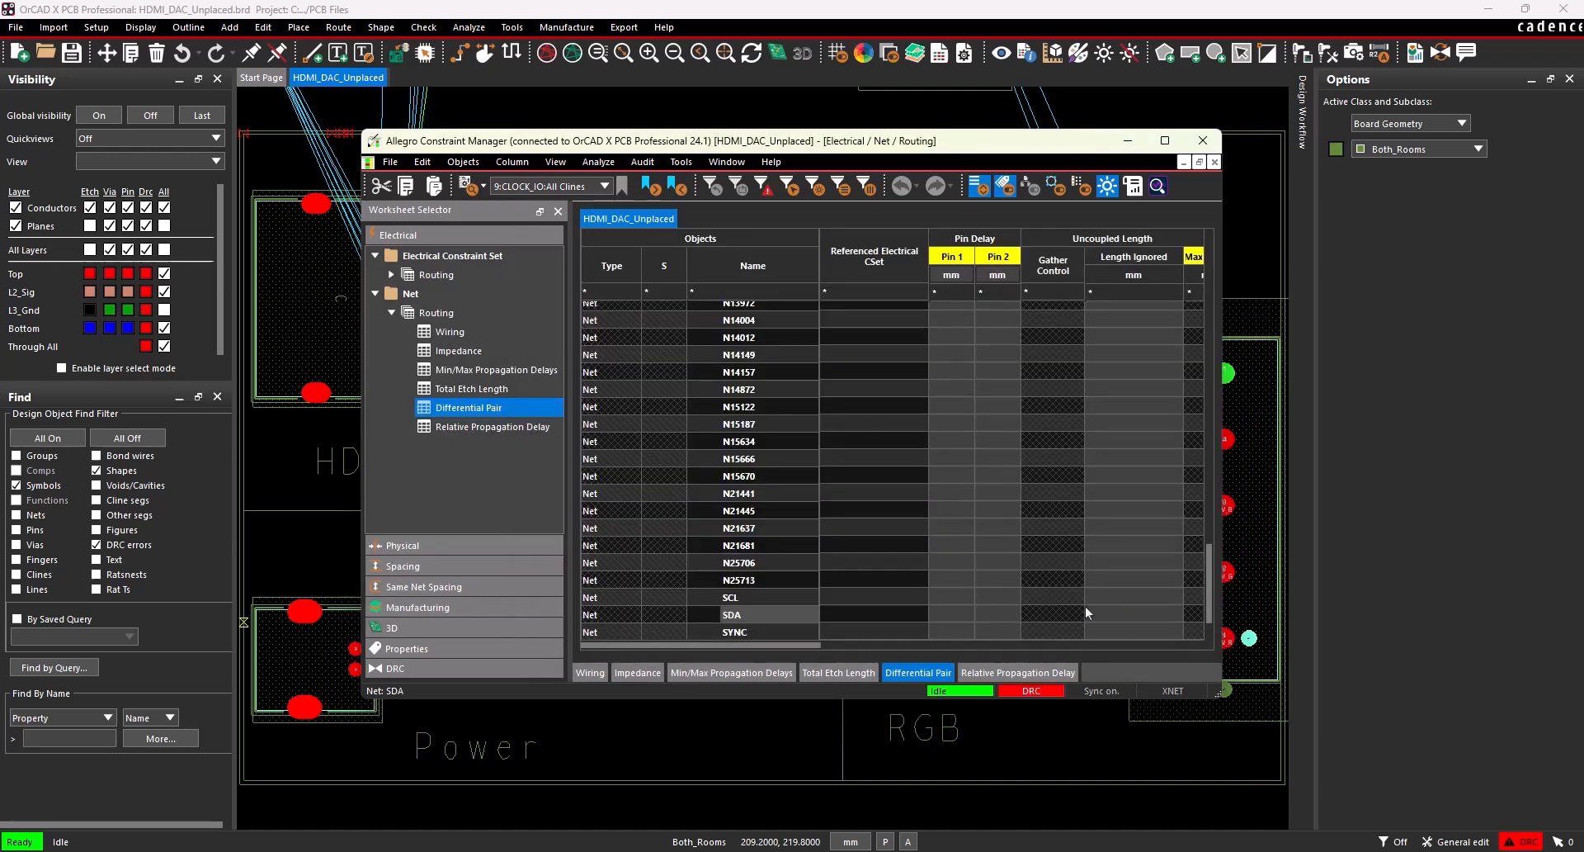
scroll(734, 592, "up", 15)
scroll(809, 446, "up", 6)
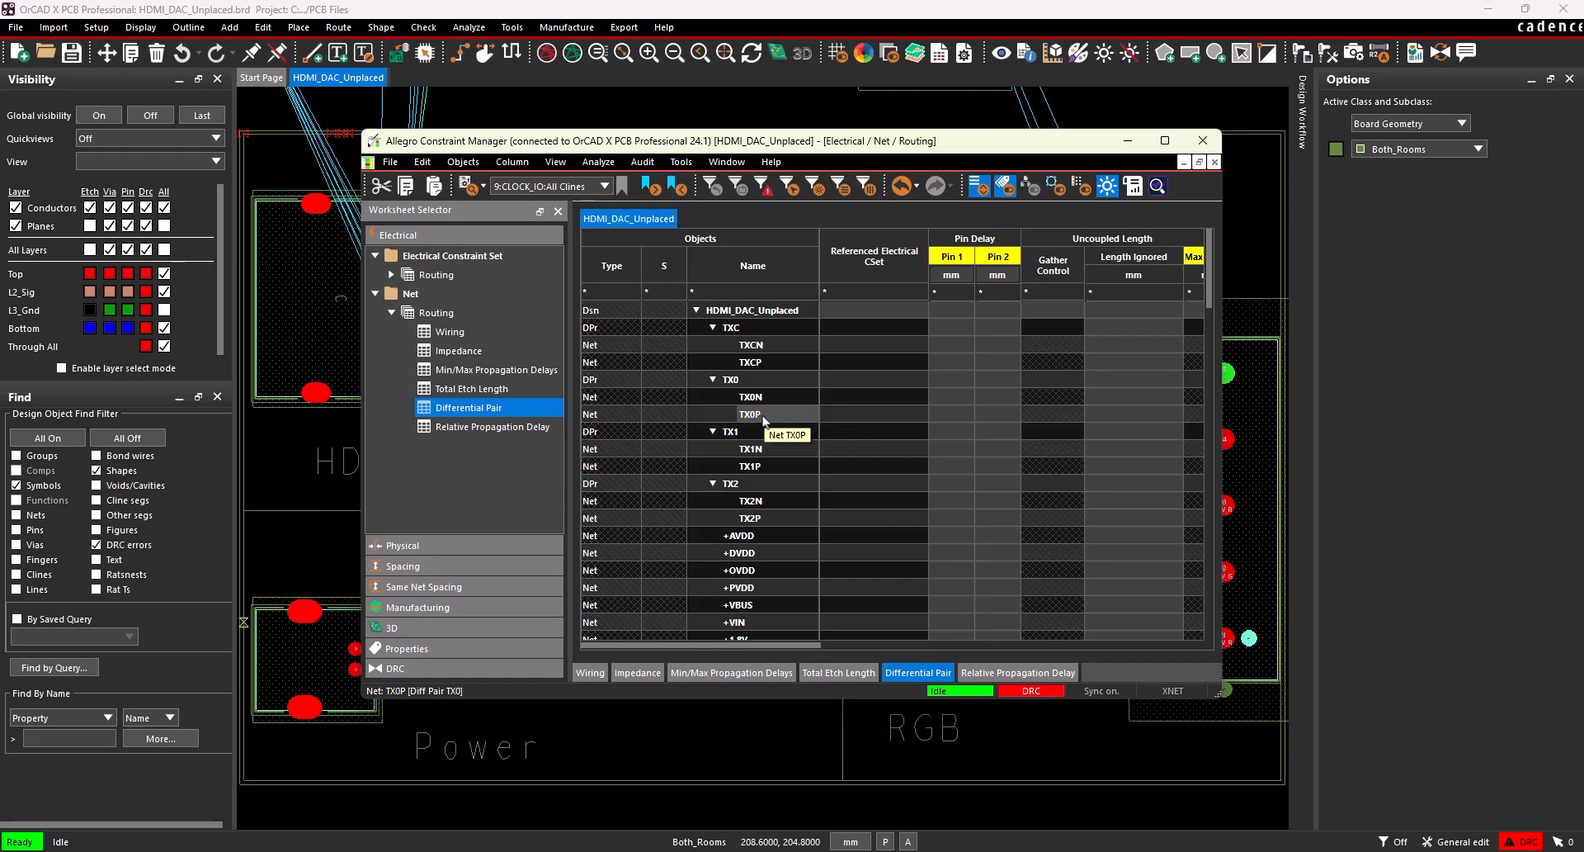
Create a physical constraint set named PWR_GND from DEFAULT in the all-layers physical constraint set worksheet.
left_click(472, 545)
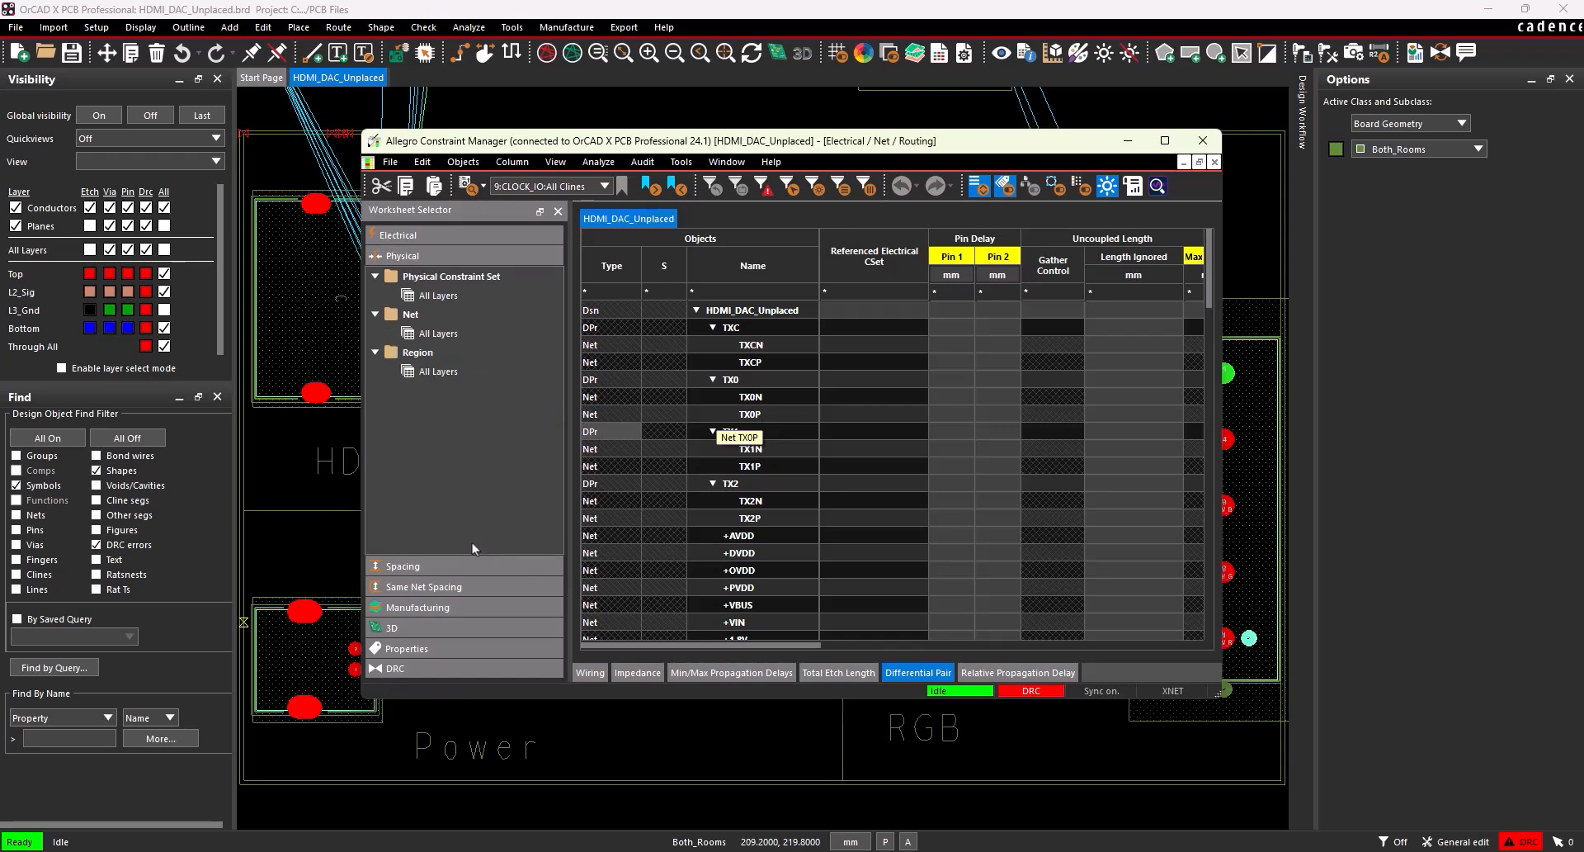
left_click(428, 296)
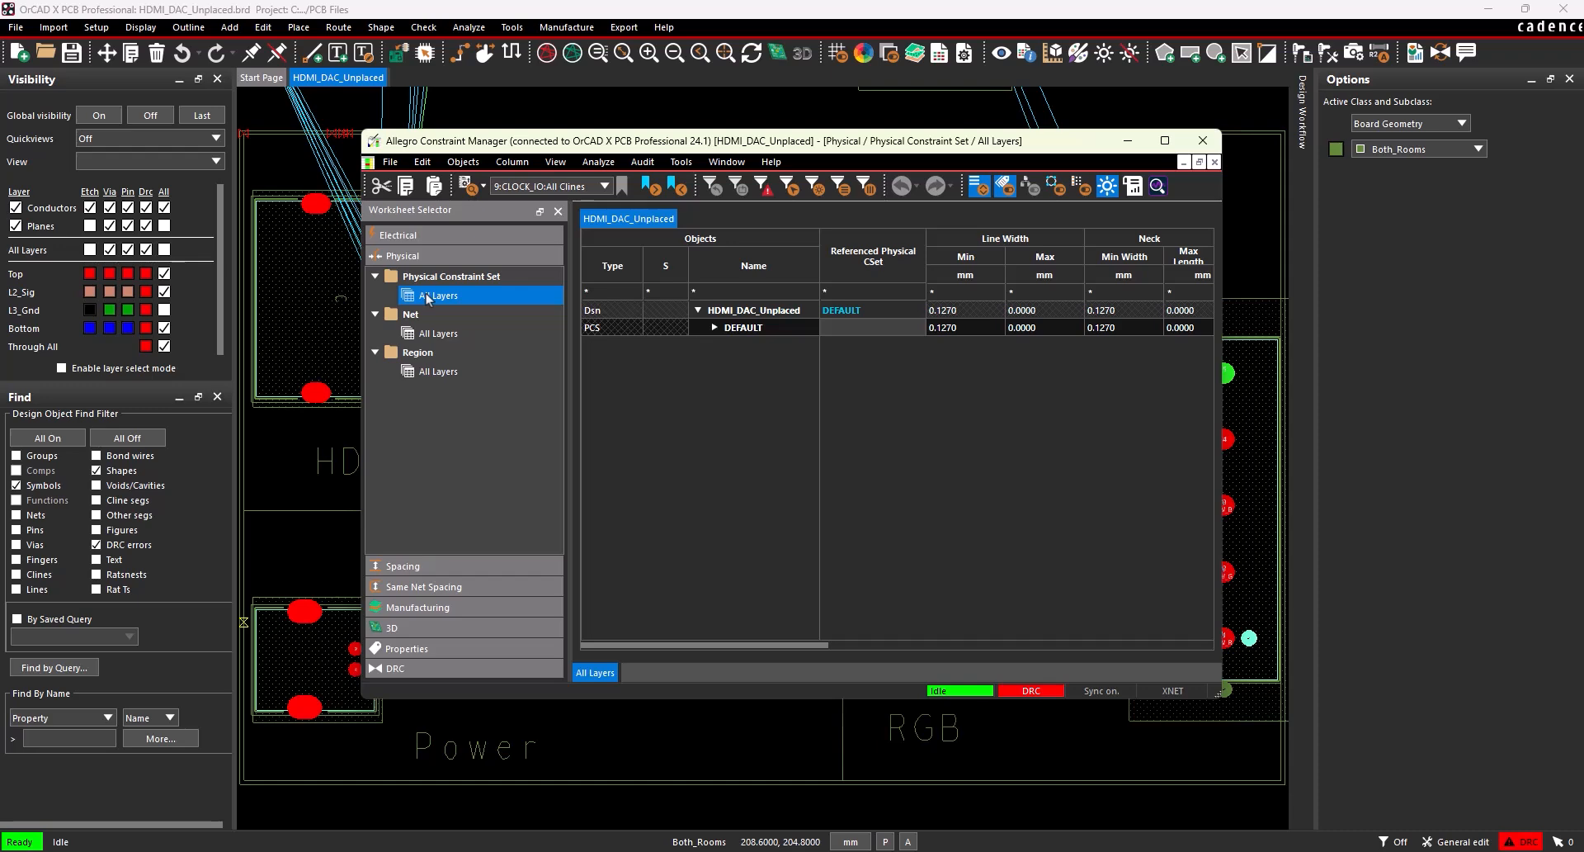
right_click(758, 328)
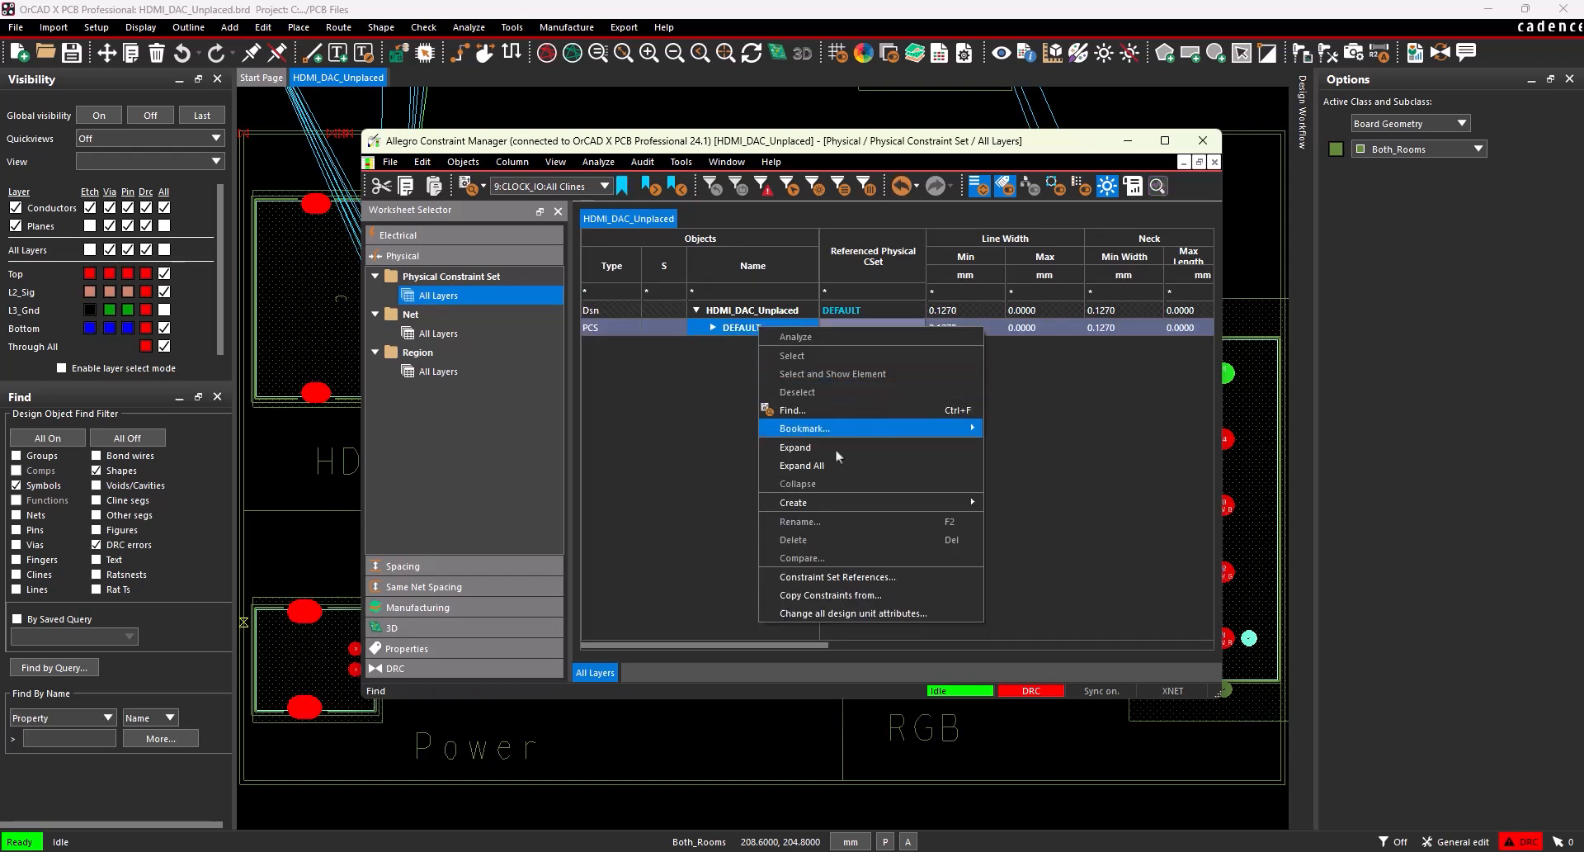
mouse_move(847, 500)
left_click(1014, 502)
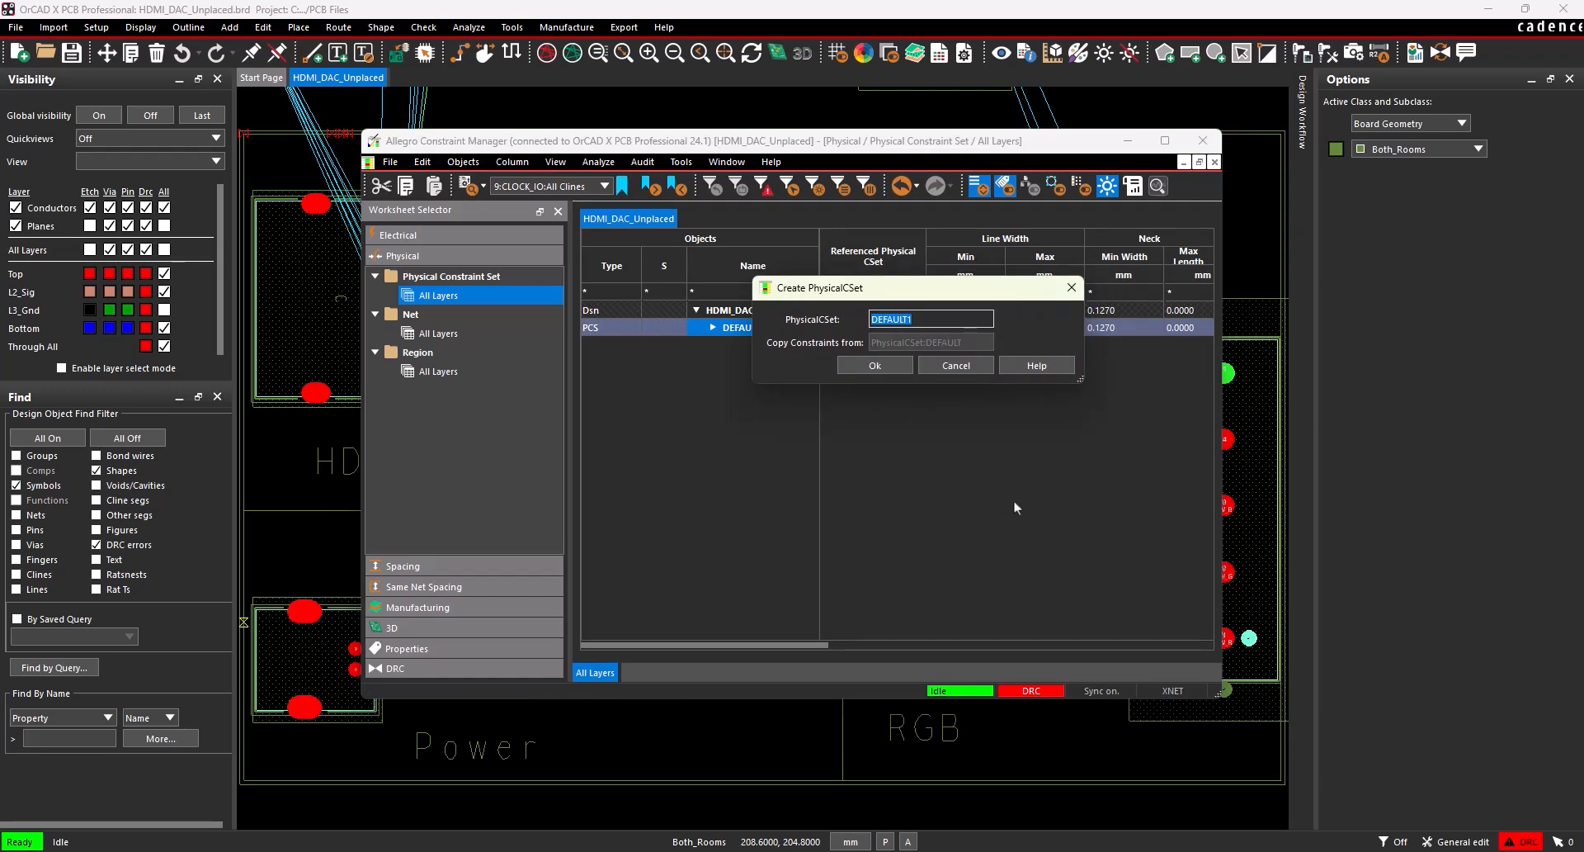
type("PWR_GND")
left_click(897, 372)
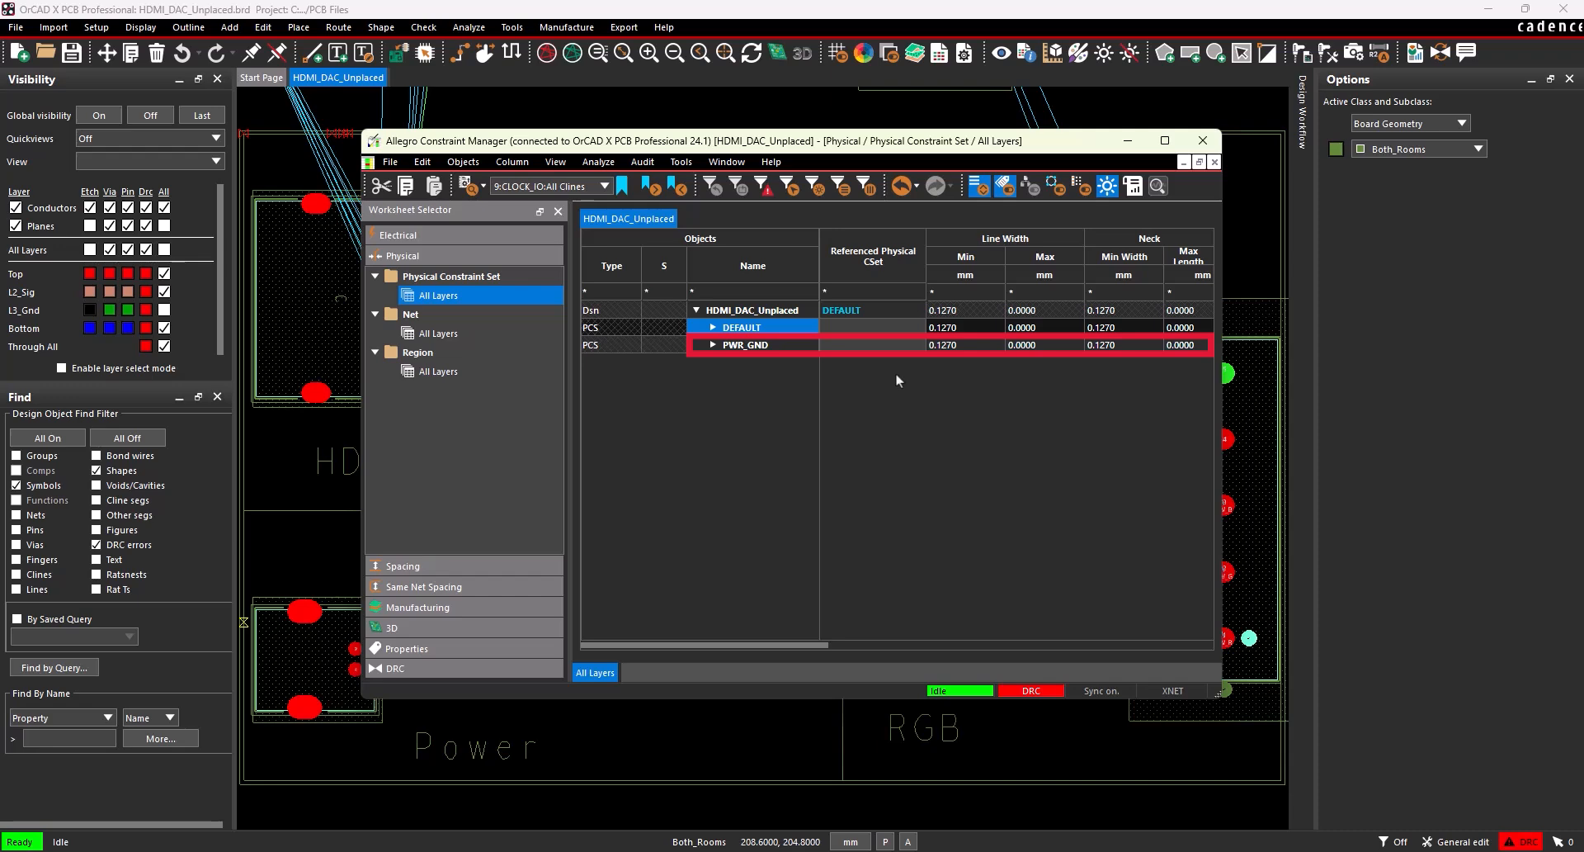
Set PWR_GND's minimum line width to 0.4 mm, minimum neck width to 0.2 mm and maximum neck length to 5.08 mm.
left_click(958, 347)
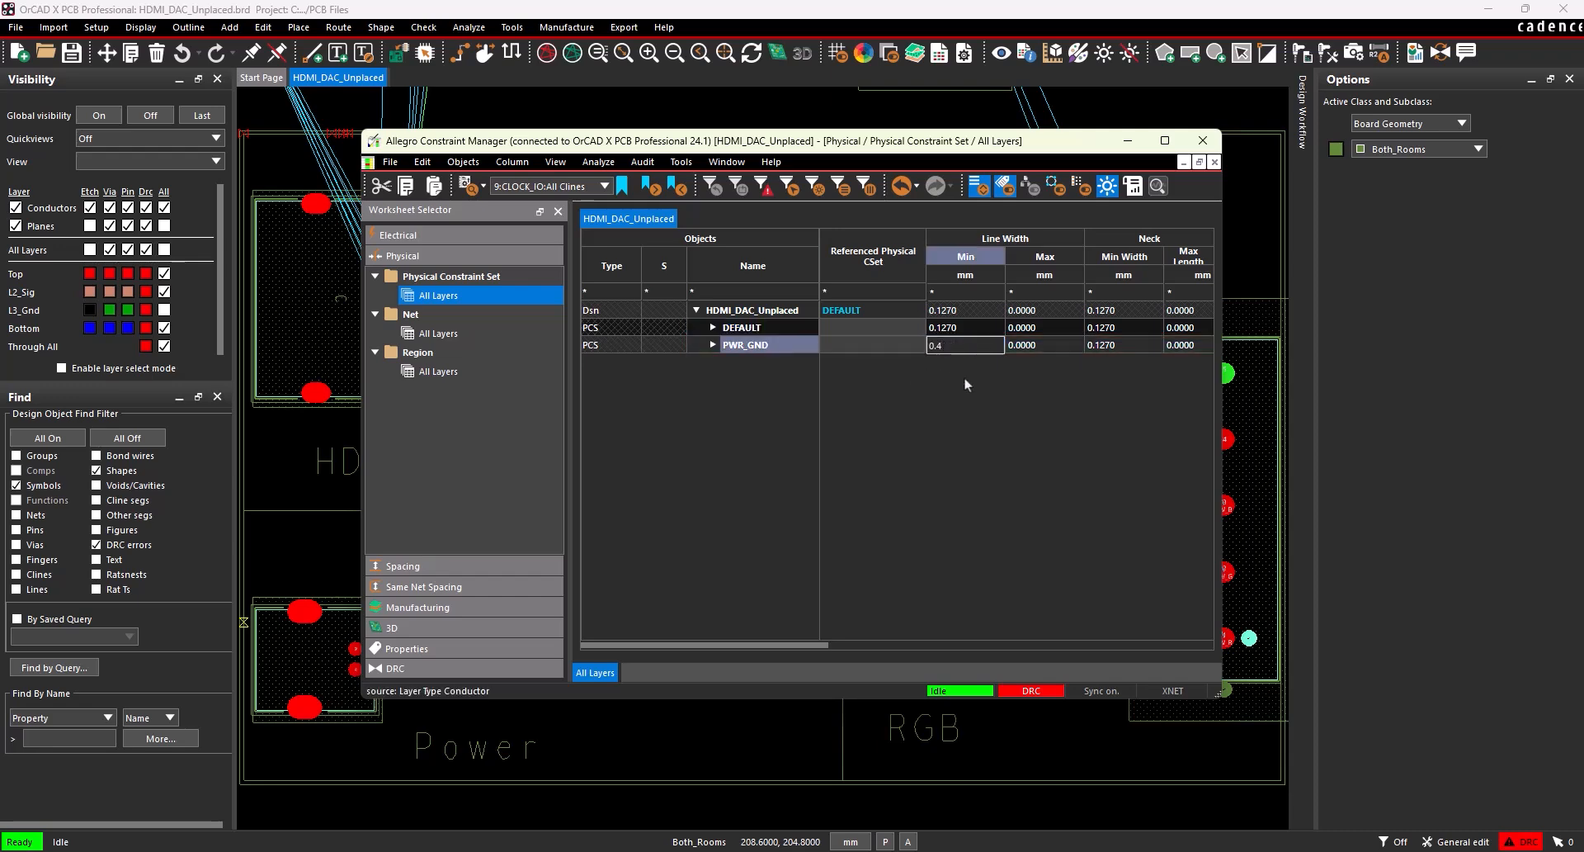
left_click(1114, 348)
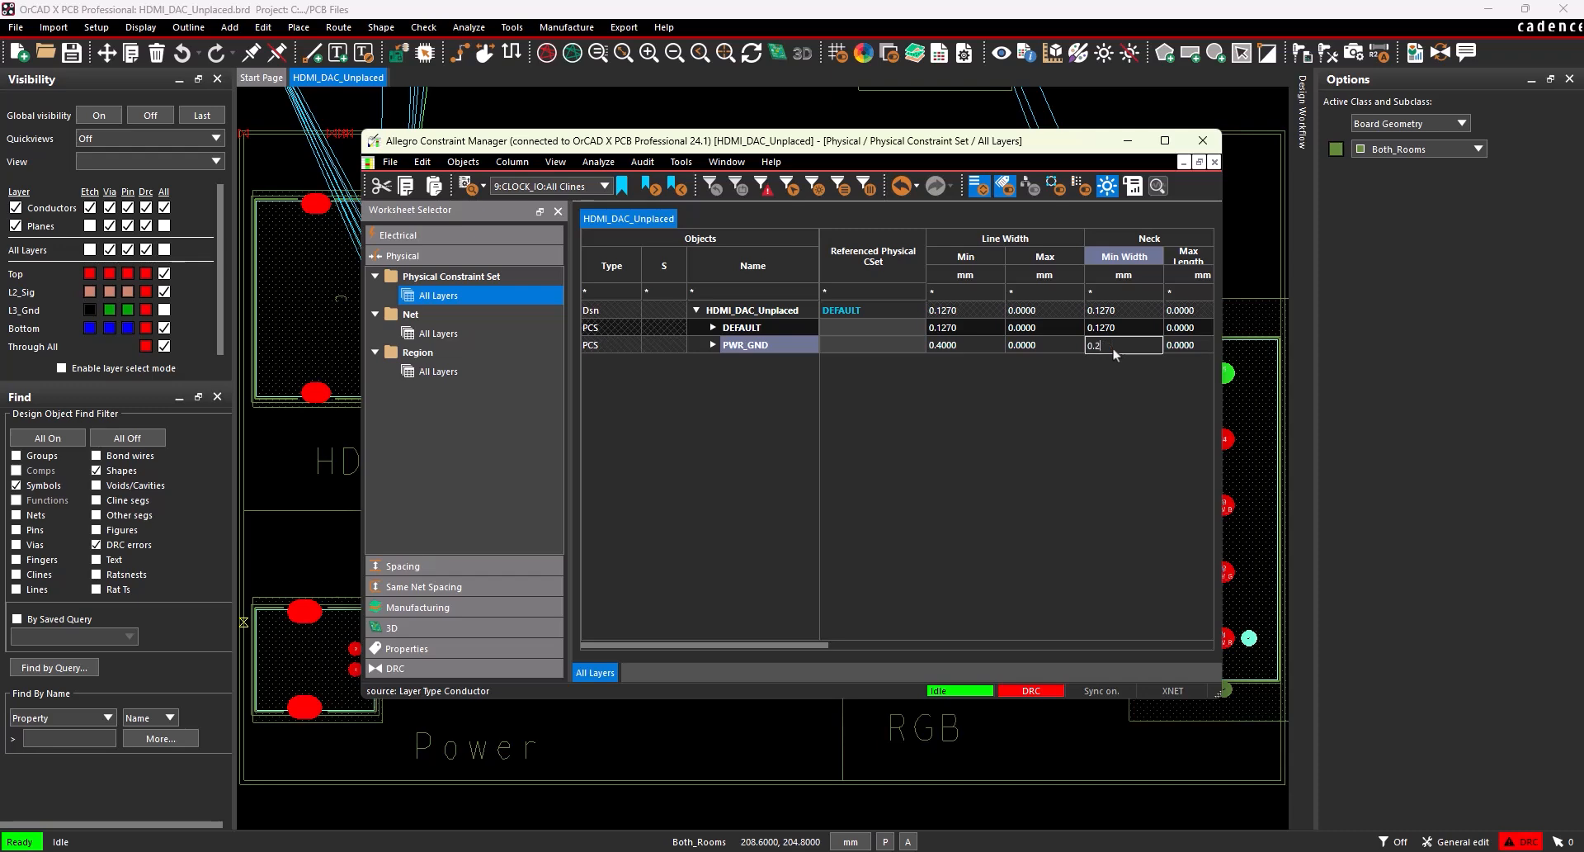
type("0.2")
left_click(1194, 349)
type("5.08")
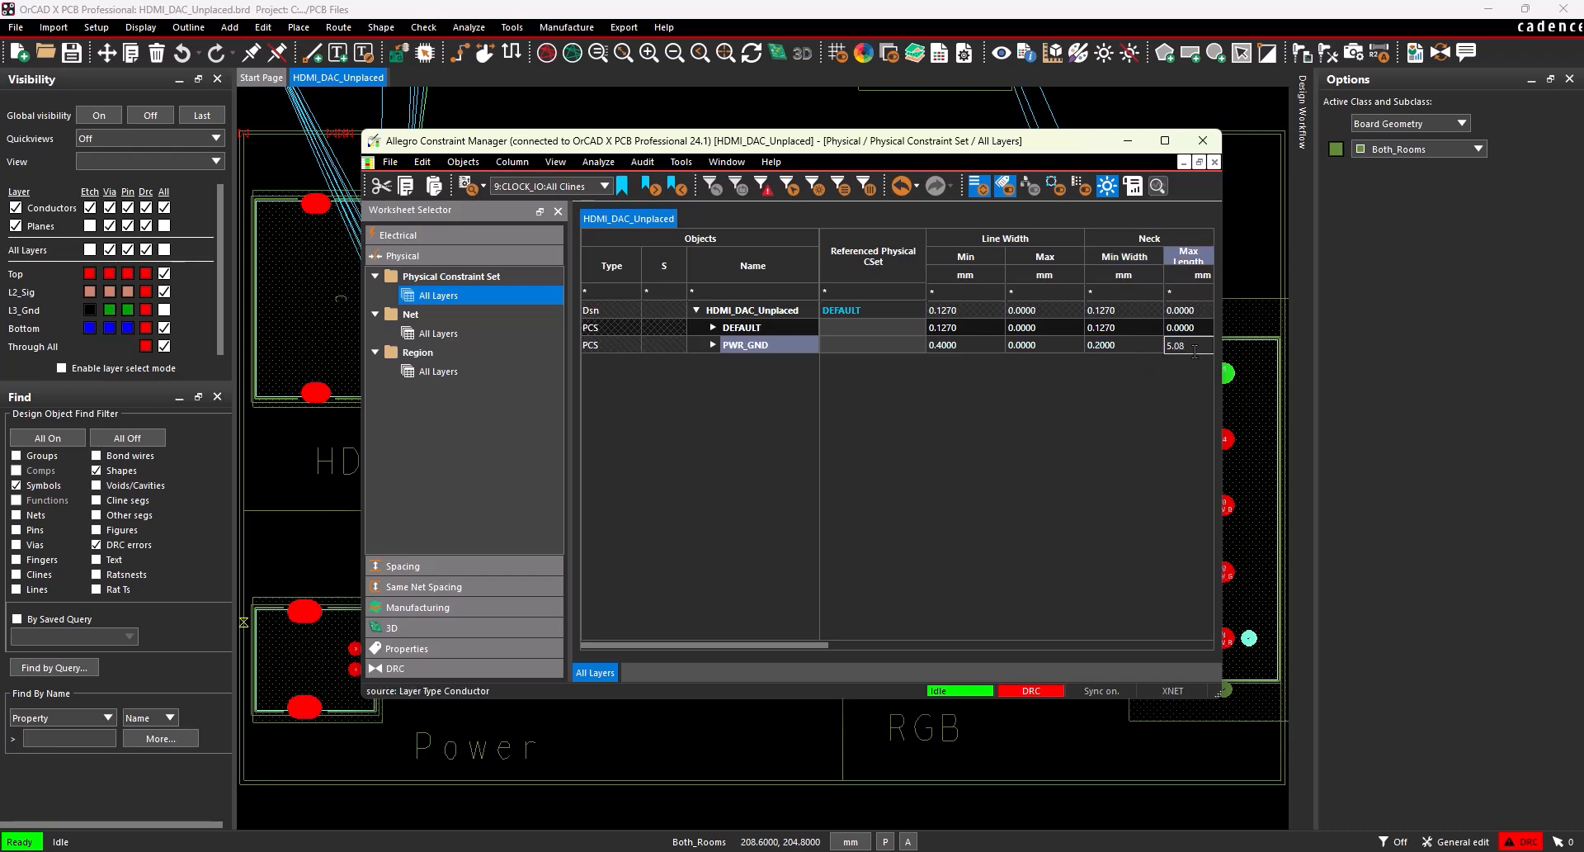
key("Return")
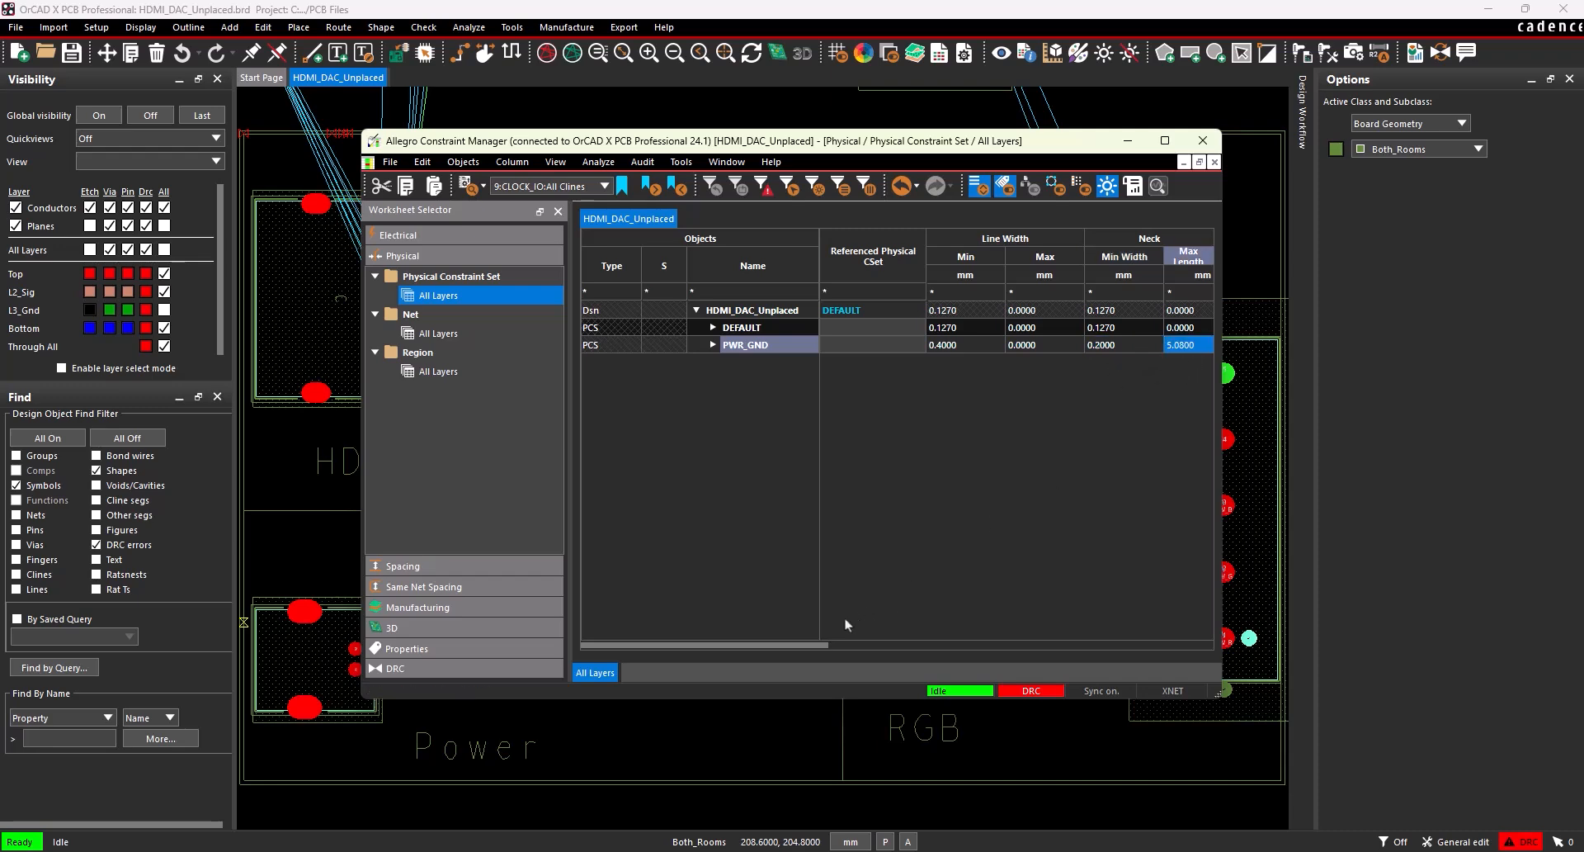
Create another physical constraint set named DP from the DEFAULT set.
left_click_drag(799, 645, 817, 645)
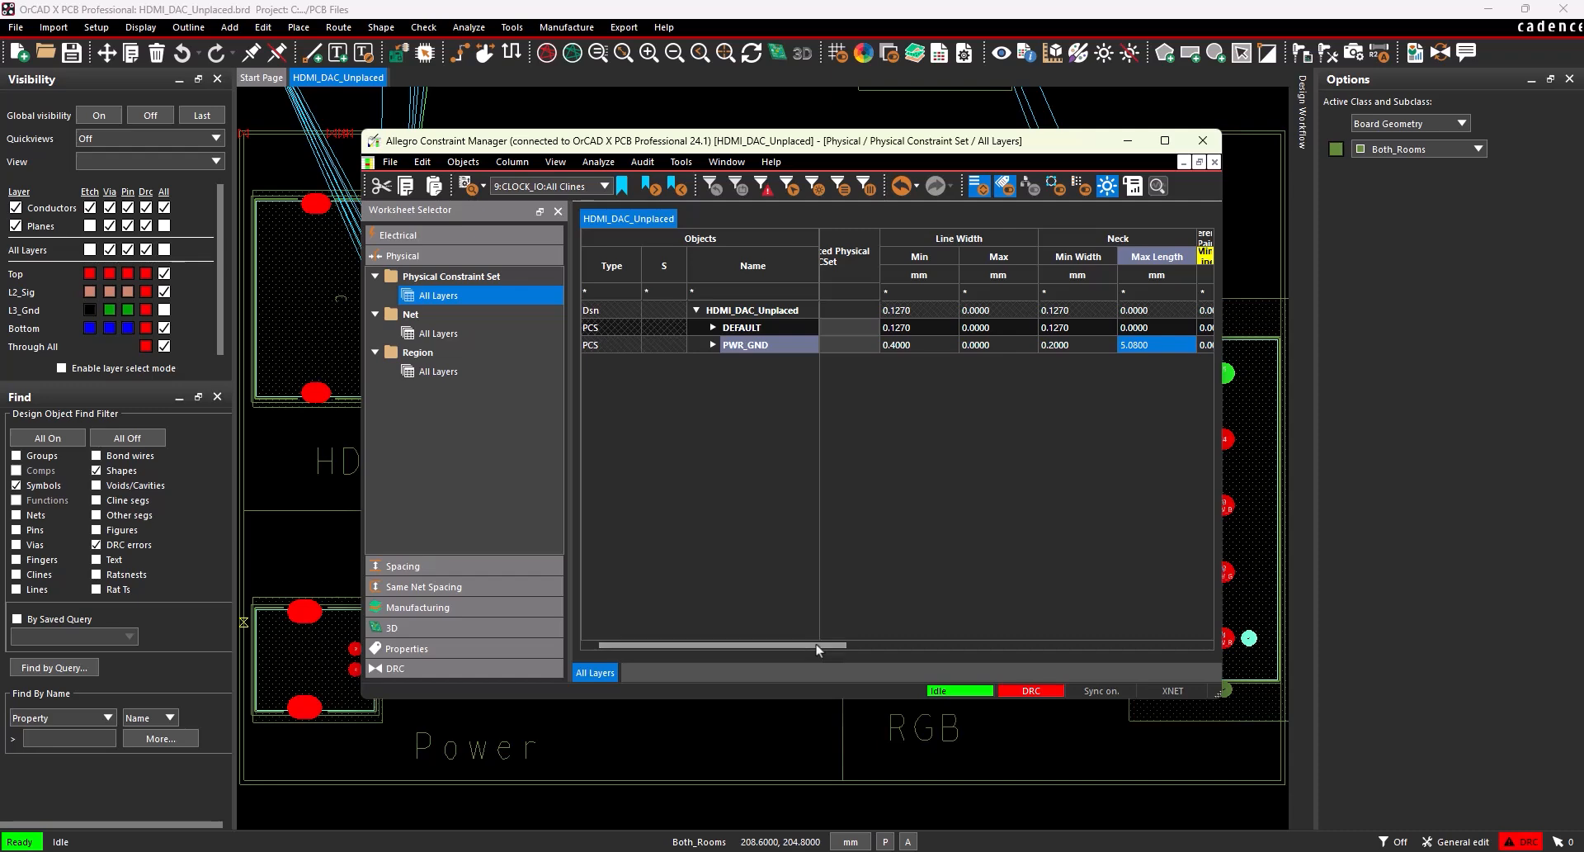
right_click(753, 325)
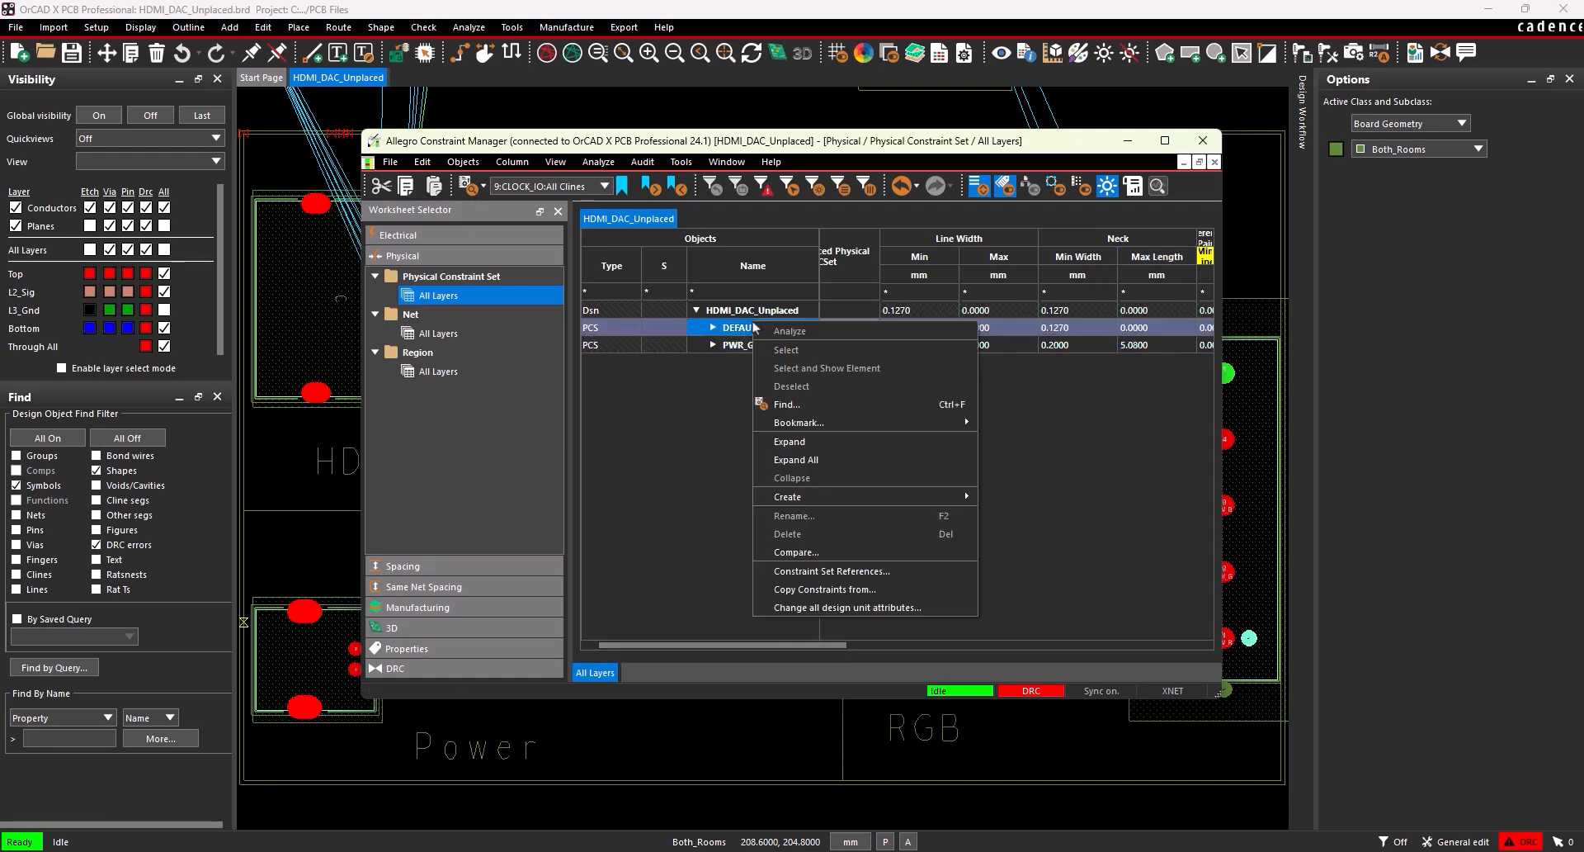
mouse_move(847, 498)
left_click(1046, 496)
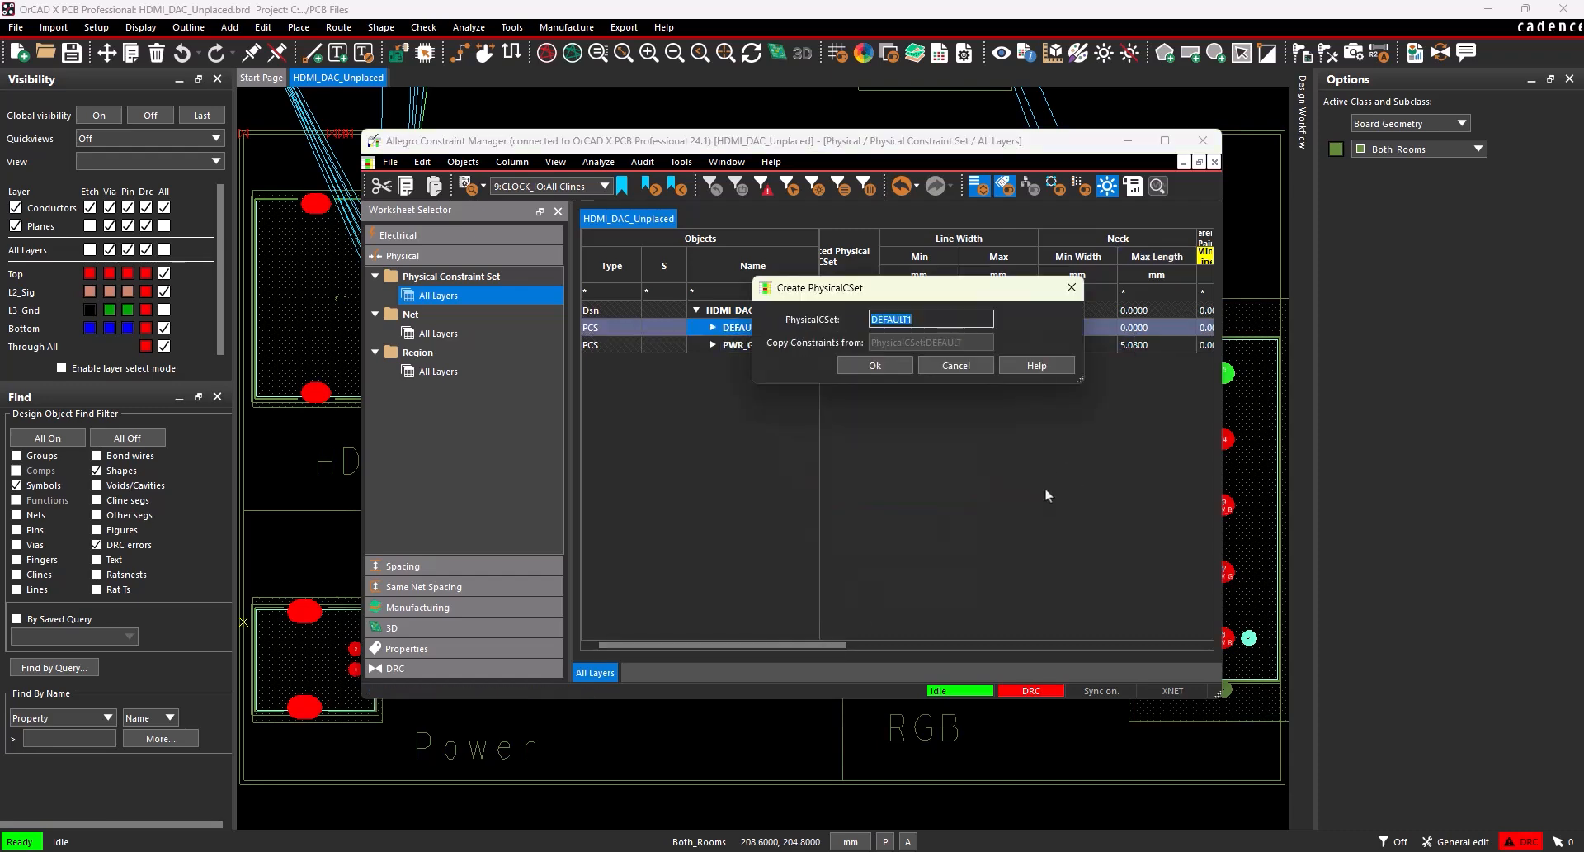
type("DP")
left_click(902, 368)
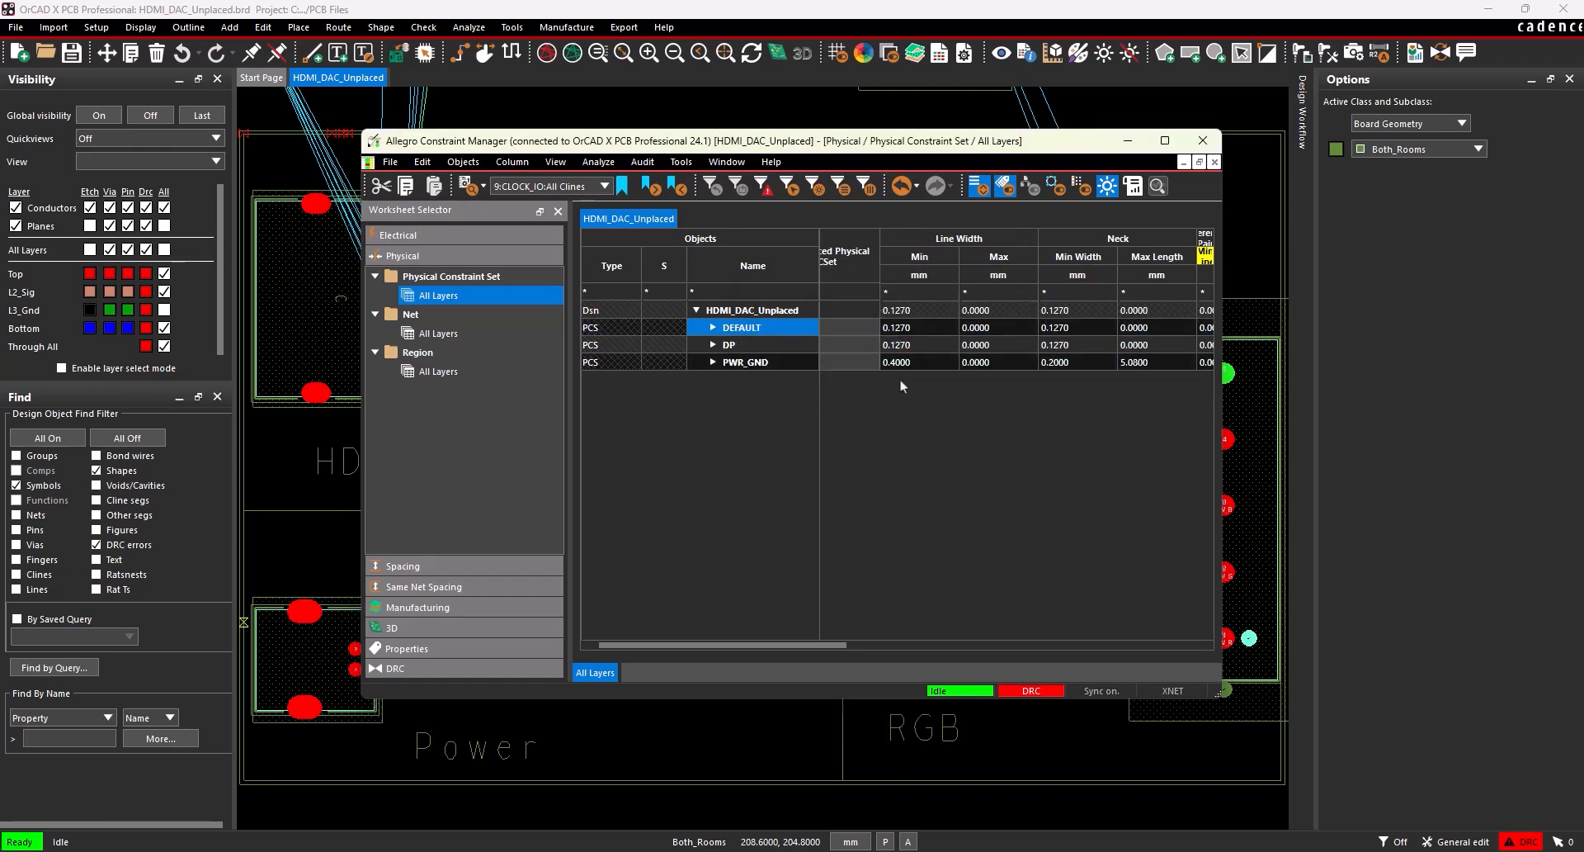
Set the DP constraint set's differential pair minimum line spacing to 0.127 mm and primary gap to 0.2 mm.
left_click_drag(822, 645, 902, 645)
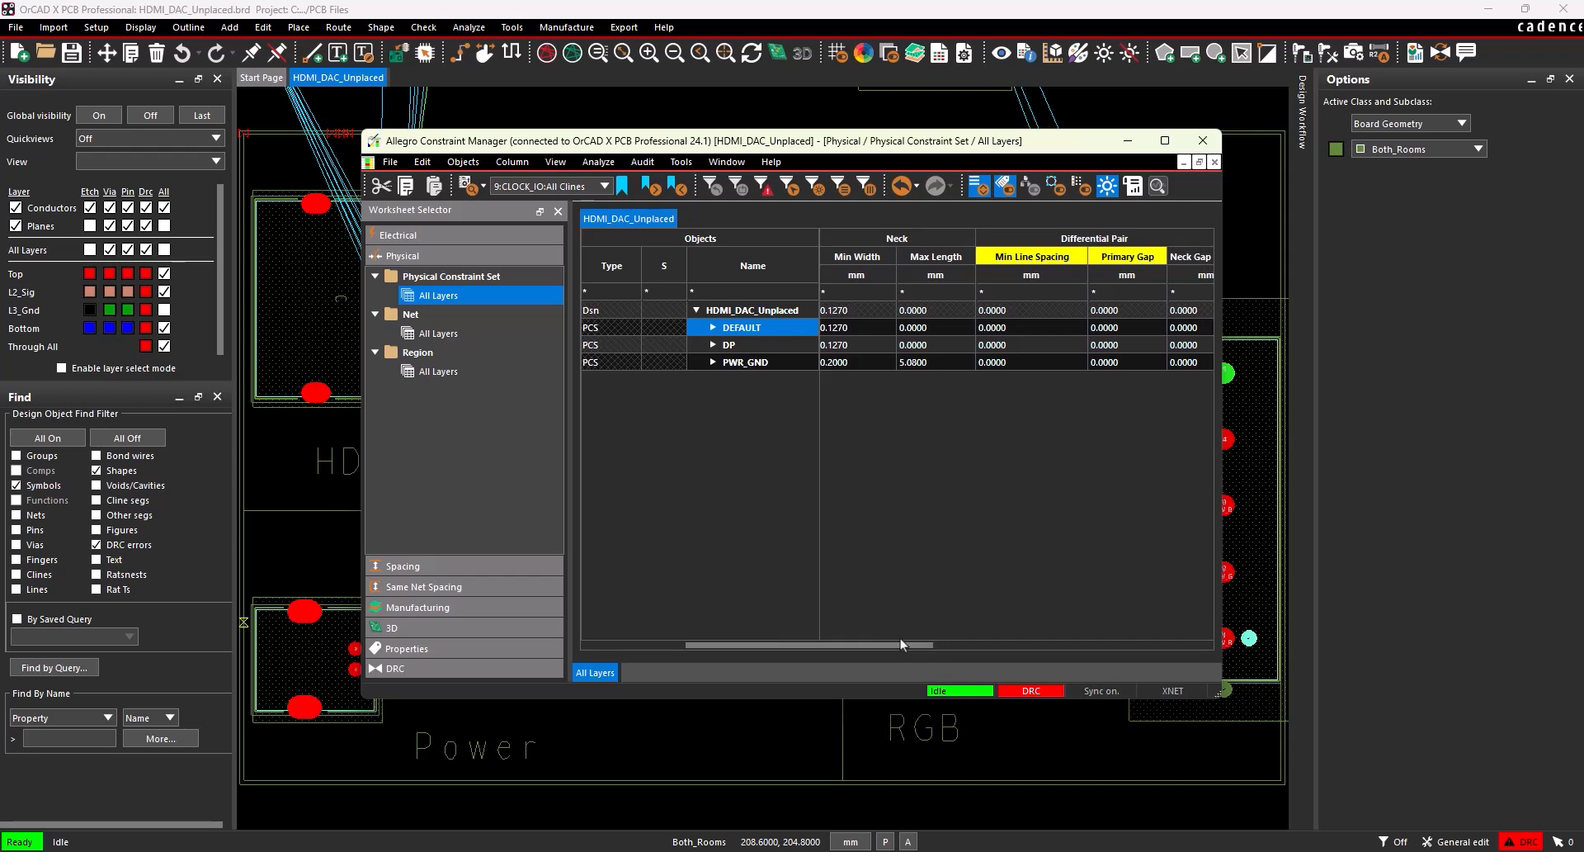
left_click(1026, 343)
type("0.127")
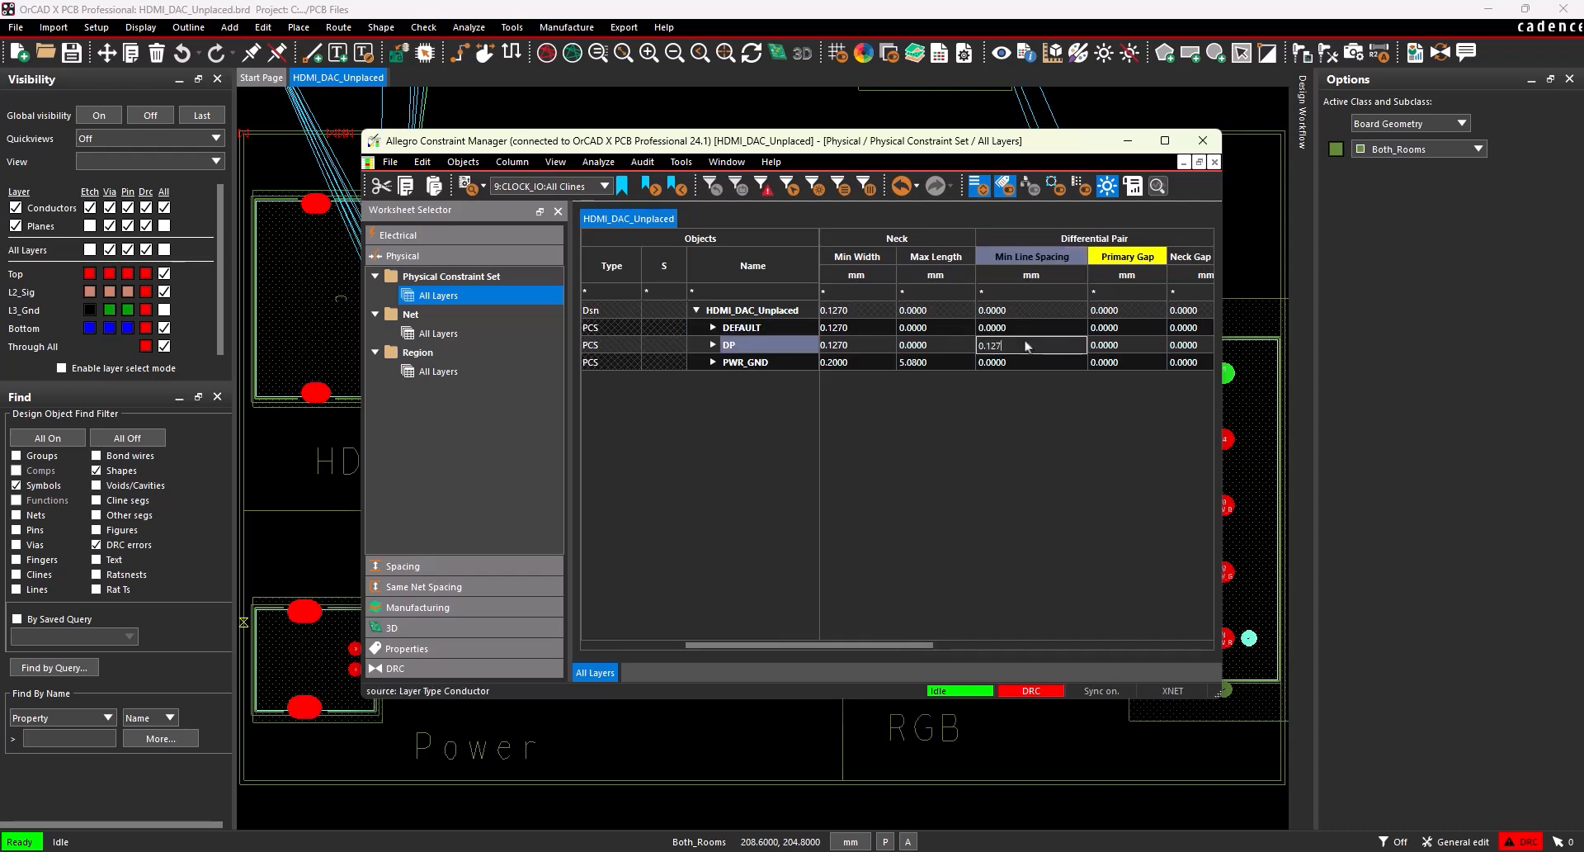
key("Return")
double_click(1108, 345)
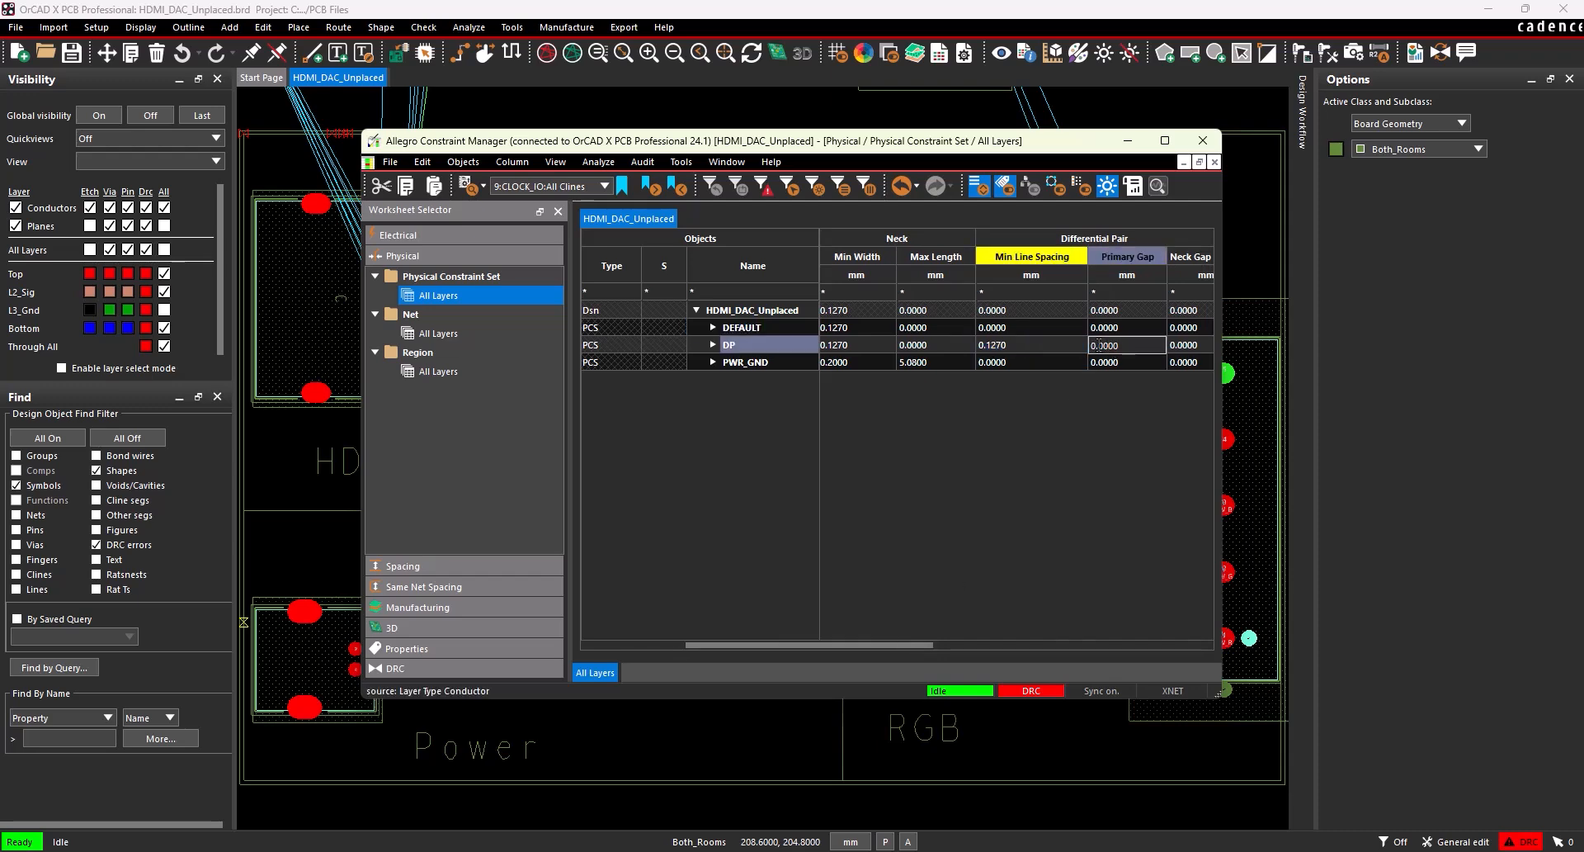
left_click_drag(1098, 345, 1129, 344)
type("2")
key("Return")
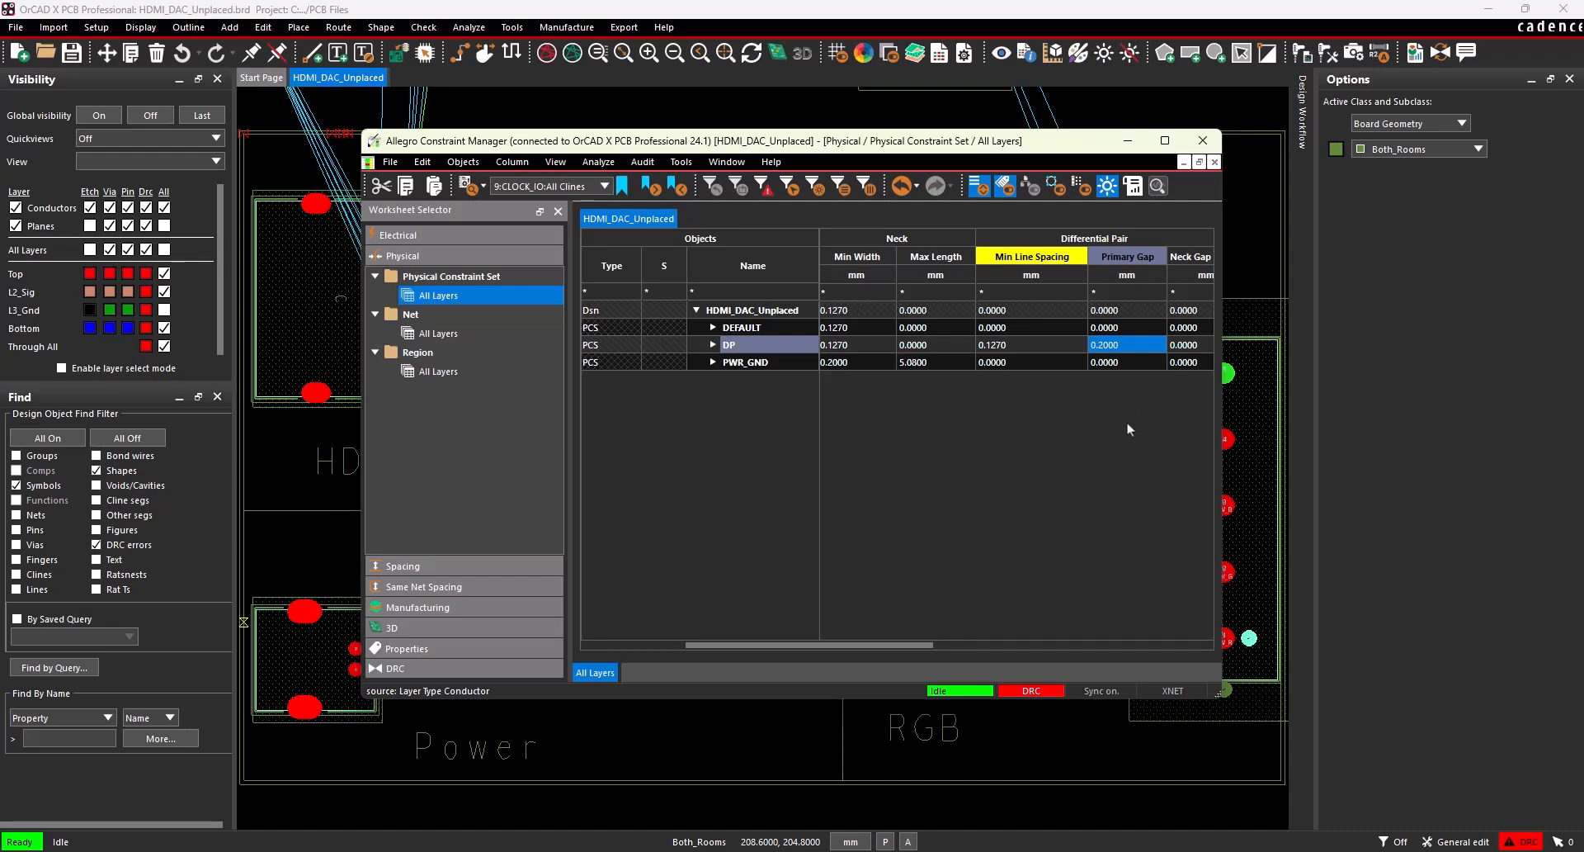
Assign the DP physical constraint set to differential pairs TXC, TX0, TX1 and TX2 in the all-layers net worksheet.
left_click(475, 339)
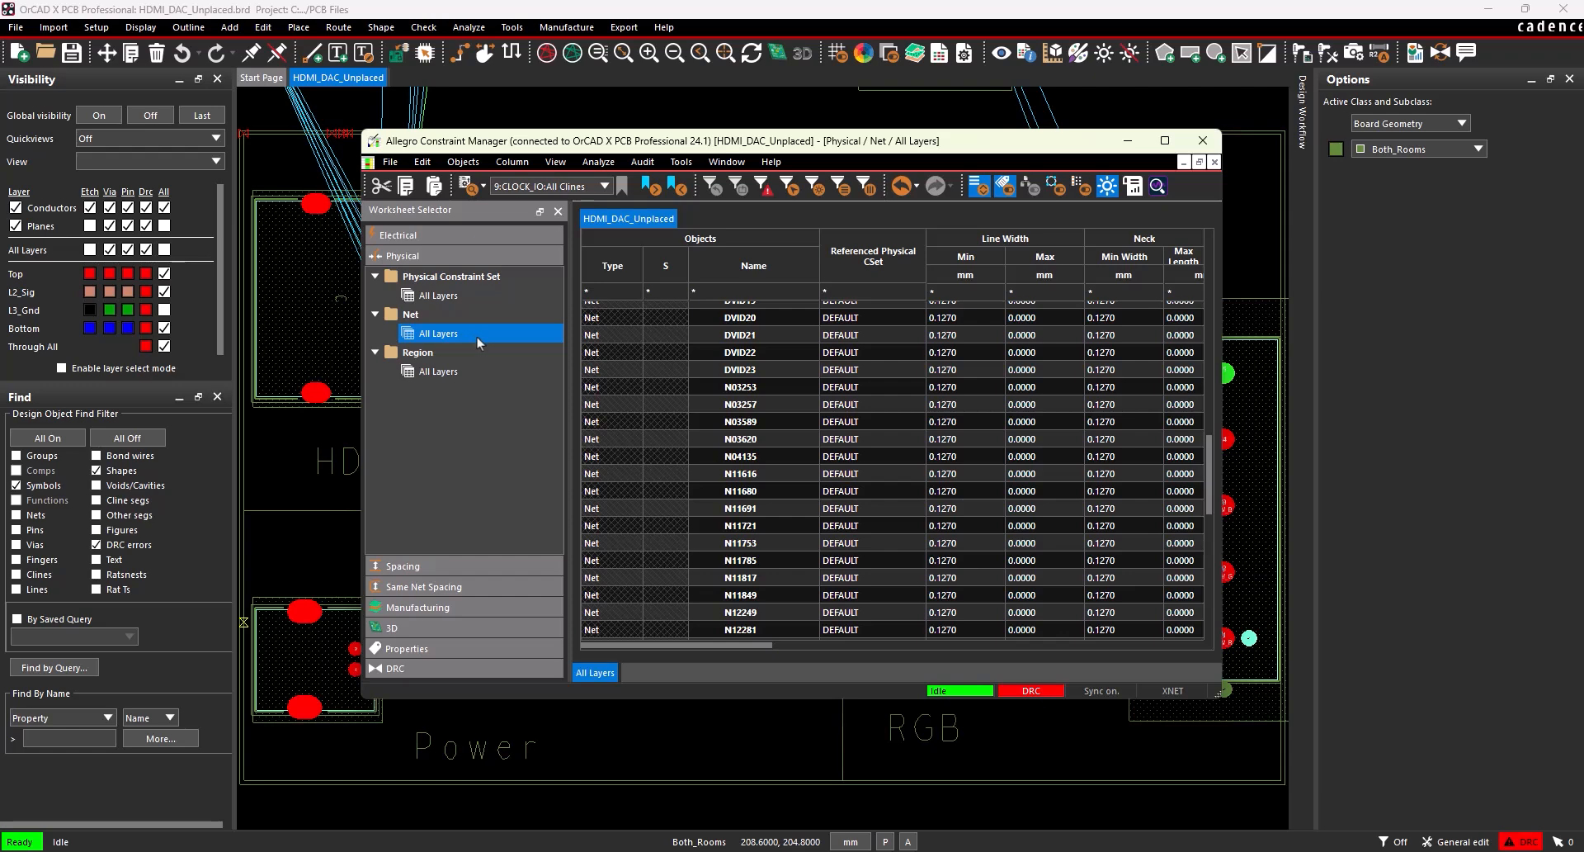
scroll(769, 520, "up", 15)
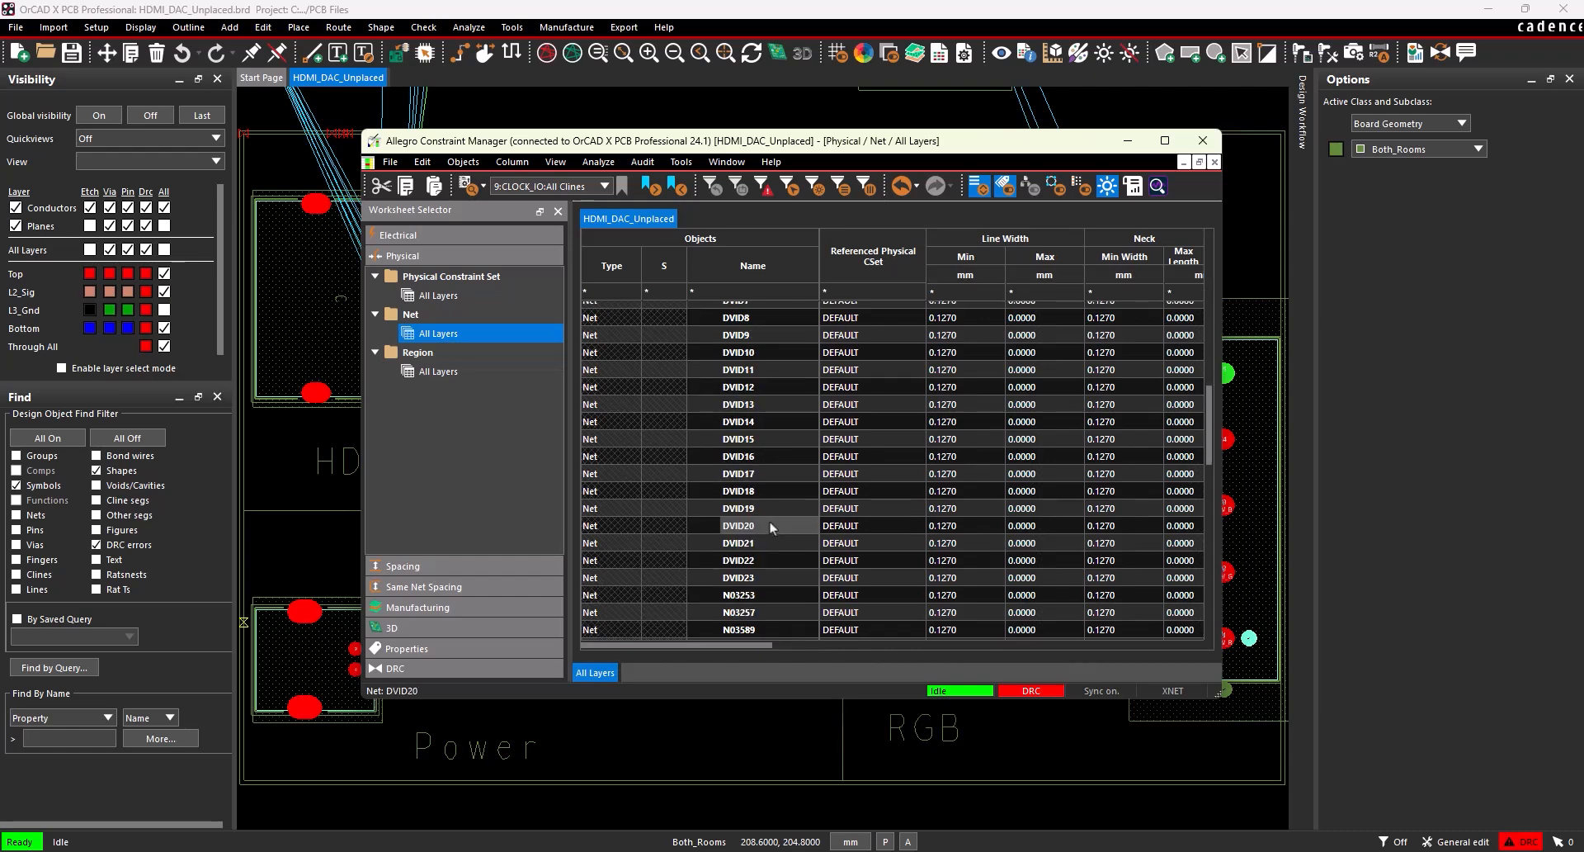
scroll(769, 528, "up", 1)
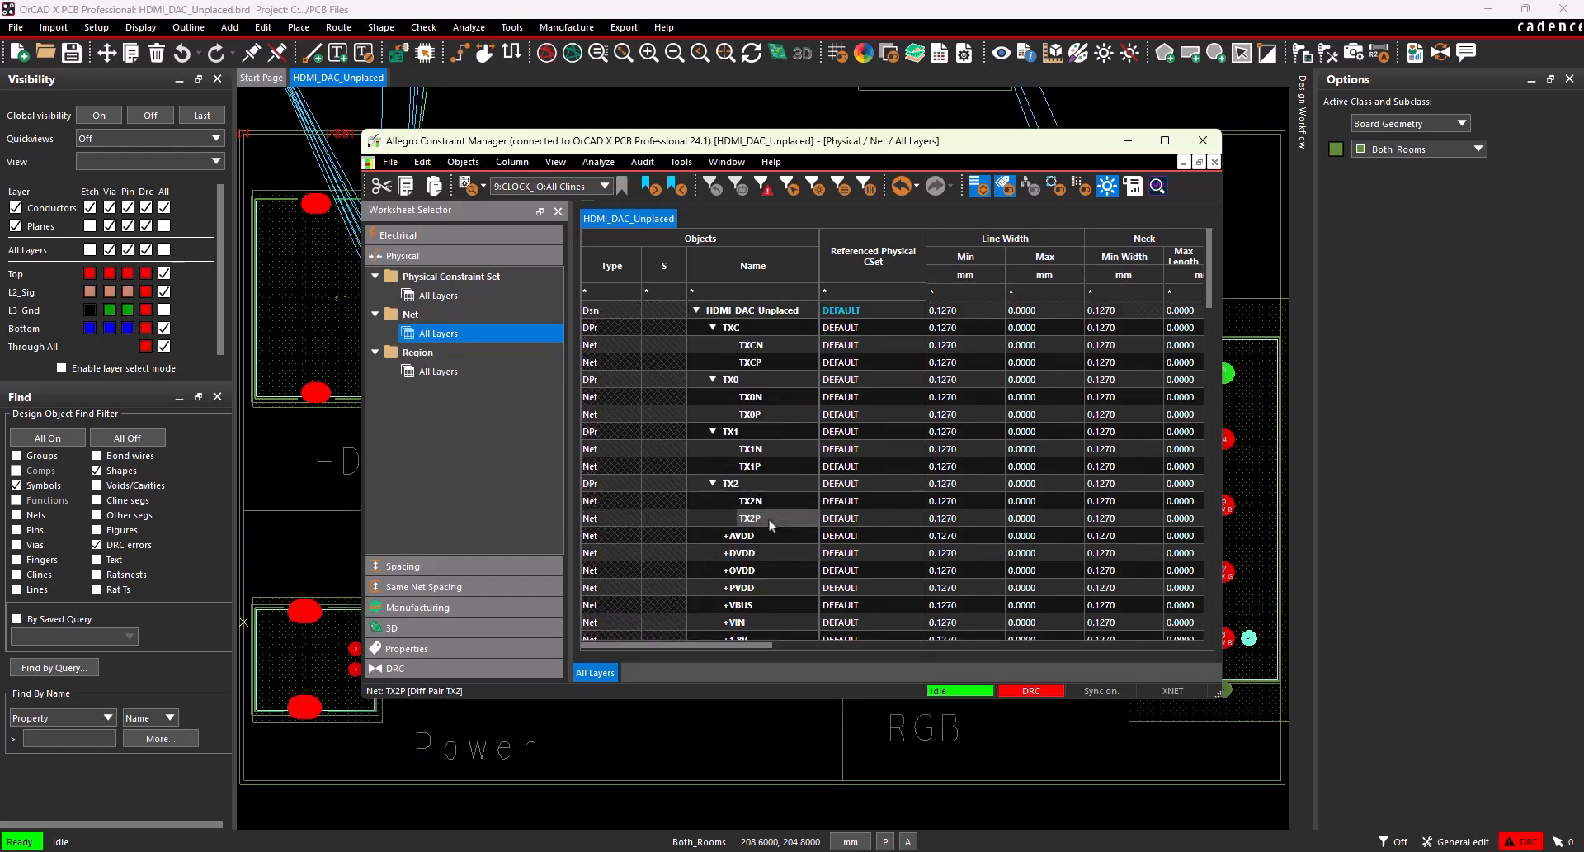
left_click_drag(873, 327, 842, 490)
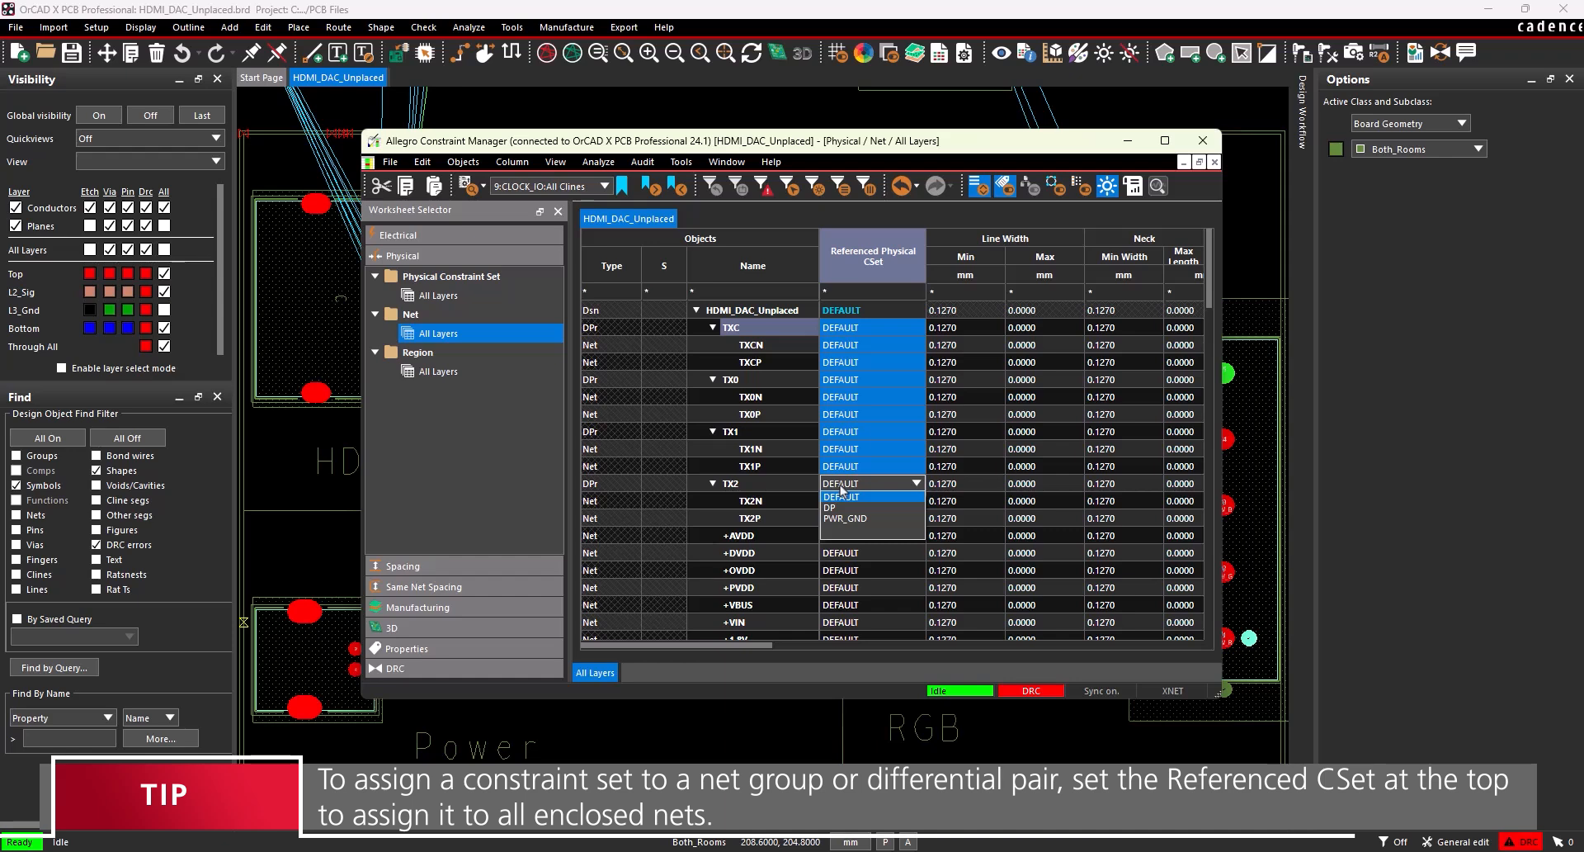
left_click(838, 506)
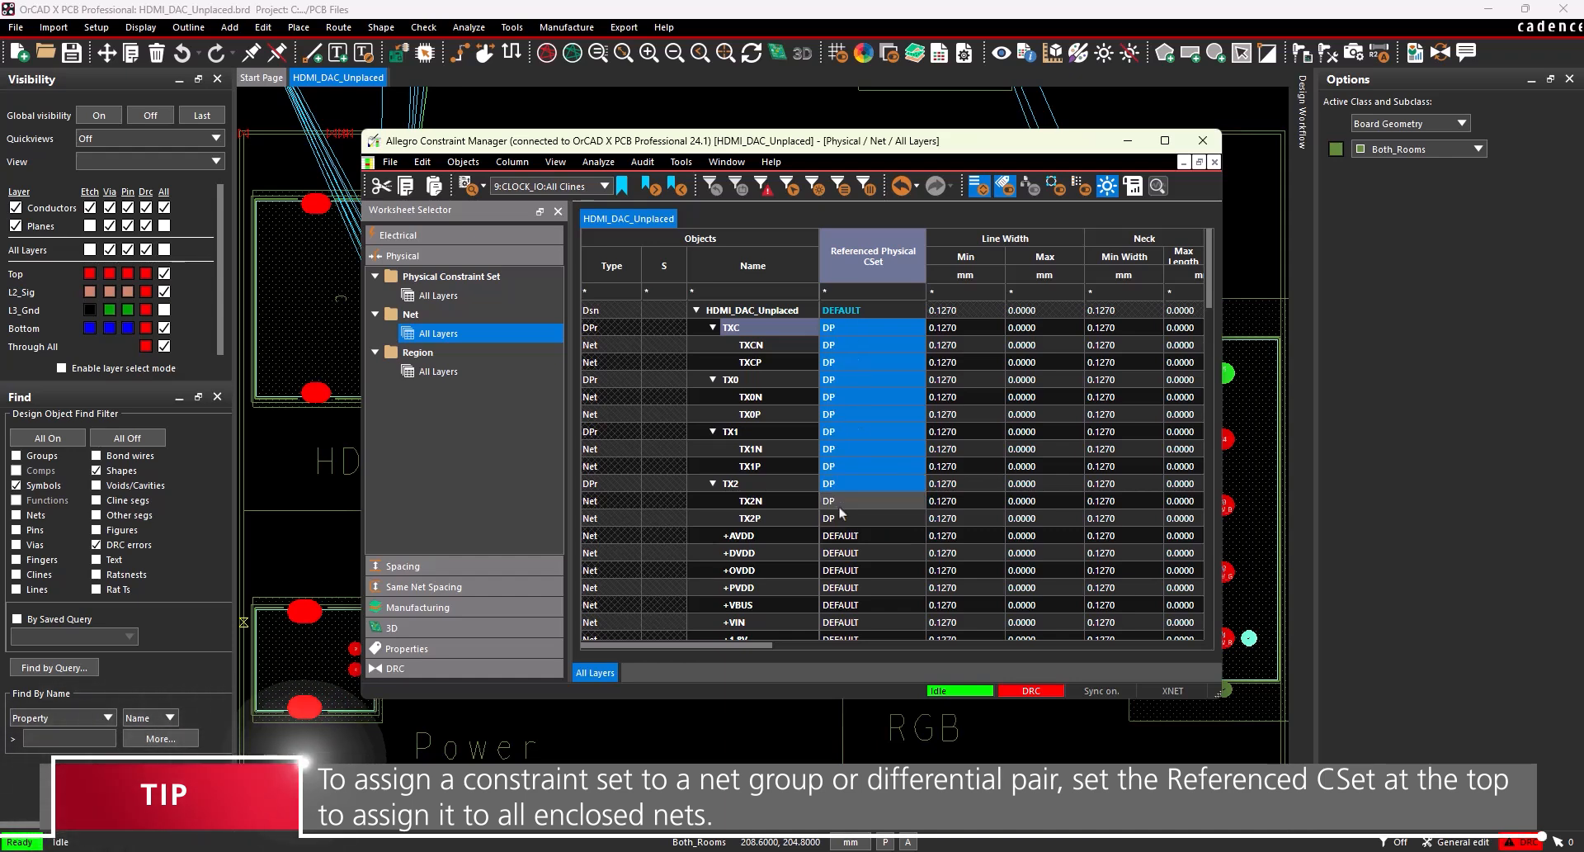
Assign the PWR_GND physical constraint set to the power nets from +AVDD through -5V.
scroll(838, 505, "down", 2)
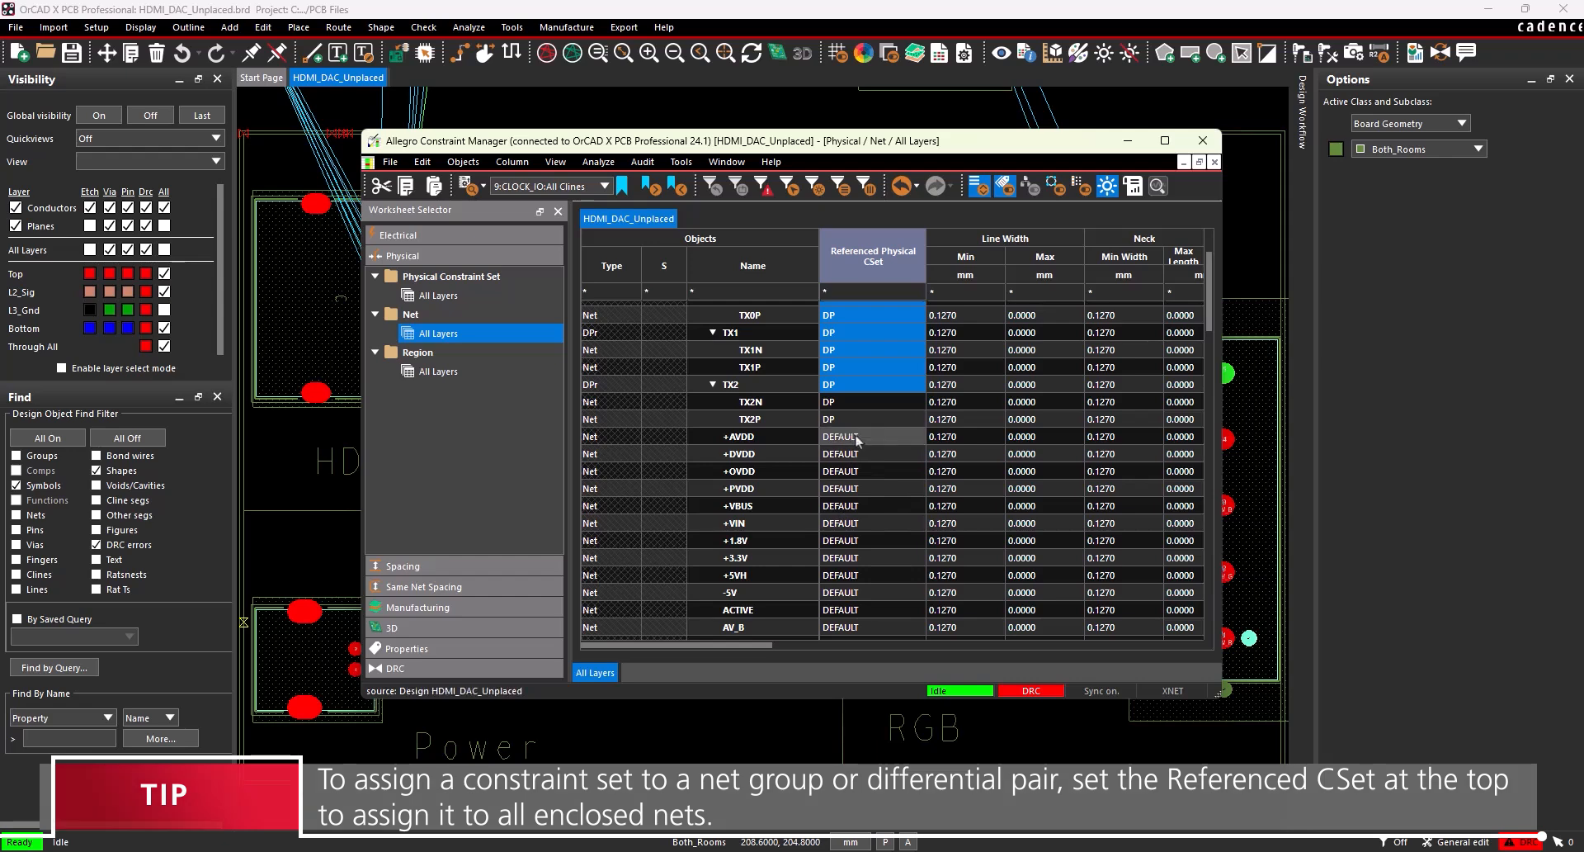
left_click_drag(840, 436, 842, 593)
left_click(842, 593)
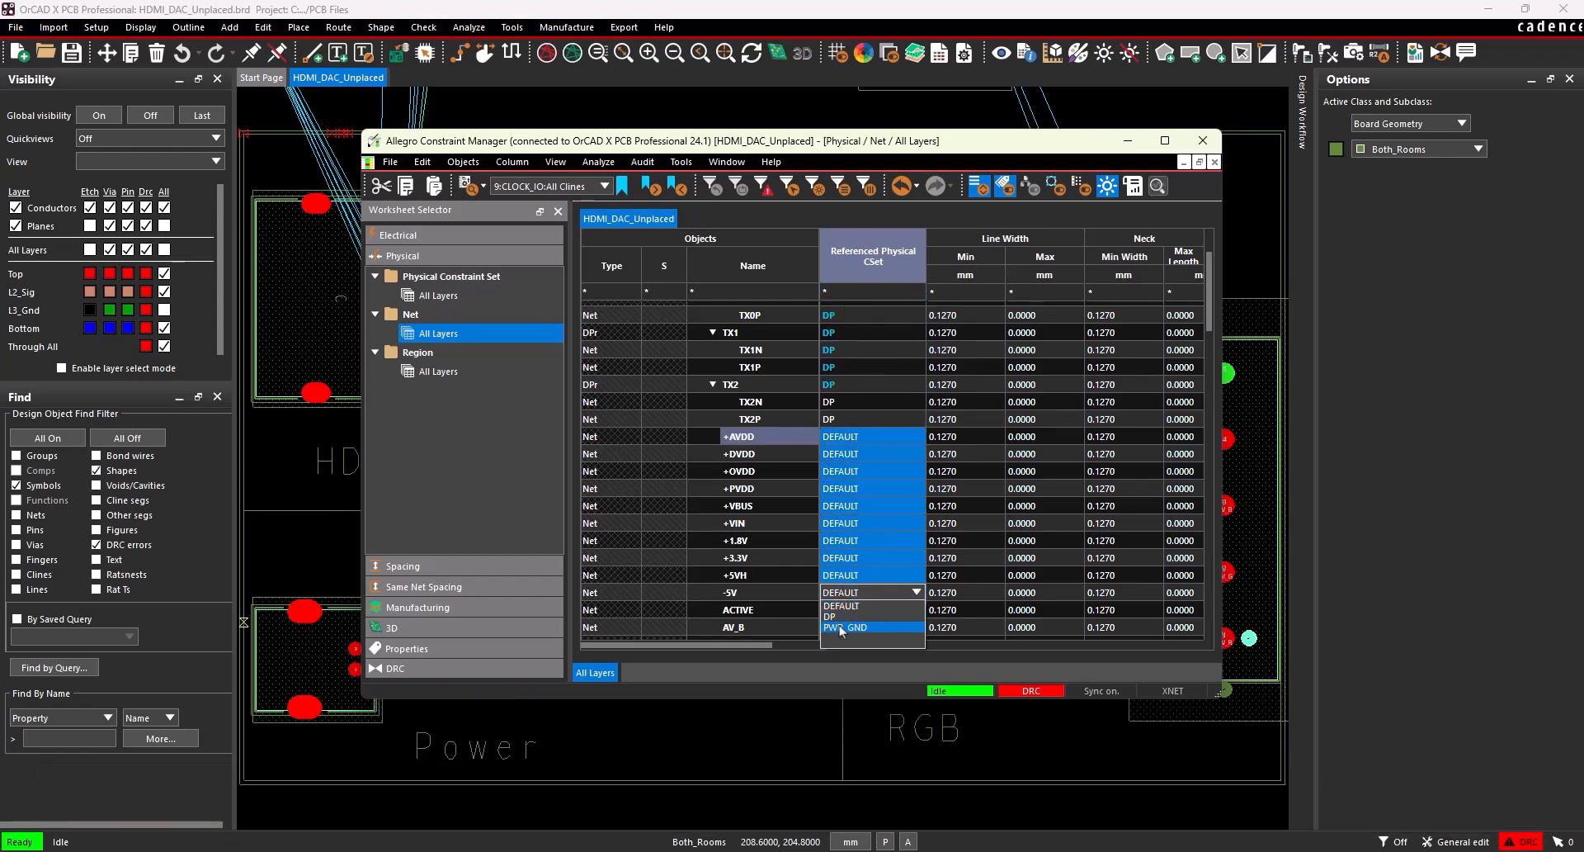
left_click(840, 629)
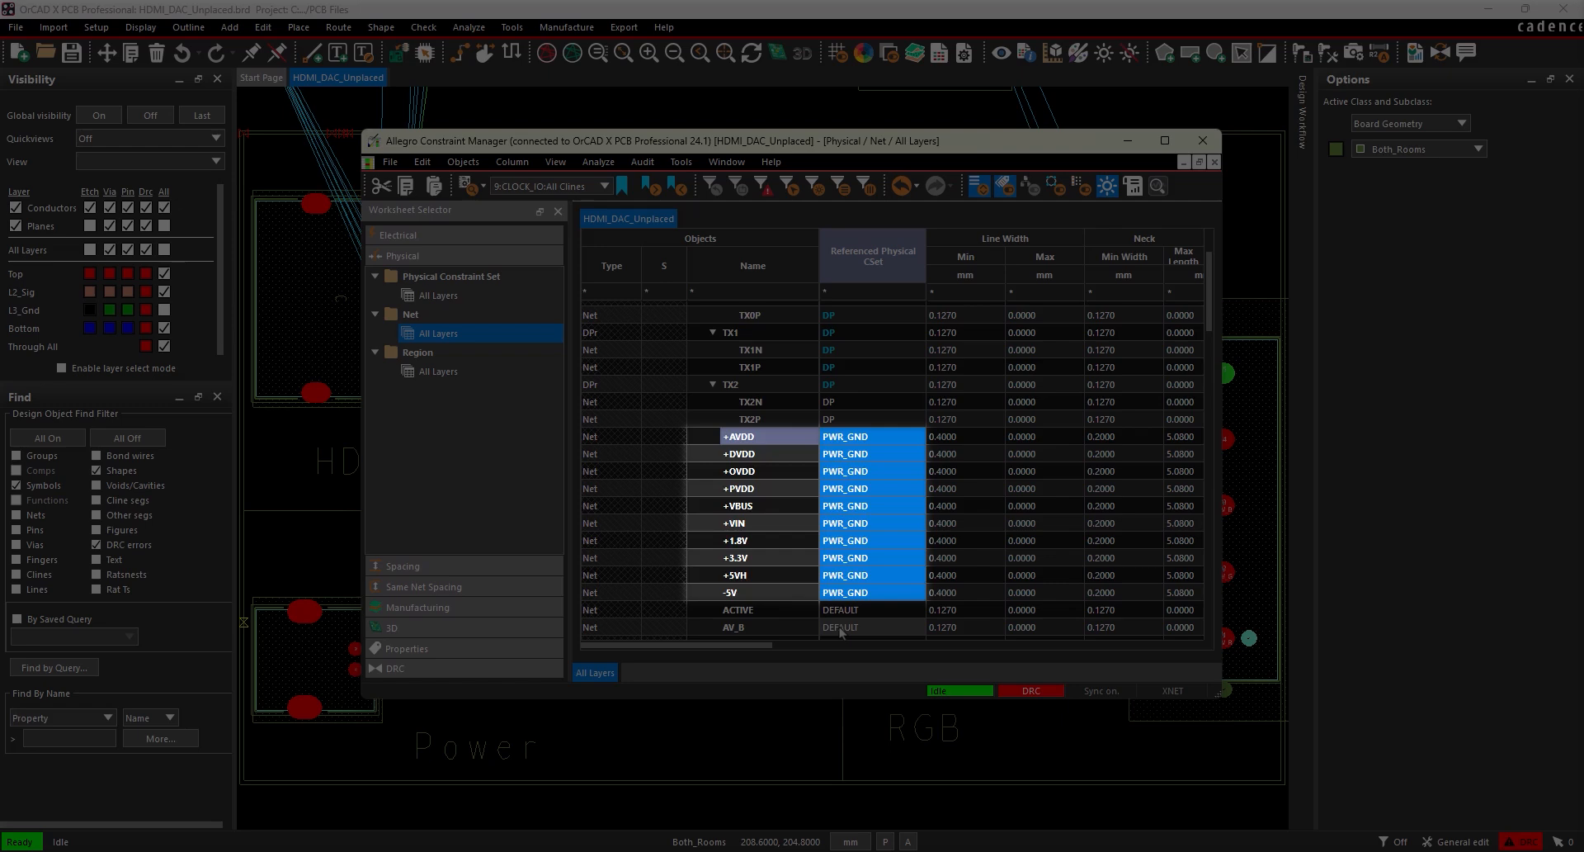
scroll(840, 632, "down", 15)
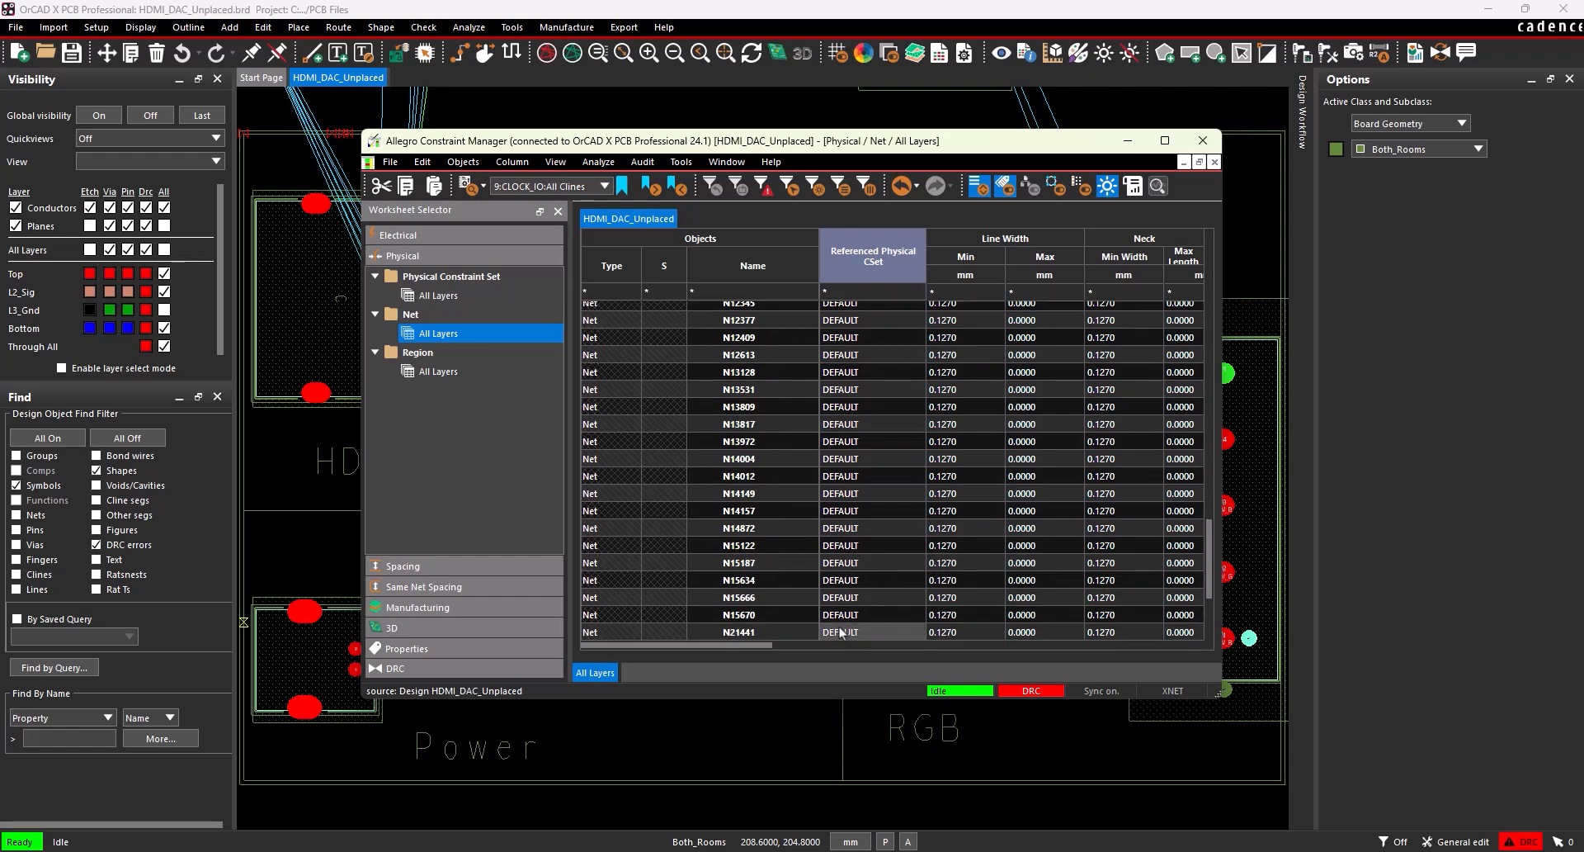
Assign the PWR_GND physical constraint set to ground net 0.
left_click(843, 634)
left_click(850, 670)
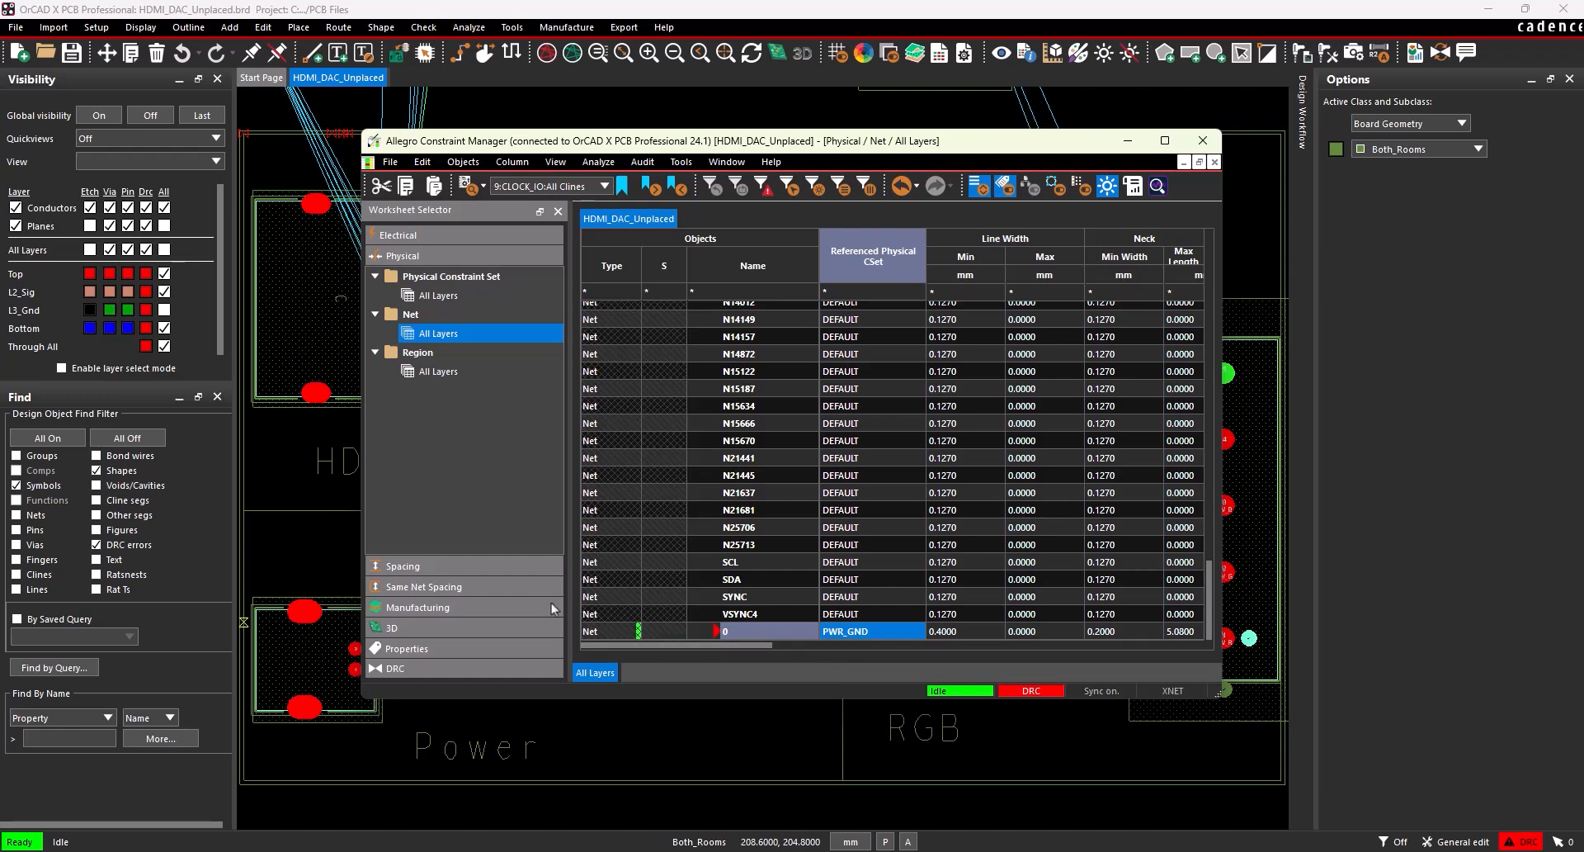
Set the shape-to-shape spacing of the DEFAULT spacing constraint set to 0.254 mm for all layers.
left_click(490, 568)
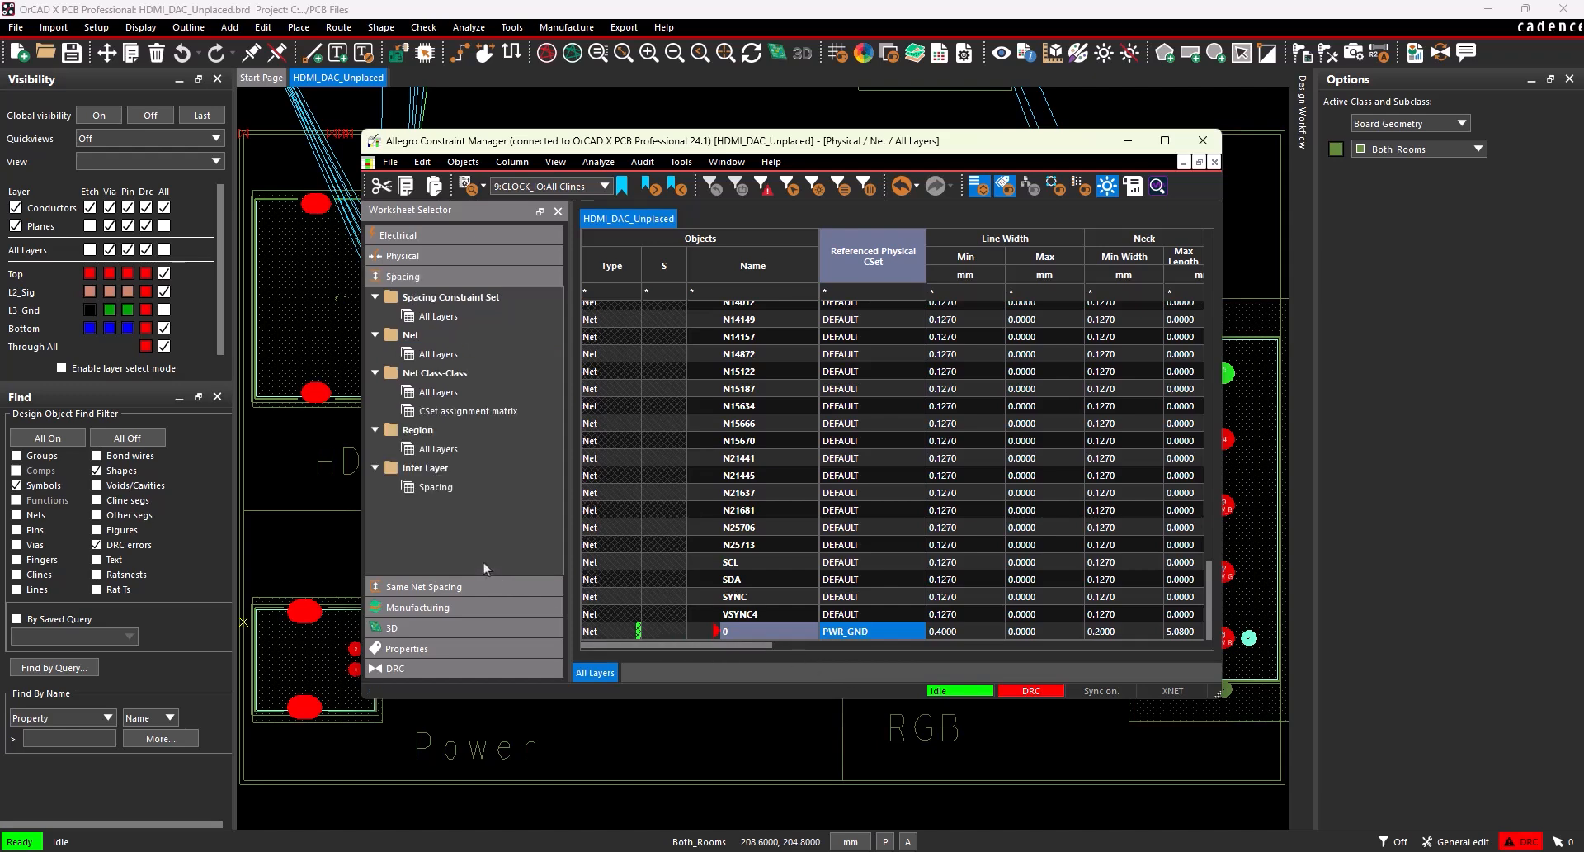
left_click(453, 320)
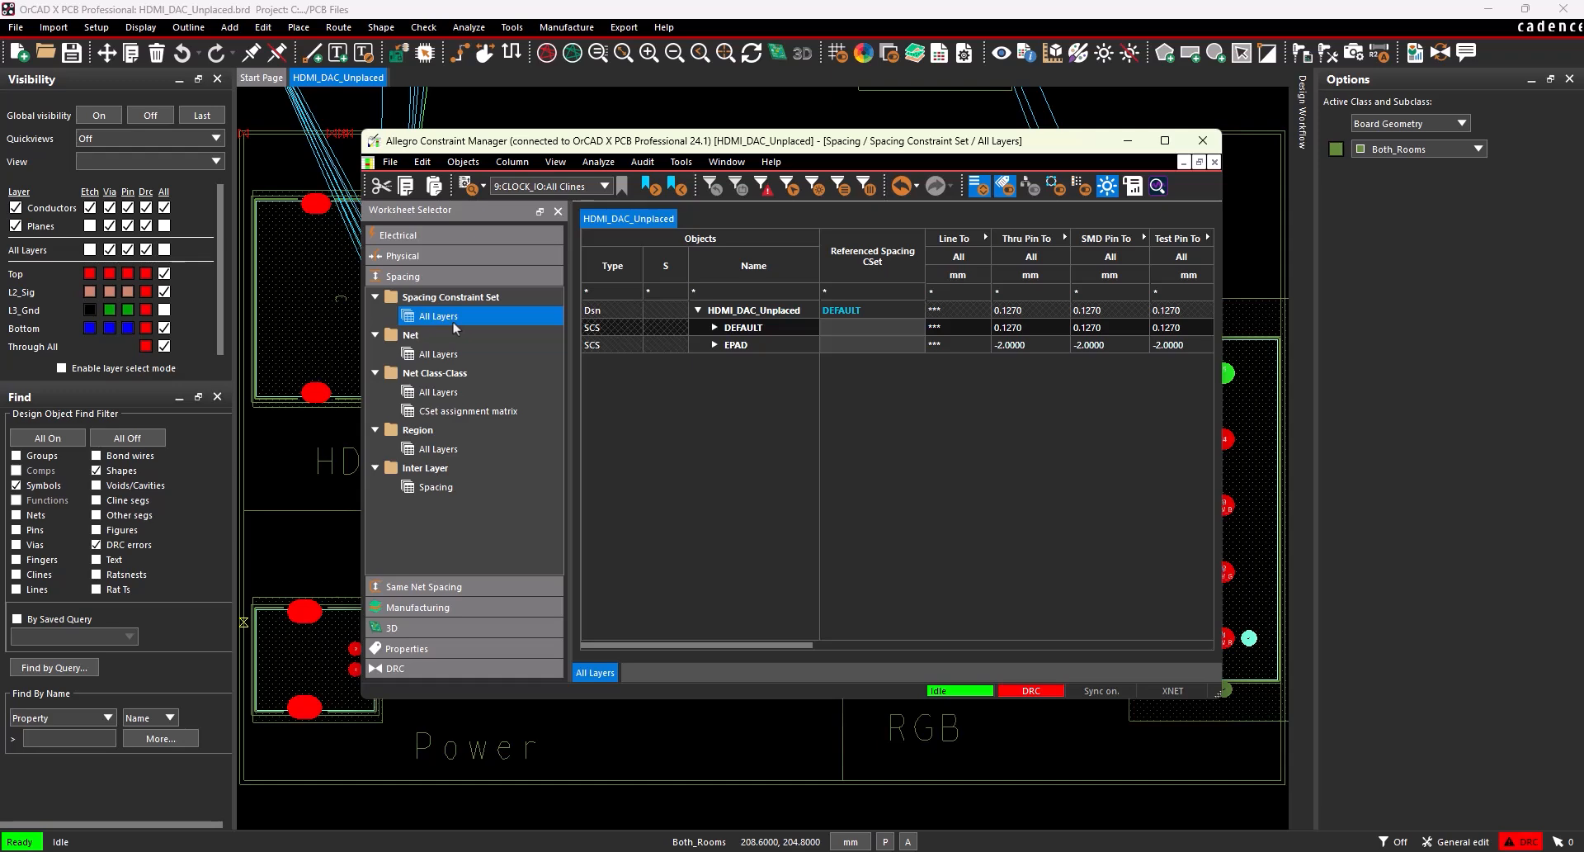
left_click_drag(598, 647, 922, 650)
left_click(1055, 329)
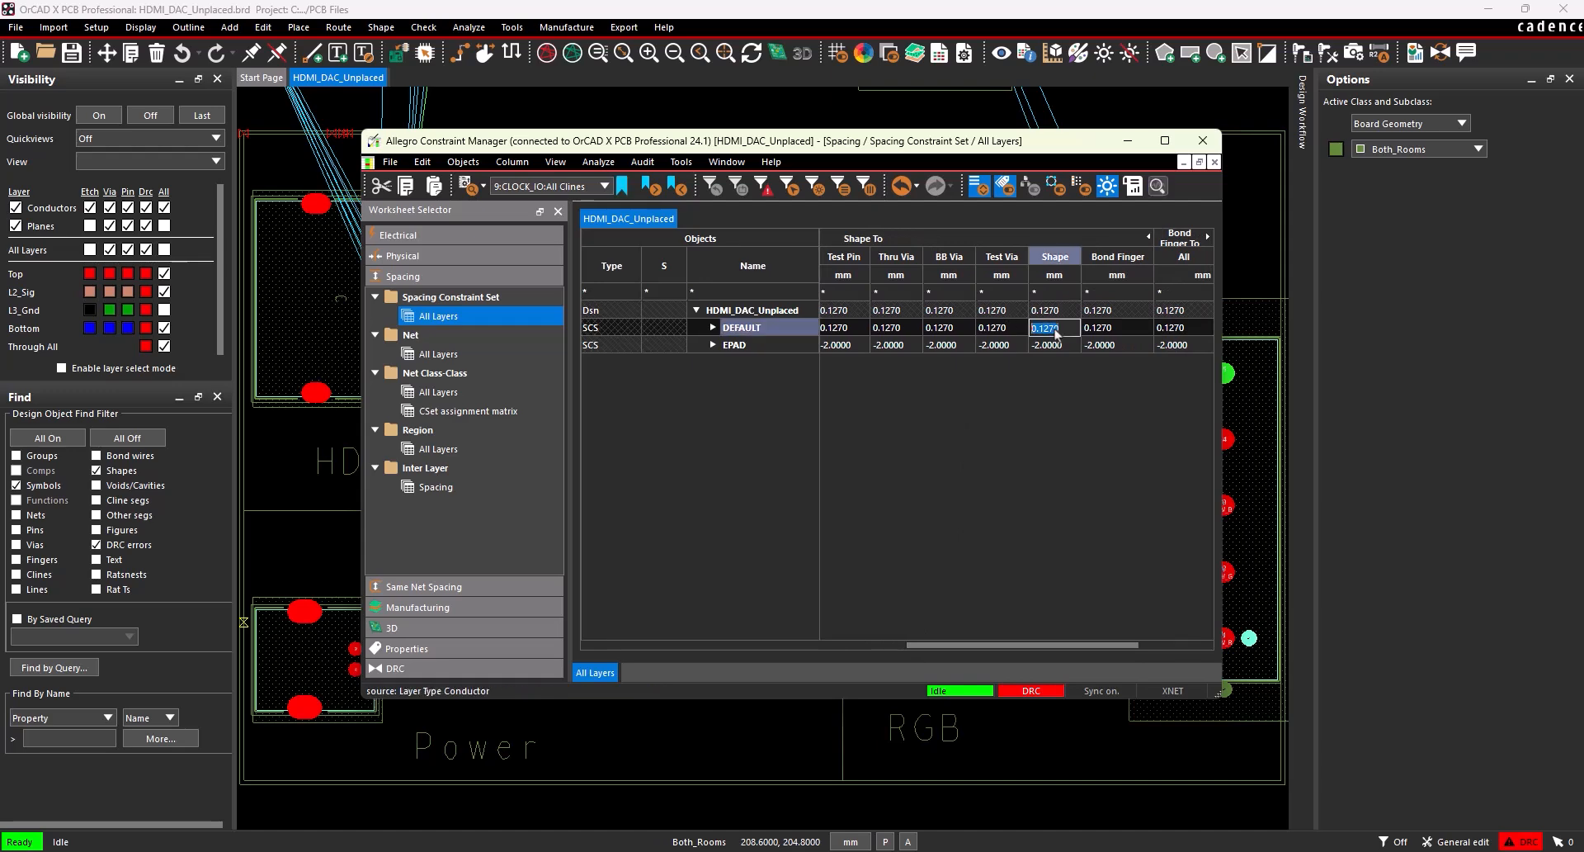
type("0.254")
key("Return")
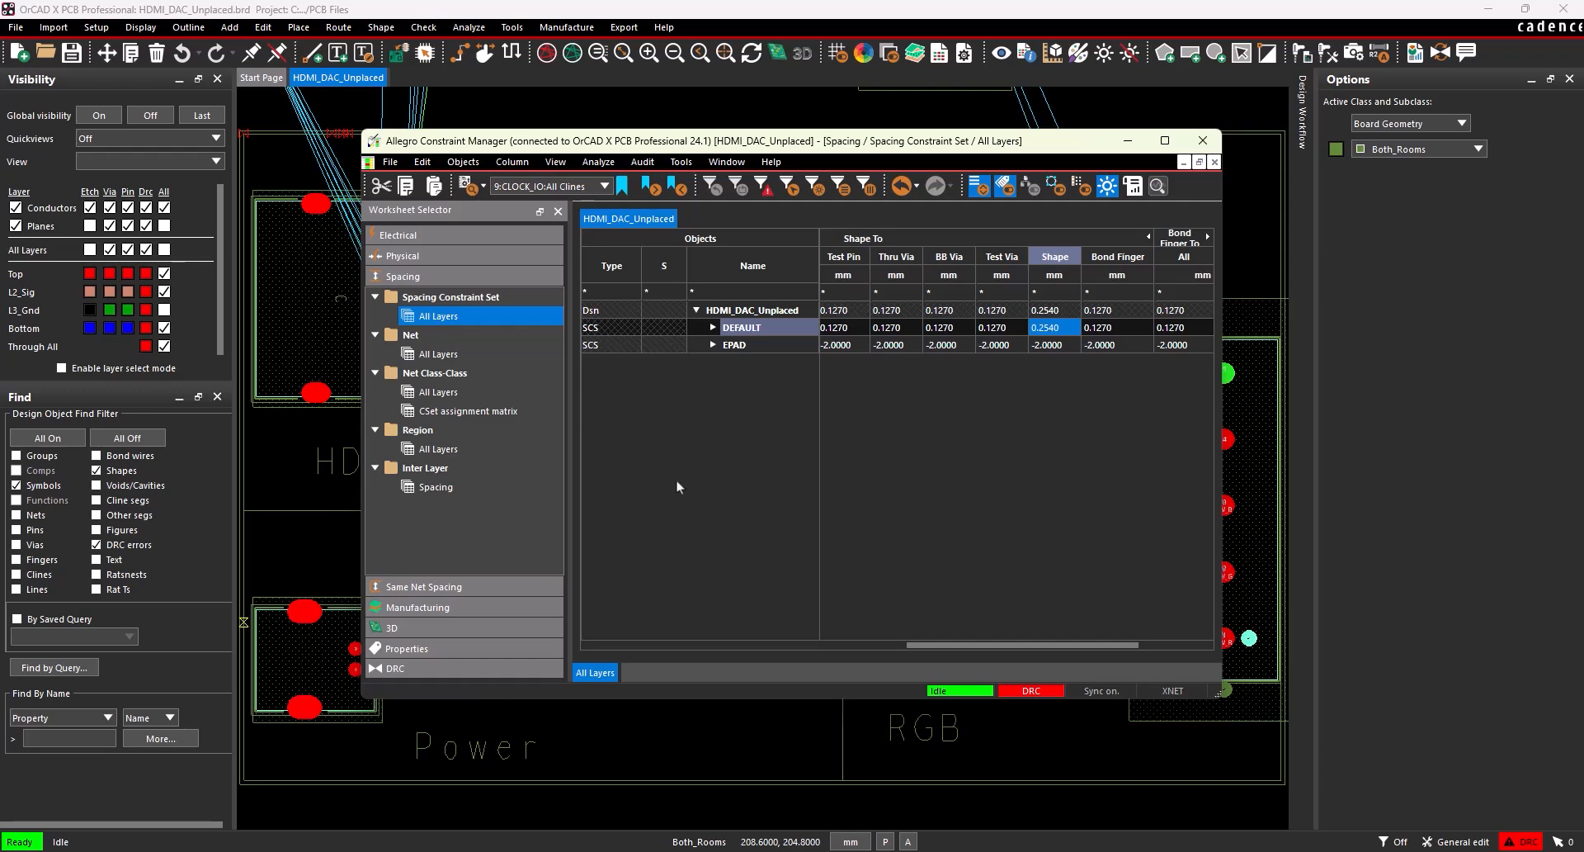
In the general net properties, set the voltage of +AVDD, +OVDD and +PVDD to 3.3 V and of +DVDD to 1.8 V.
left_click(417, 649)
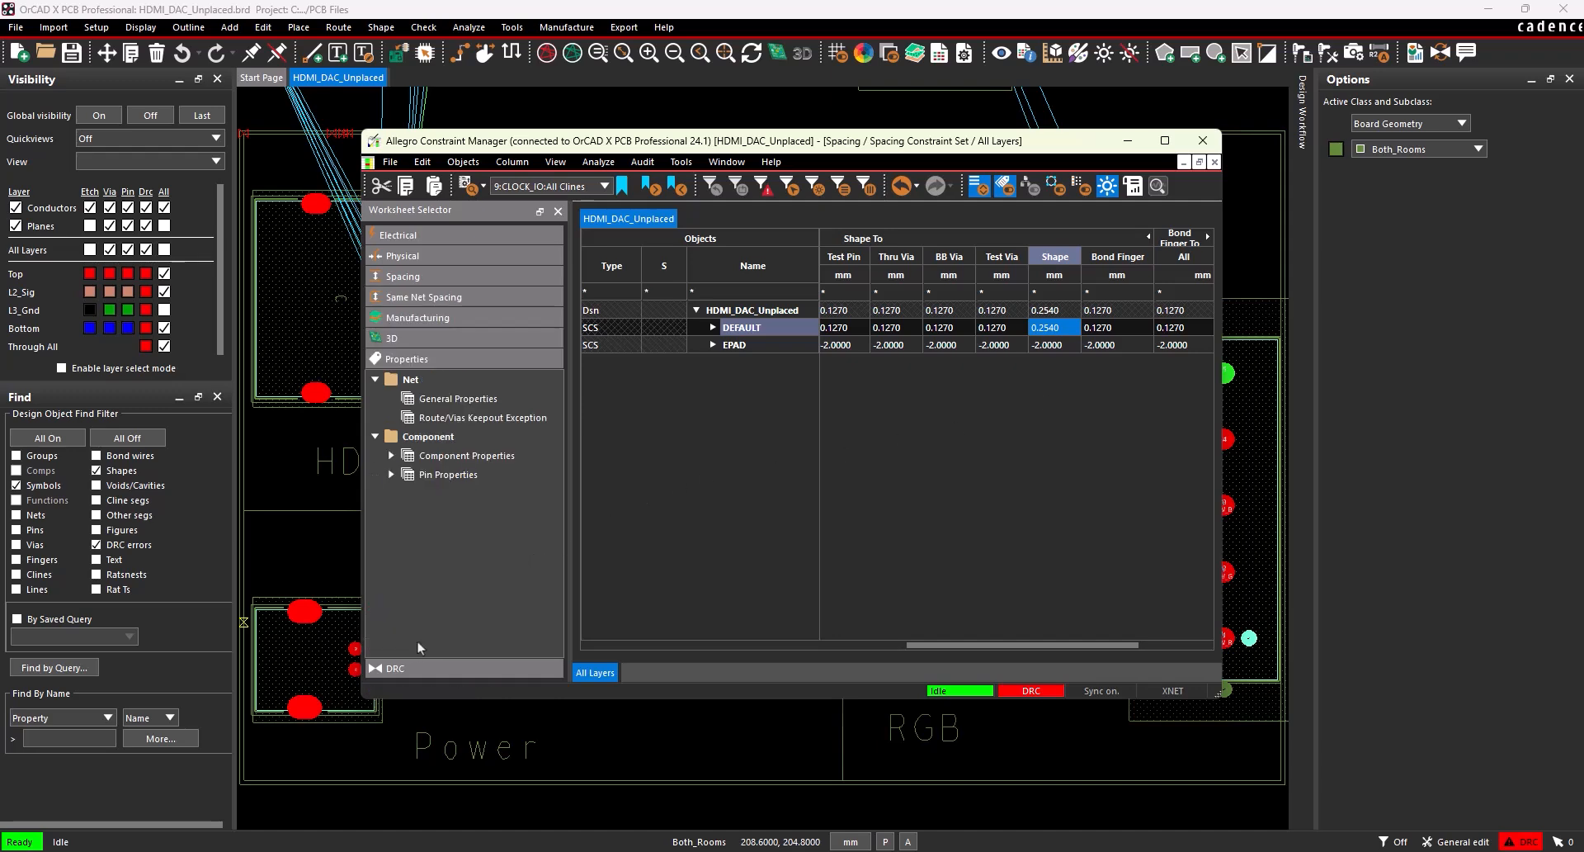
left_click(464, 399)
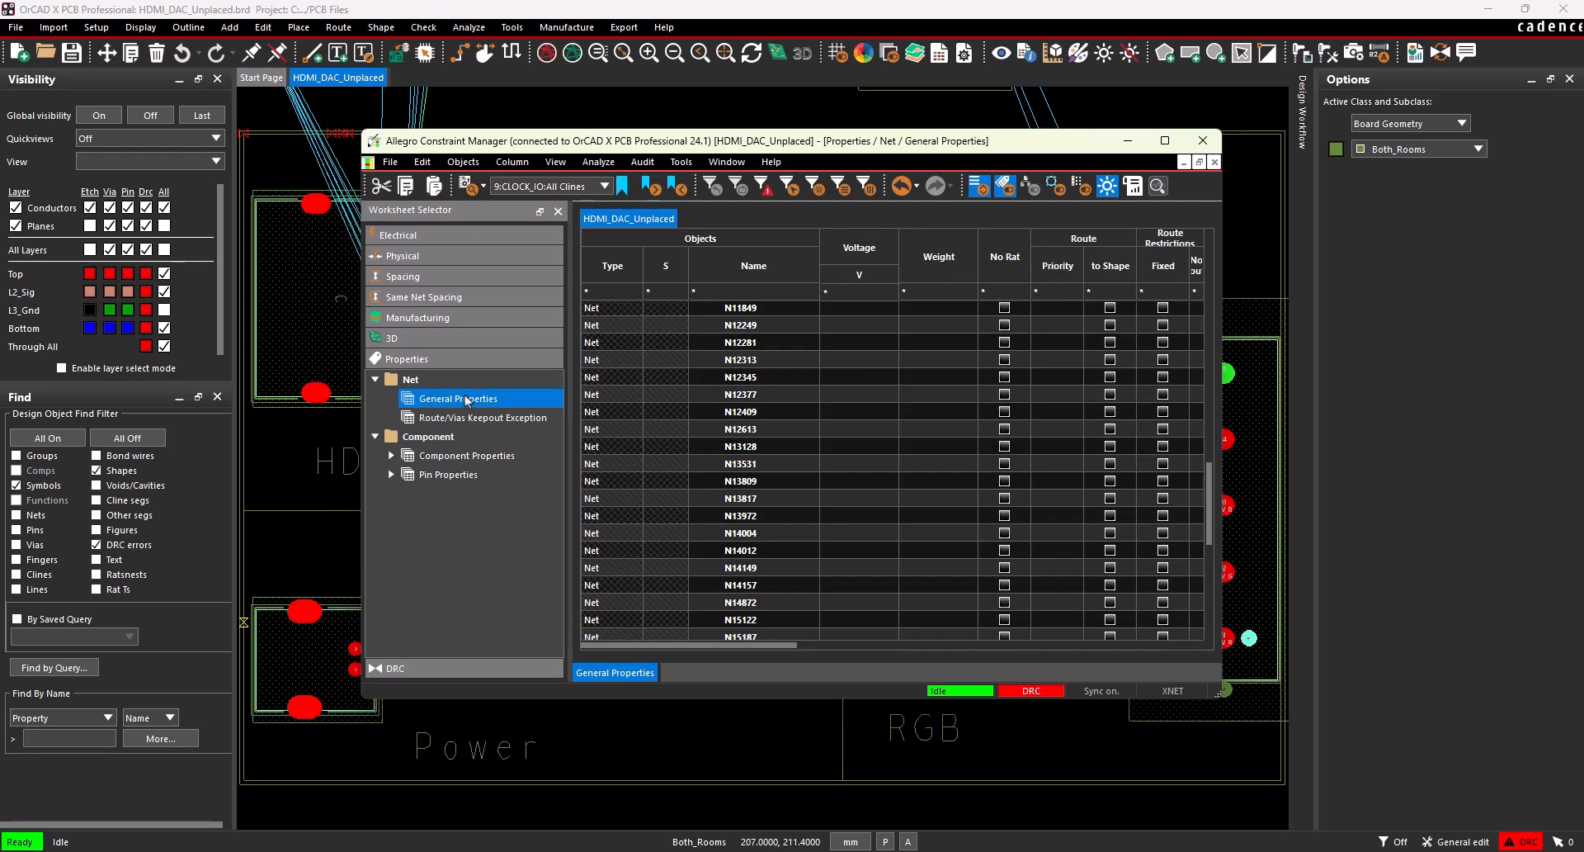
scroll(670, 415, "up", 15)
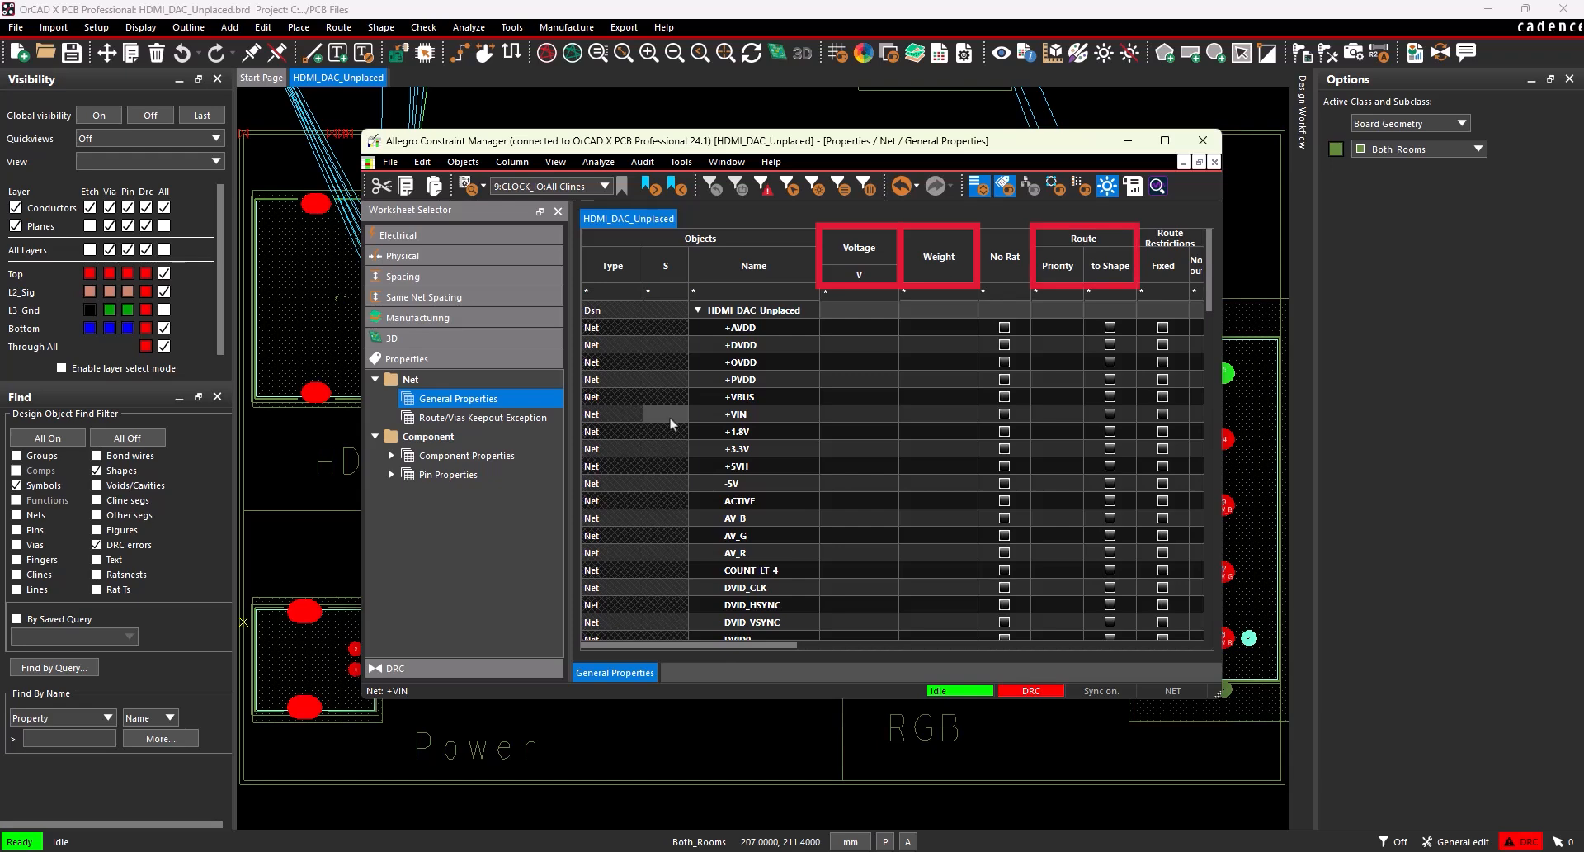
left_click(840, 328)
type("3.3")
key("Return")
type("1.8")
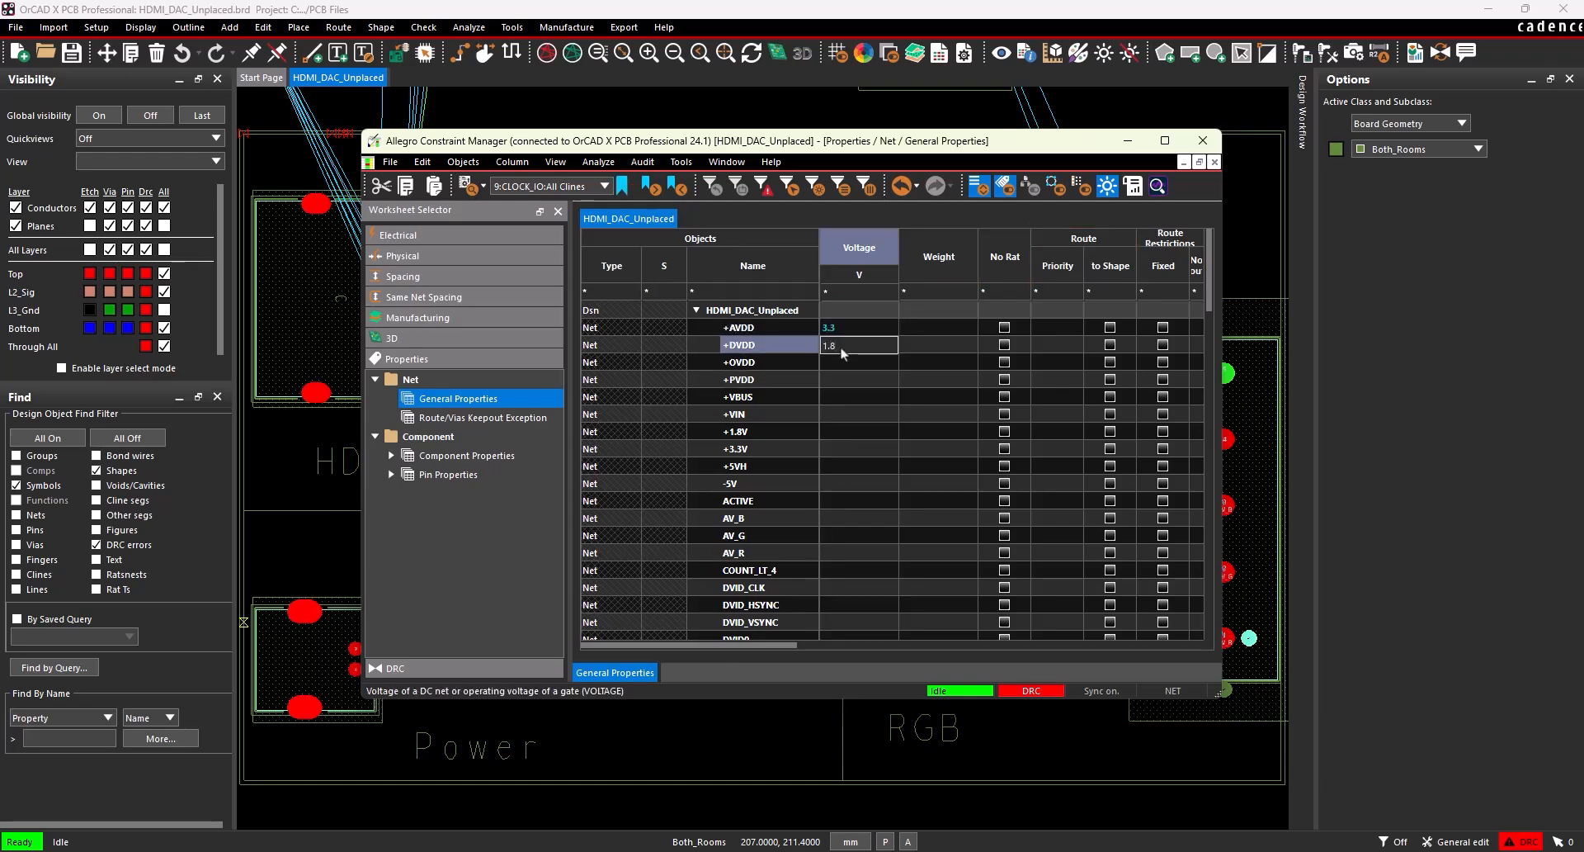
key("Return")
type("3.3")
key("Return")
type("3.3")
Set the voltages of +VBUS, +VIN and +5VH to 5 V, +1.8V to 1.8 V, +3.3V to 3.3 V and -5V to -5 V.
left_click(852, 414)
type("5")
left_click(848, 436)
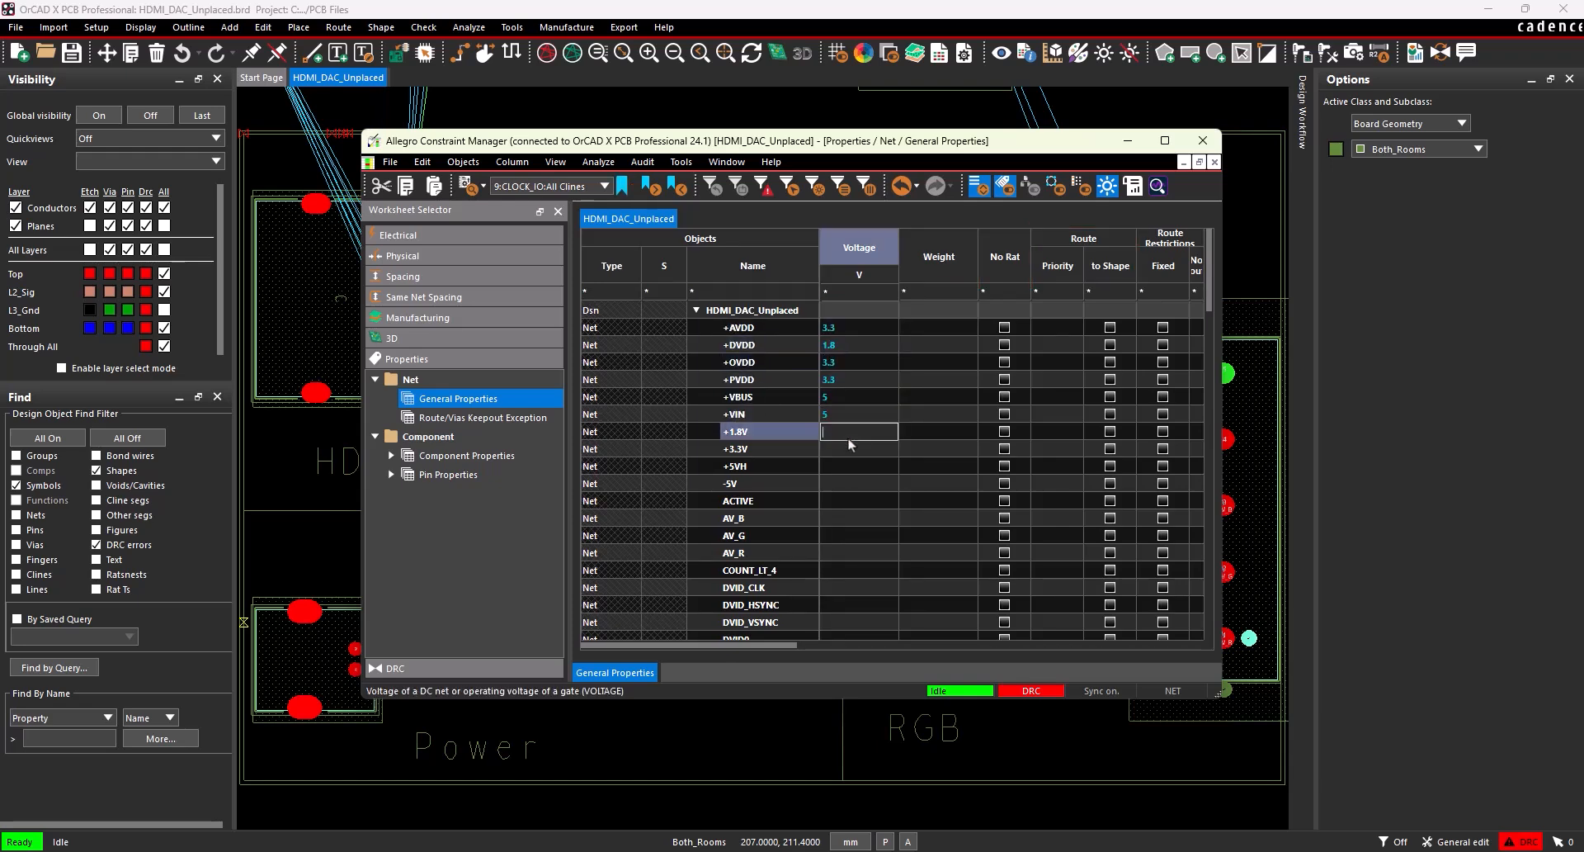
type("1.8")
left_click(861, 453)
type("3.3")
left_click(867, 469)
type("5")
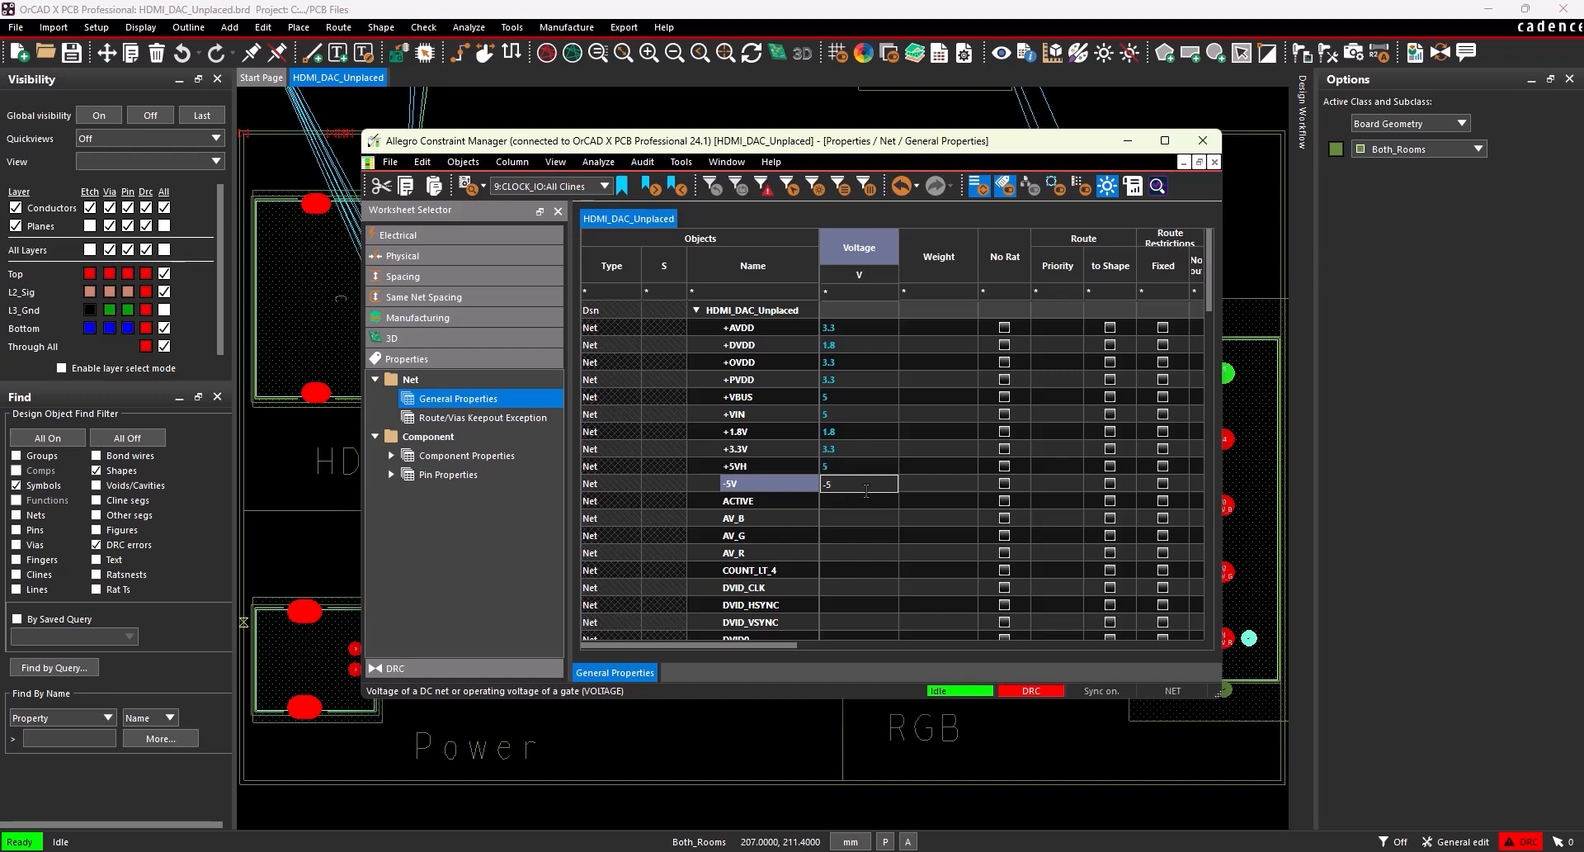
left_click(808, 487)
Set the voltage of ground net 0 to 0 V and close the Constraint Manager.
scroll(804, 488, "down", 20)
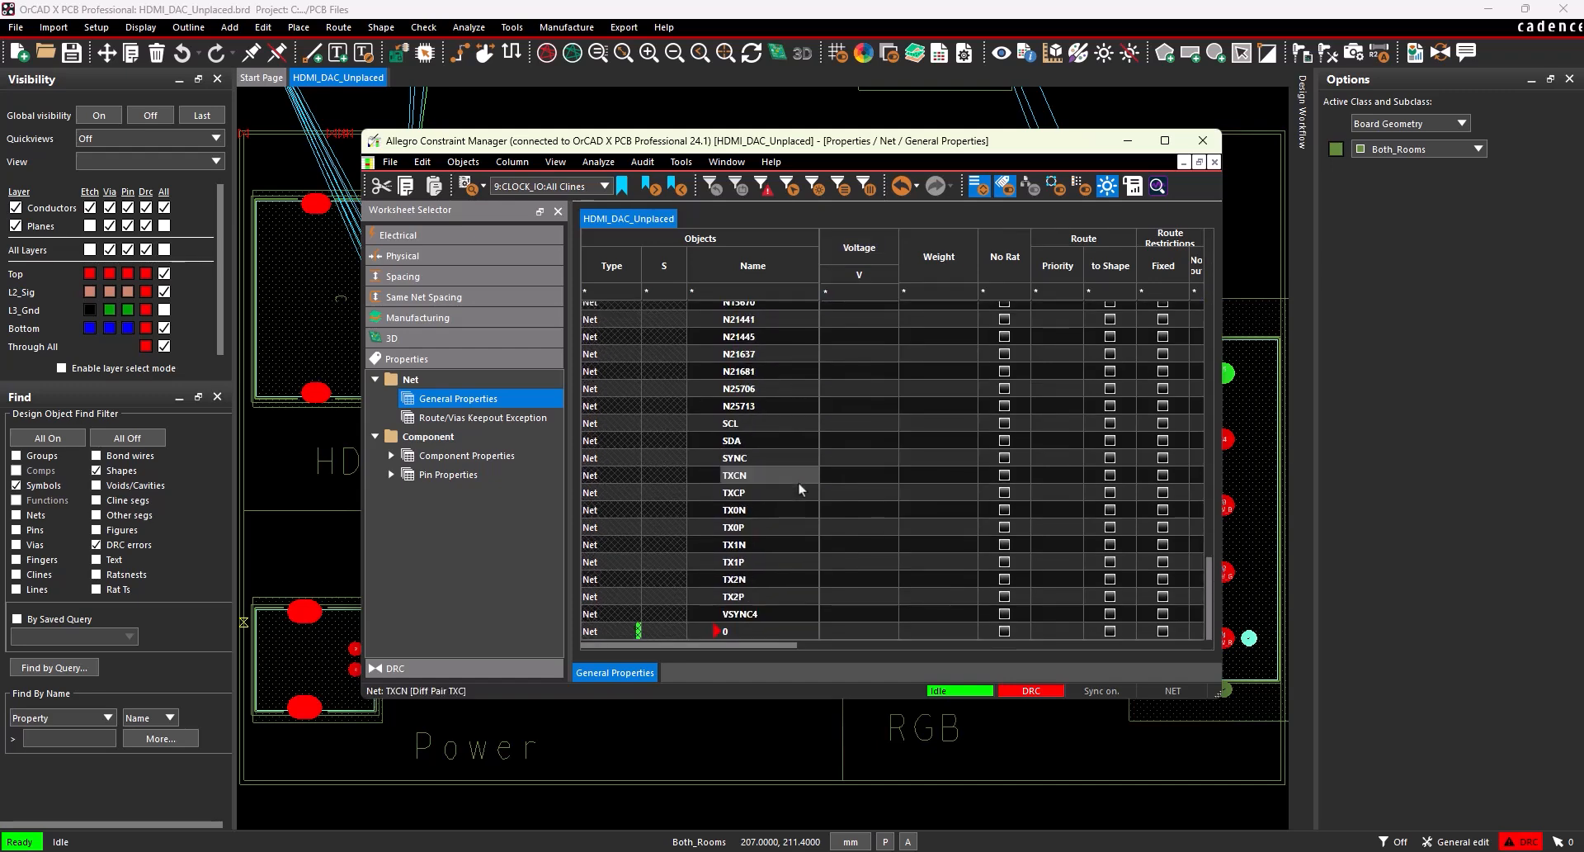
left_click(853, 629)
type("0")
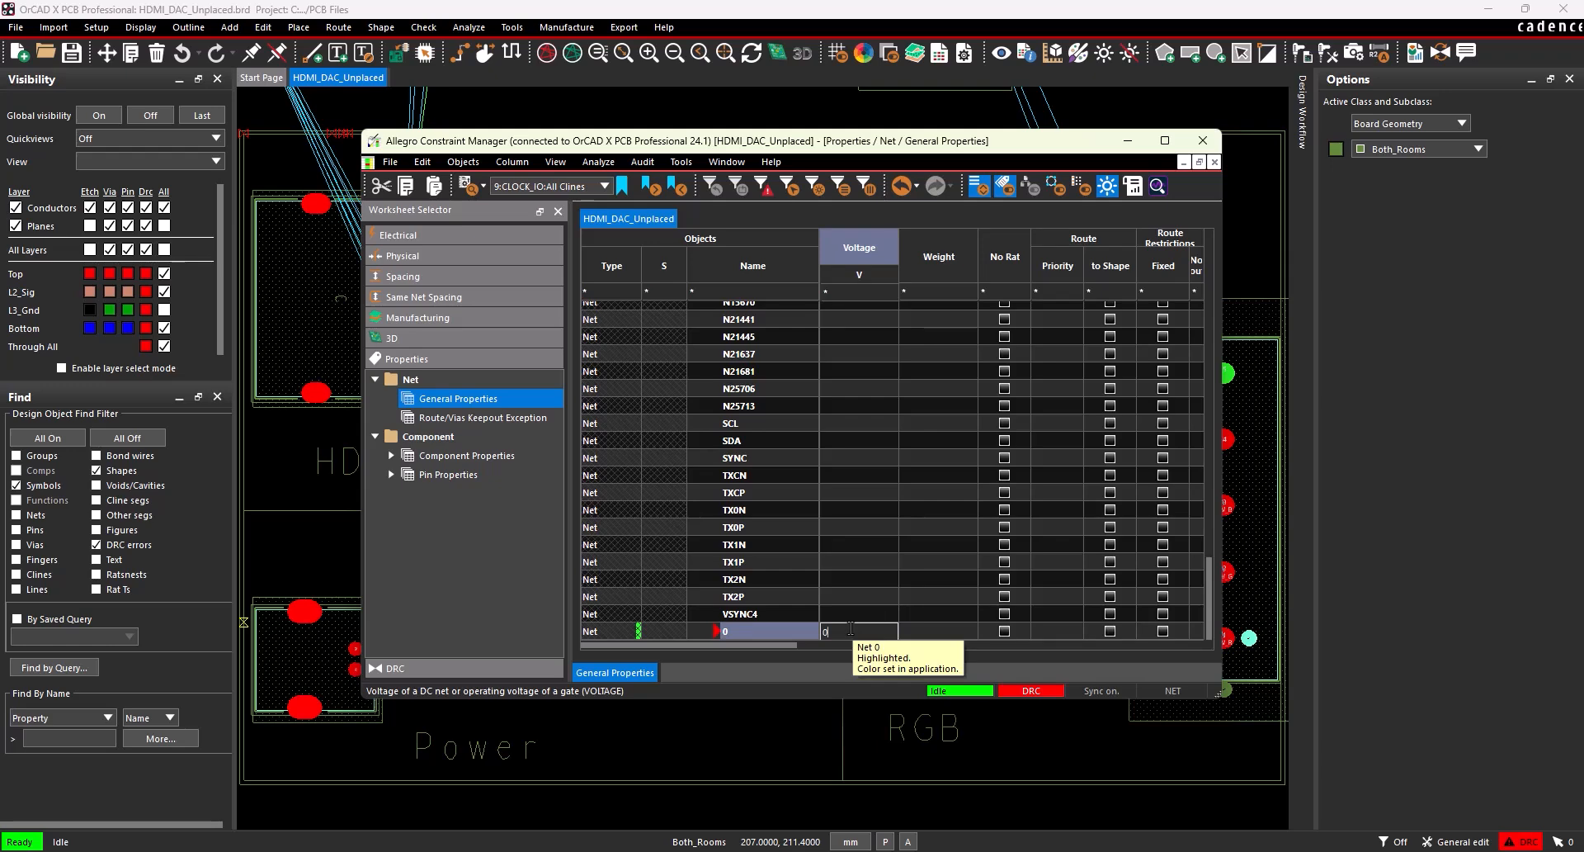
left_click(796, 631)
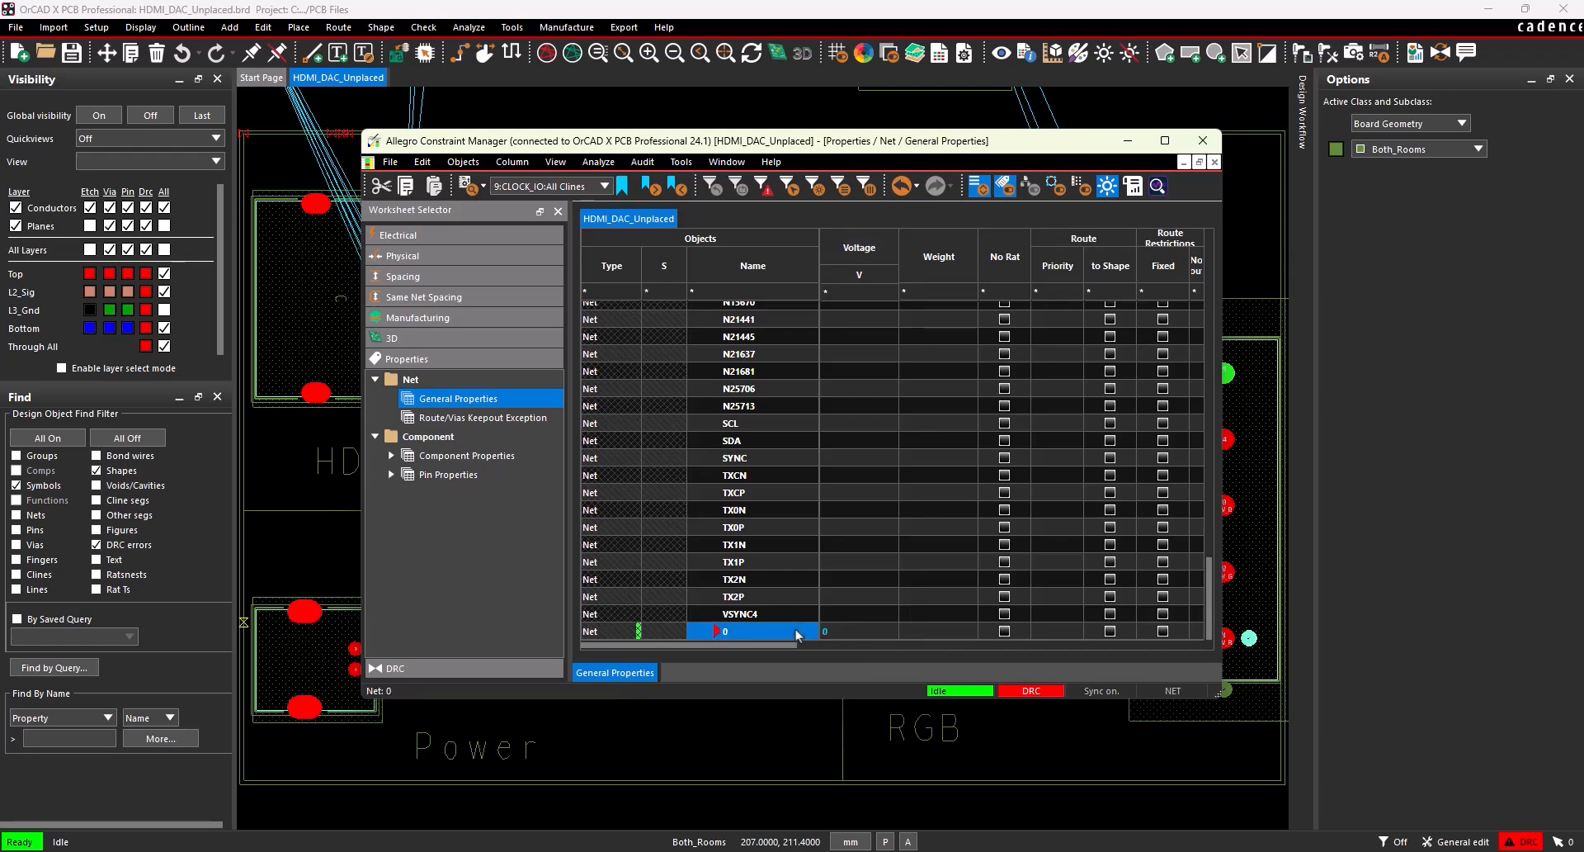
left_click(1206, 141)
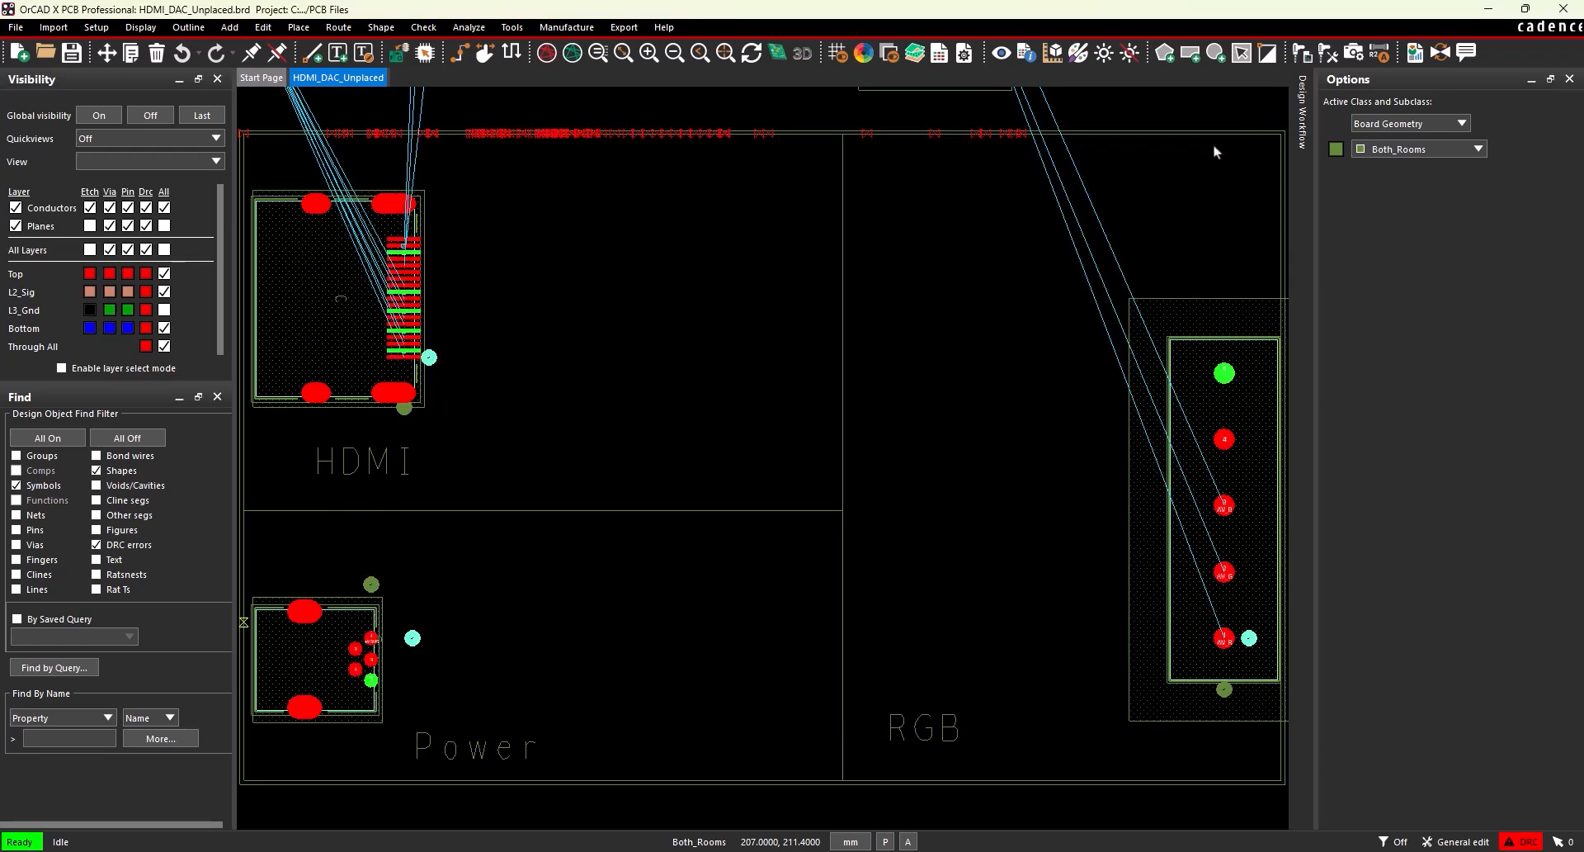
Save the board, overwriting the existing HDMI_DAC_Unplaced.brd file.
left_click(15, 27)
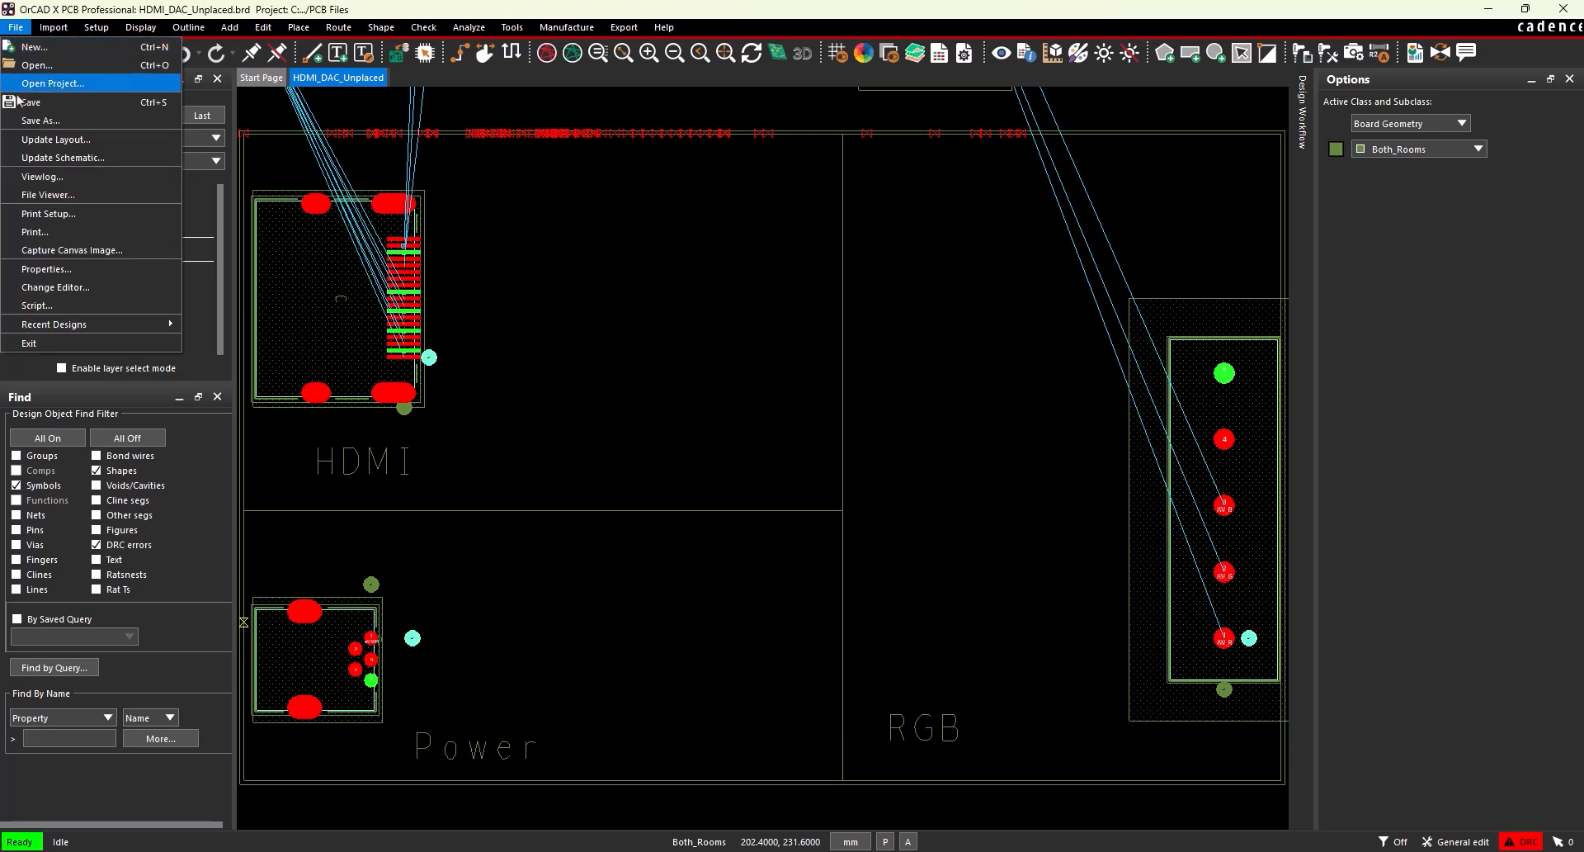
left_click(20, 101)
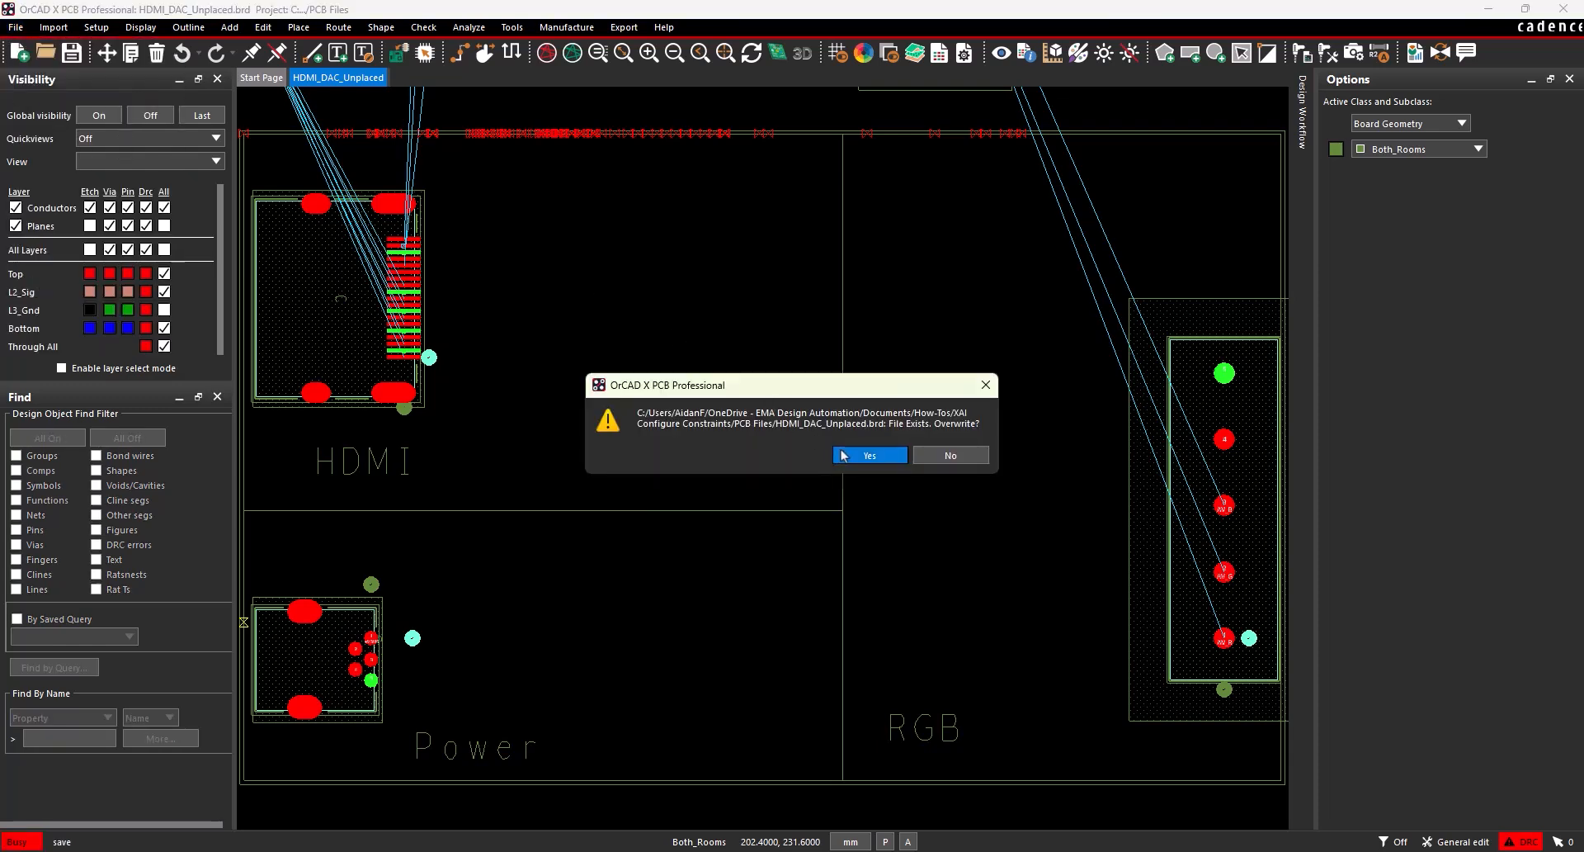
left_click(844, 453)
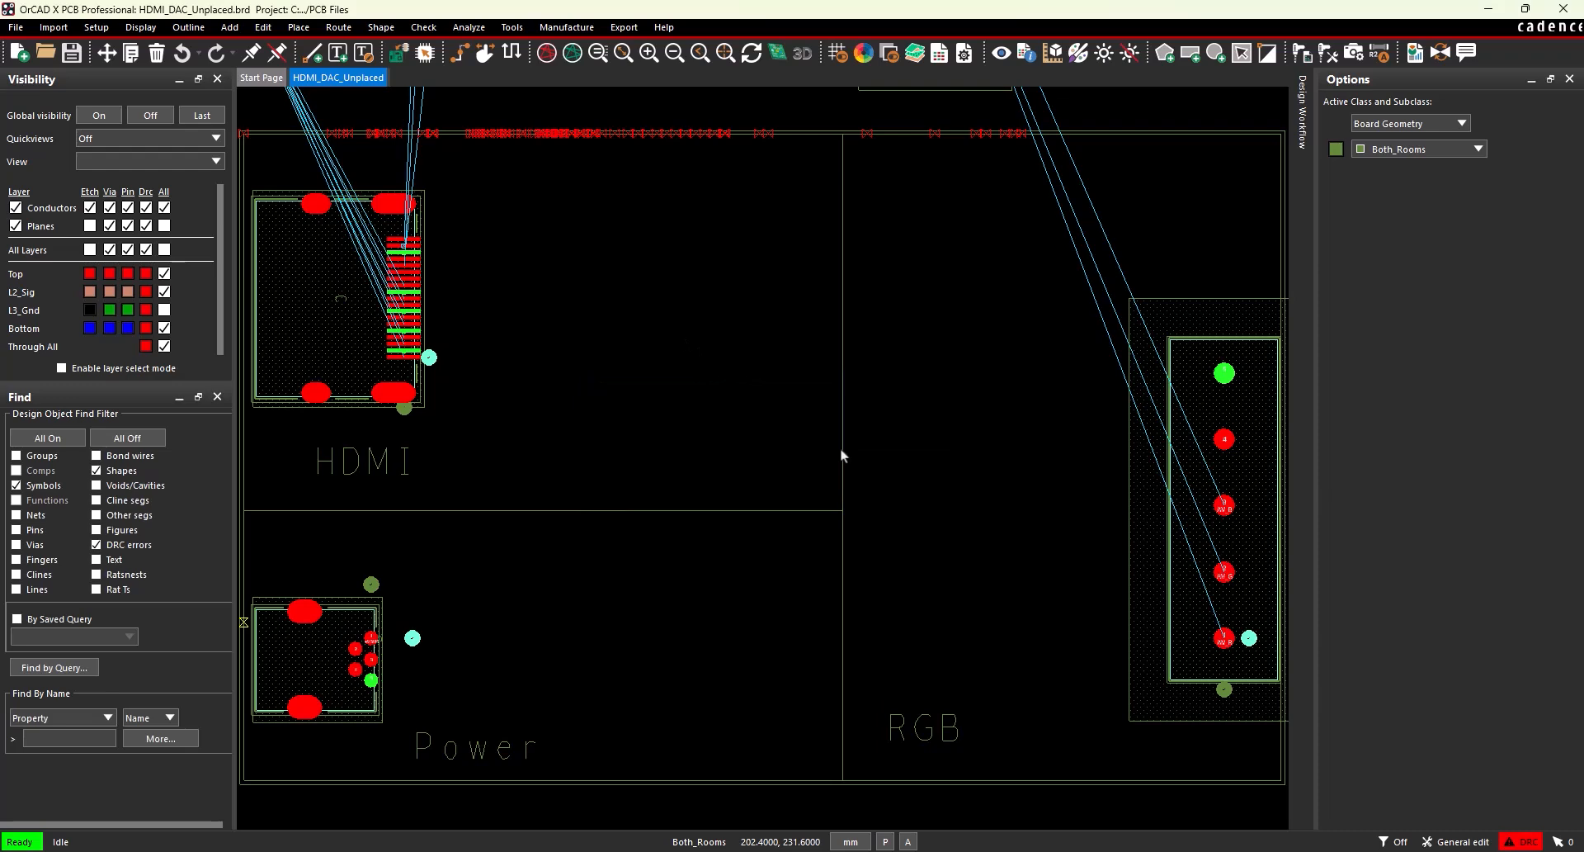
Launch X AI and sign in with the account's prefilled username.
left_click(512, 28)
left_click(523, 233)
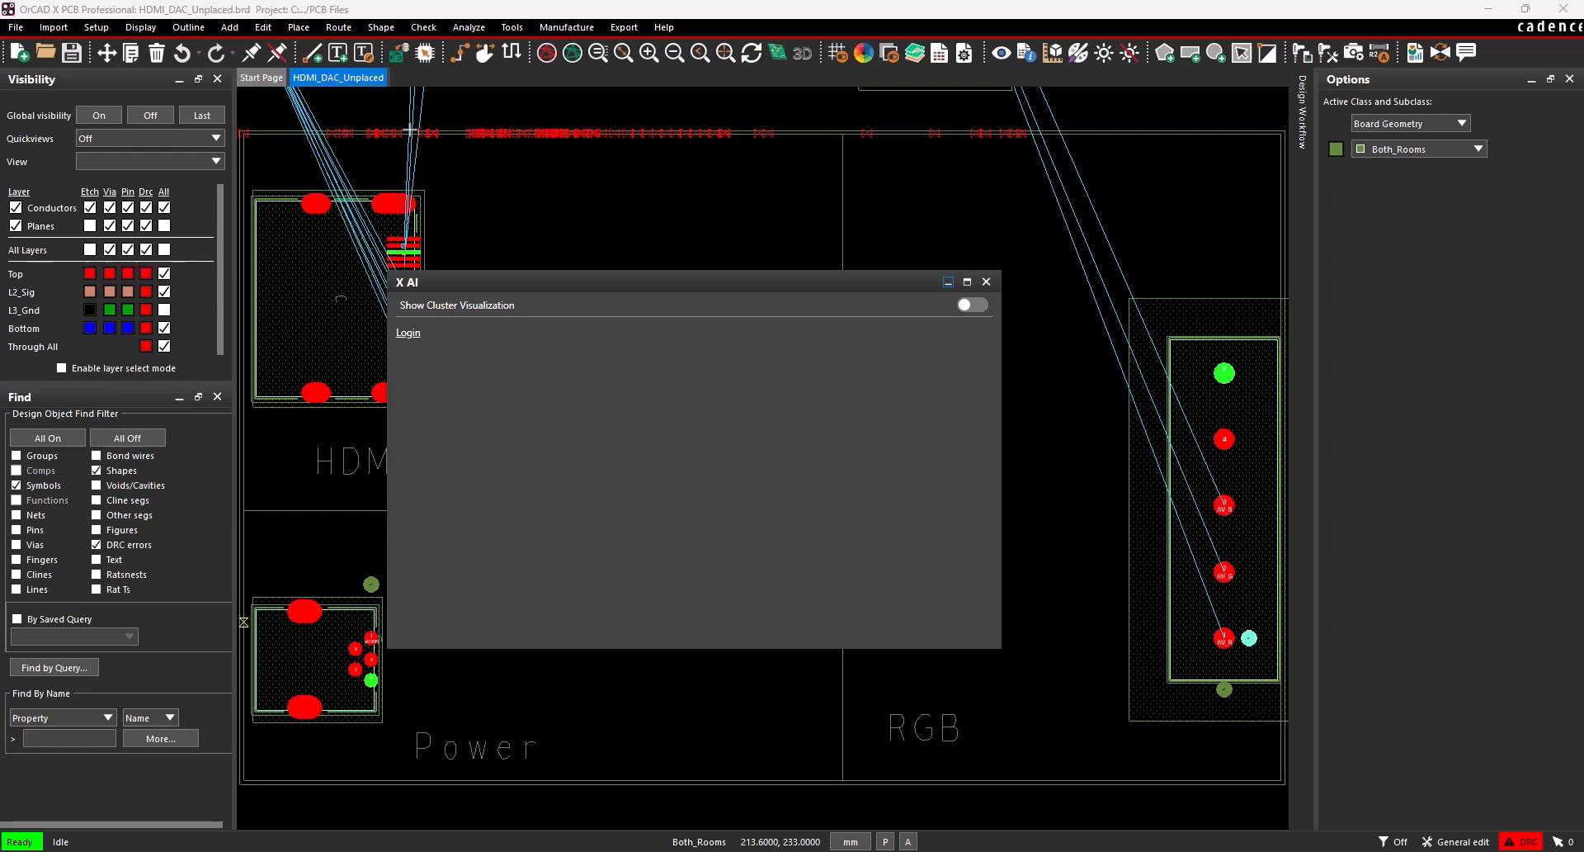
left_click(406, 334)
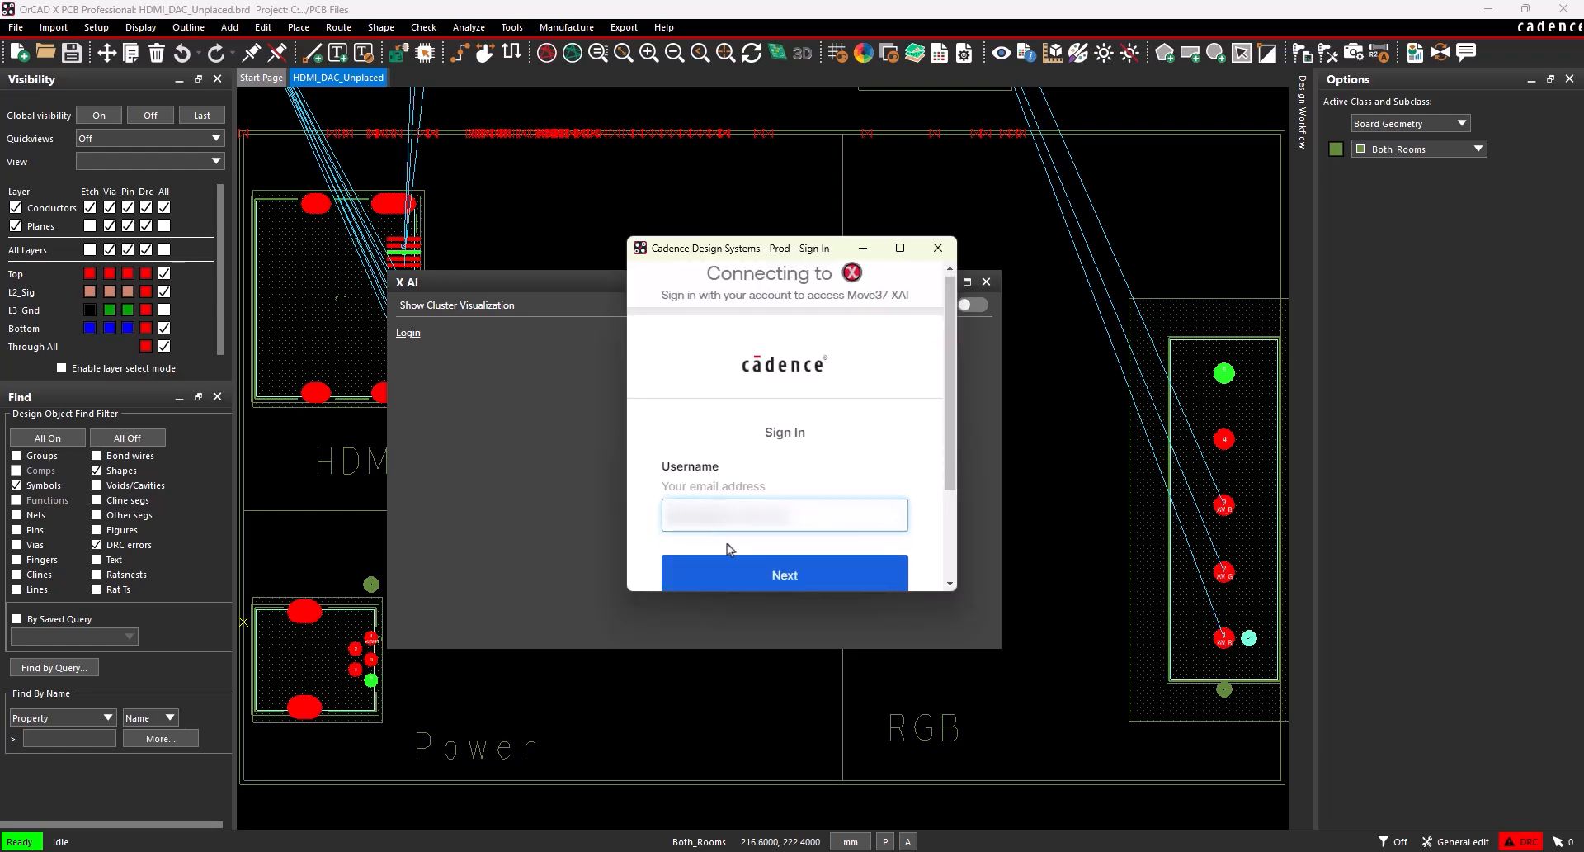
left_click(758, 574)
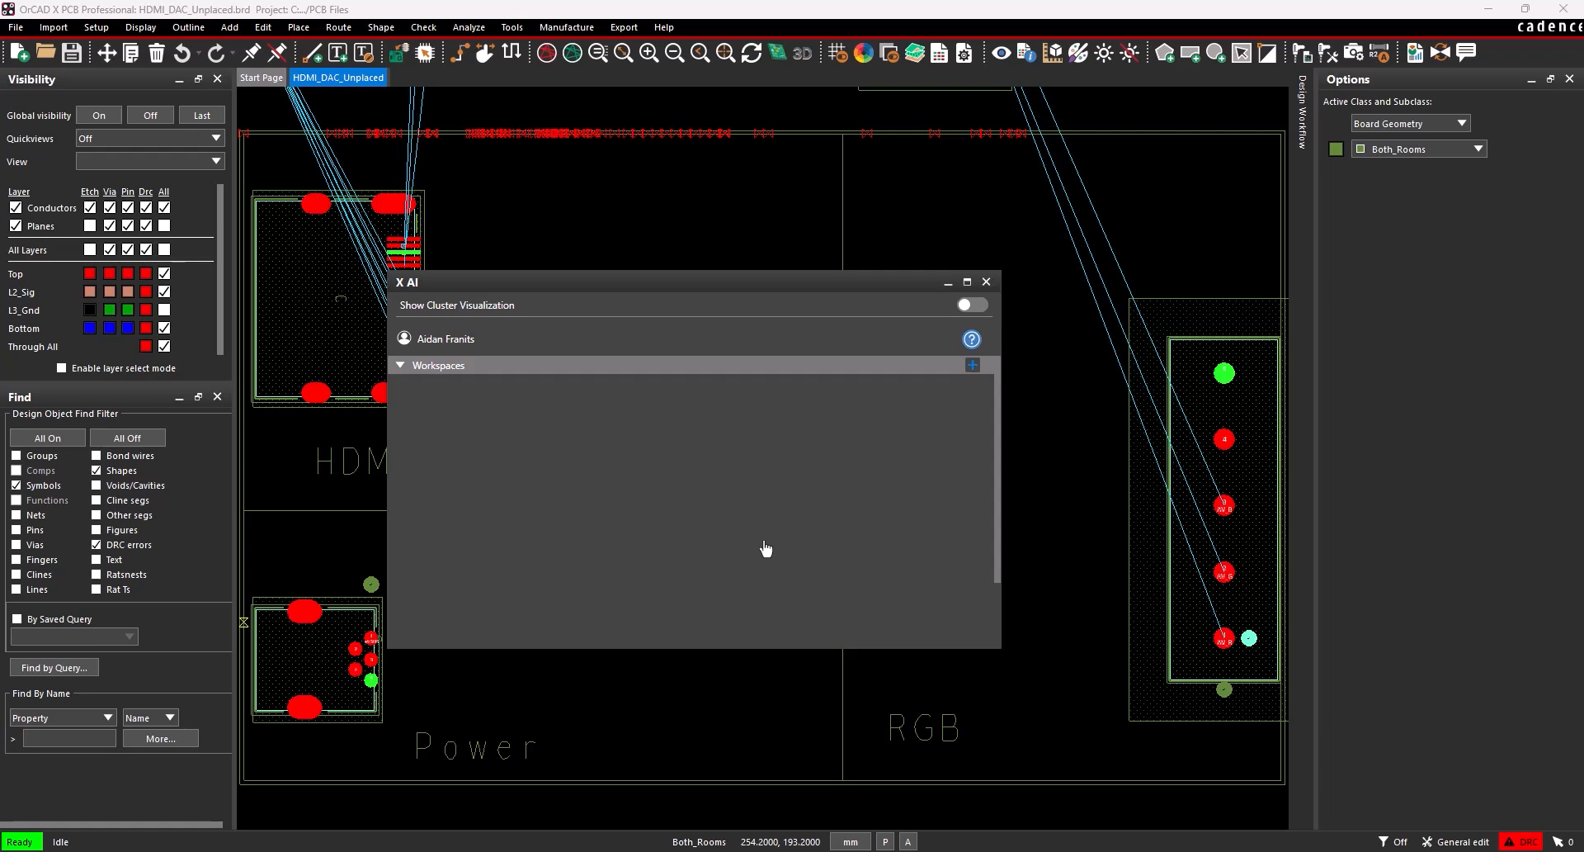
Create an X AI workspace named Constraints X AI and open it.
left_click(973, 365)
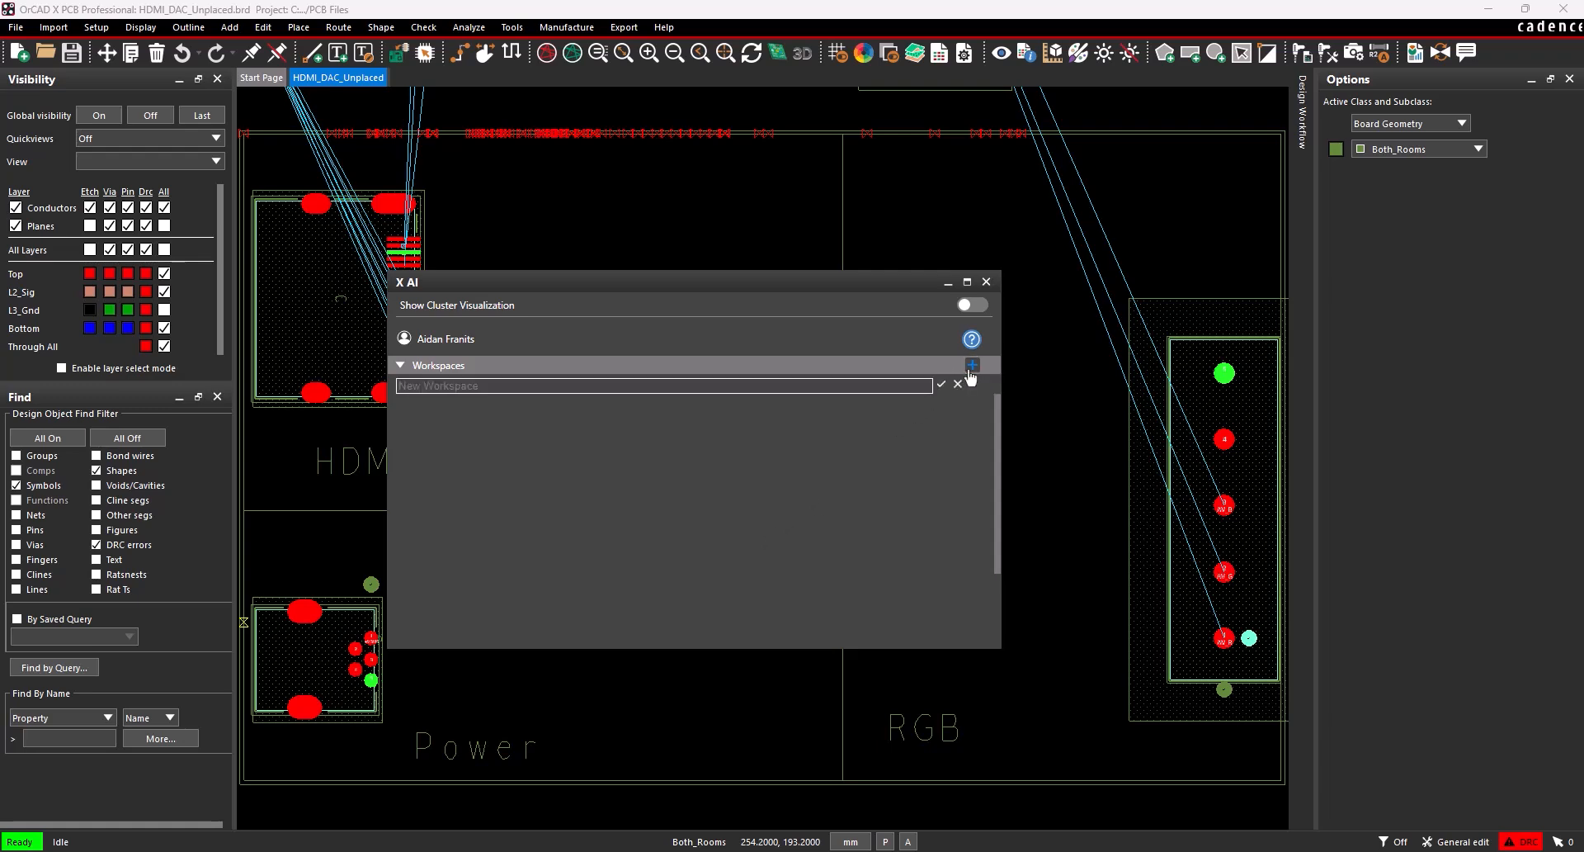
type("Constraints X AI")
left_click(941, 384)
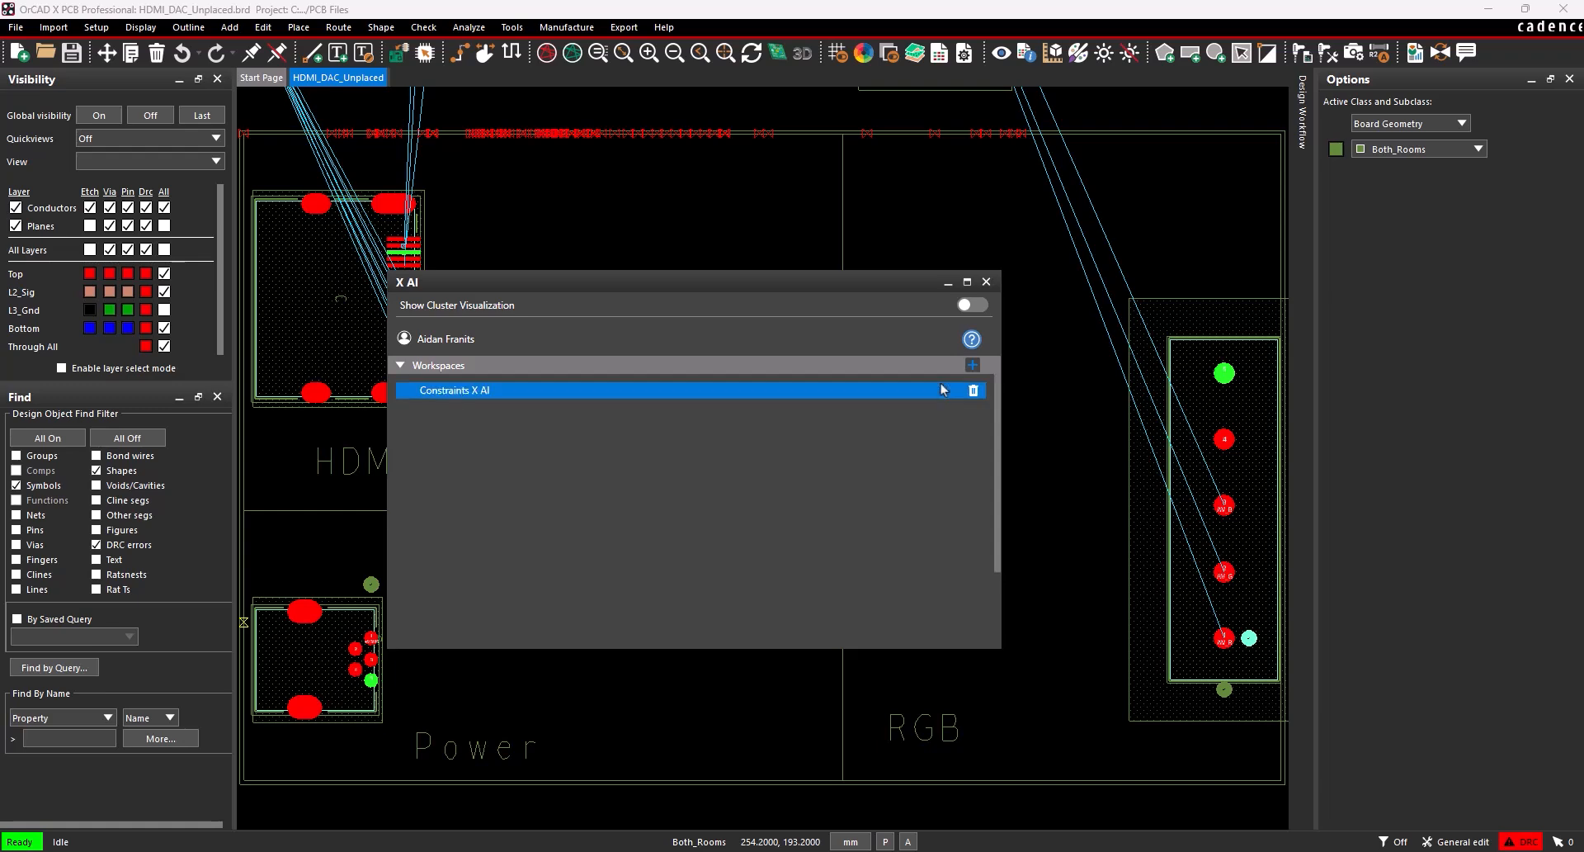
left_click(943, 389)
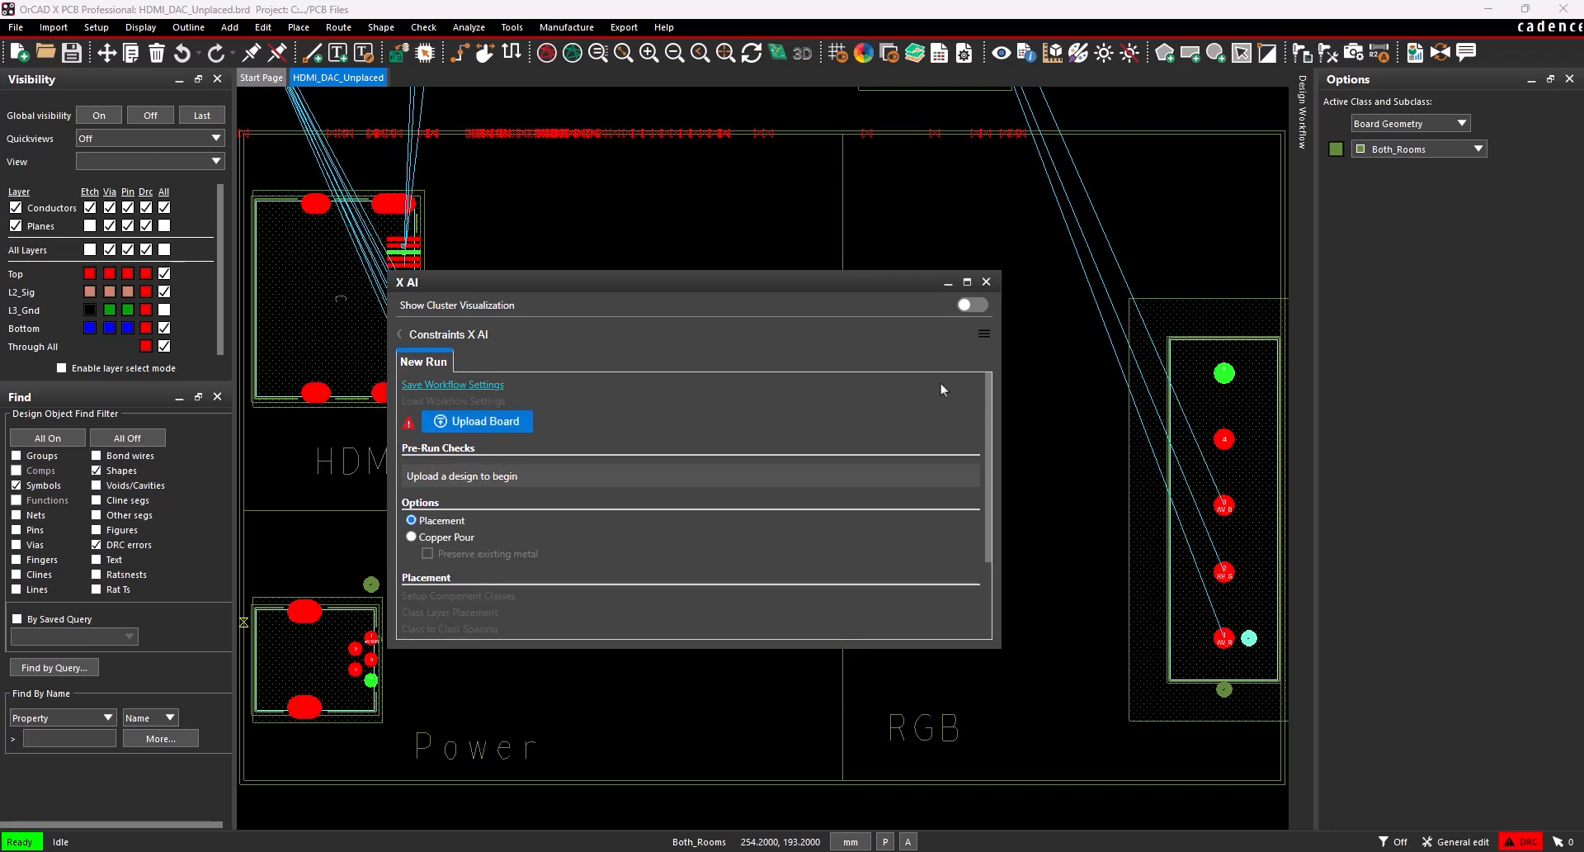
Upload the board to the workspace and review the room placement settings for HDMI, POWER and RGB without changing them.
left_click(520, 423)
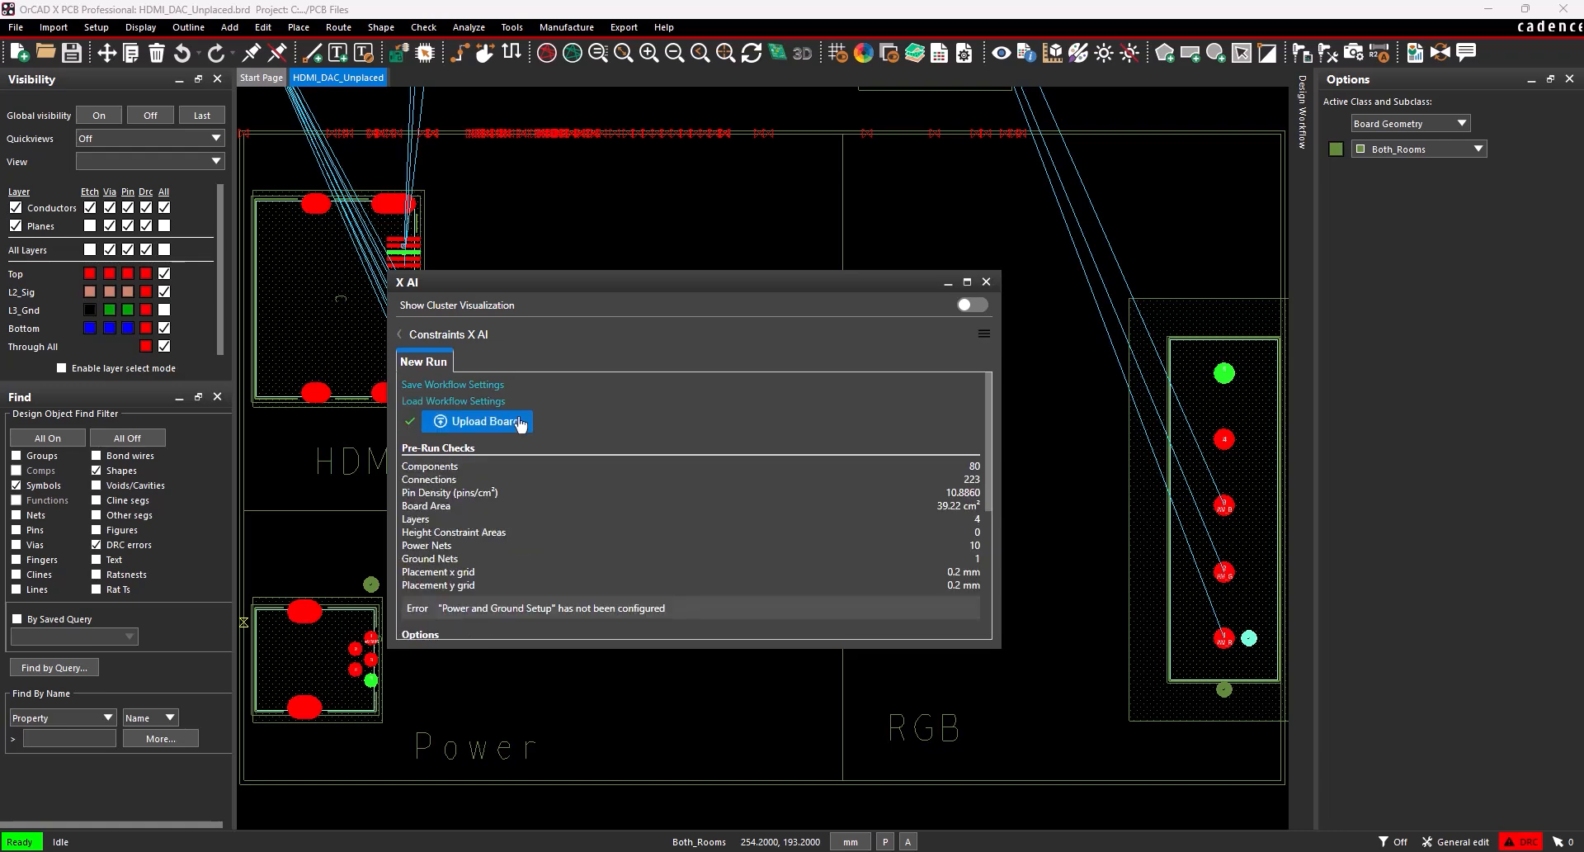
scroll(564, 414, "down", 3)
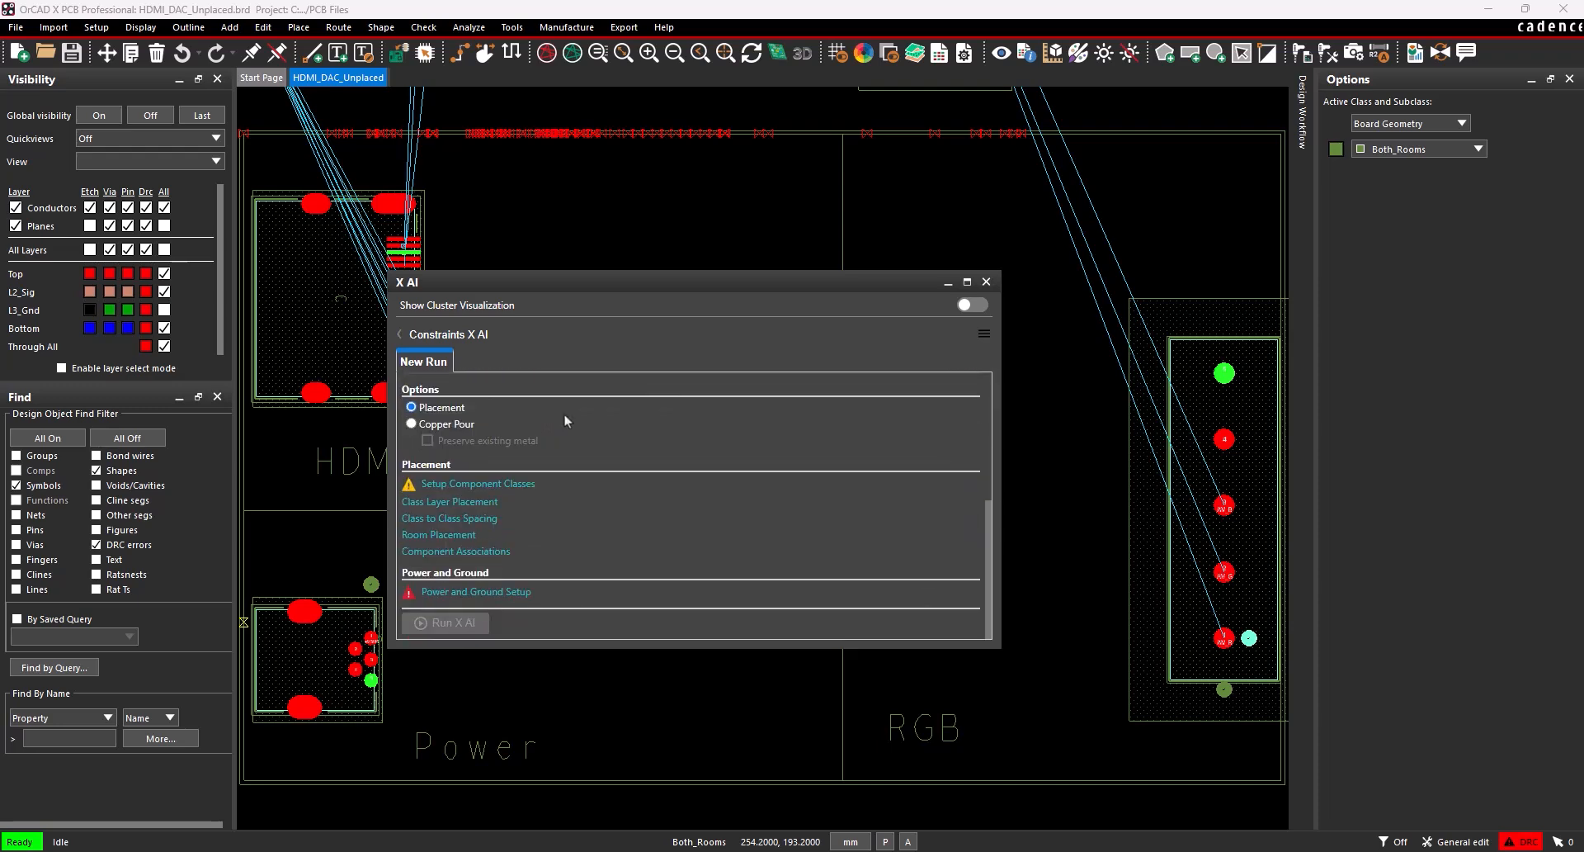
left_click(439, 535)
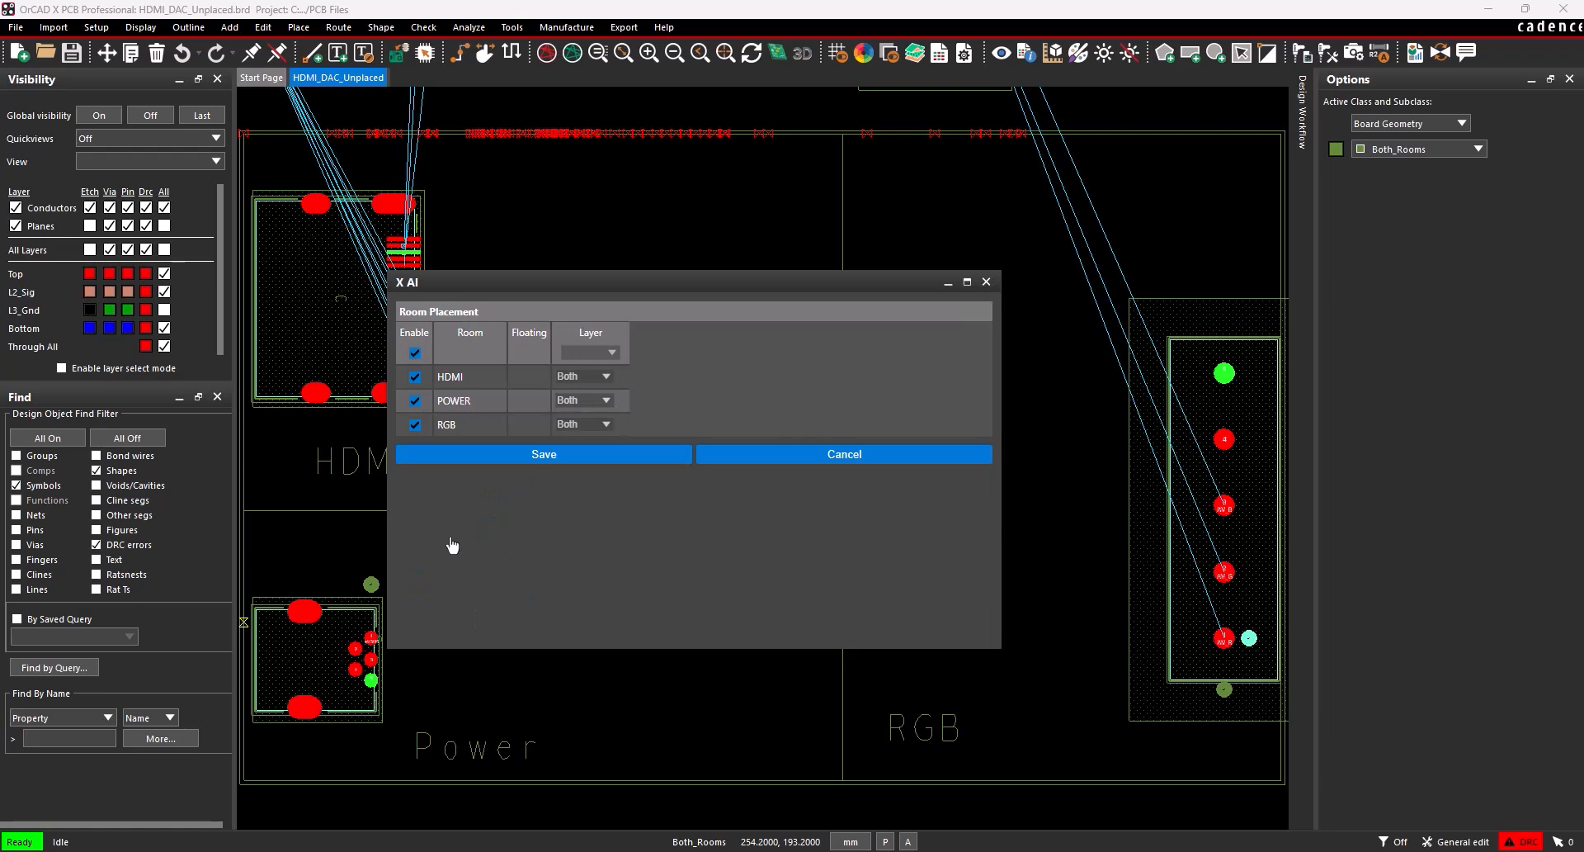
left_click(722, 462)
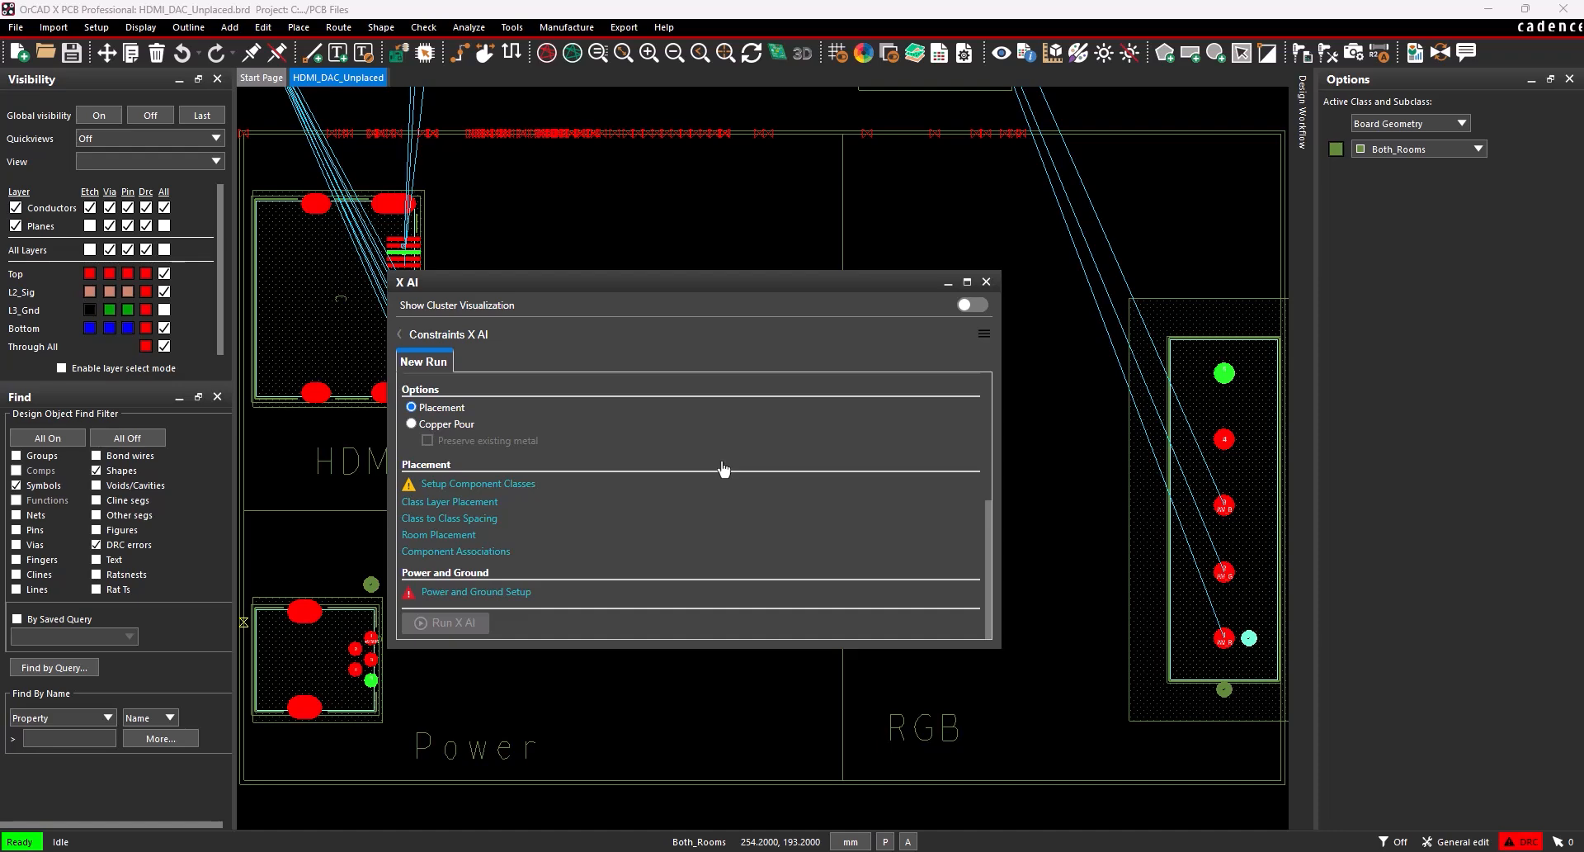
Open the Power and Ground Setup and review the pre-populated voltages of all power and ground nets.
left_click(504, 592)
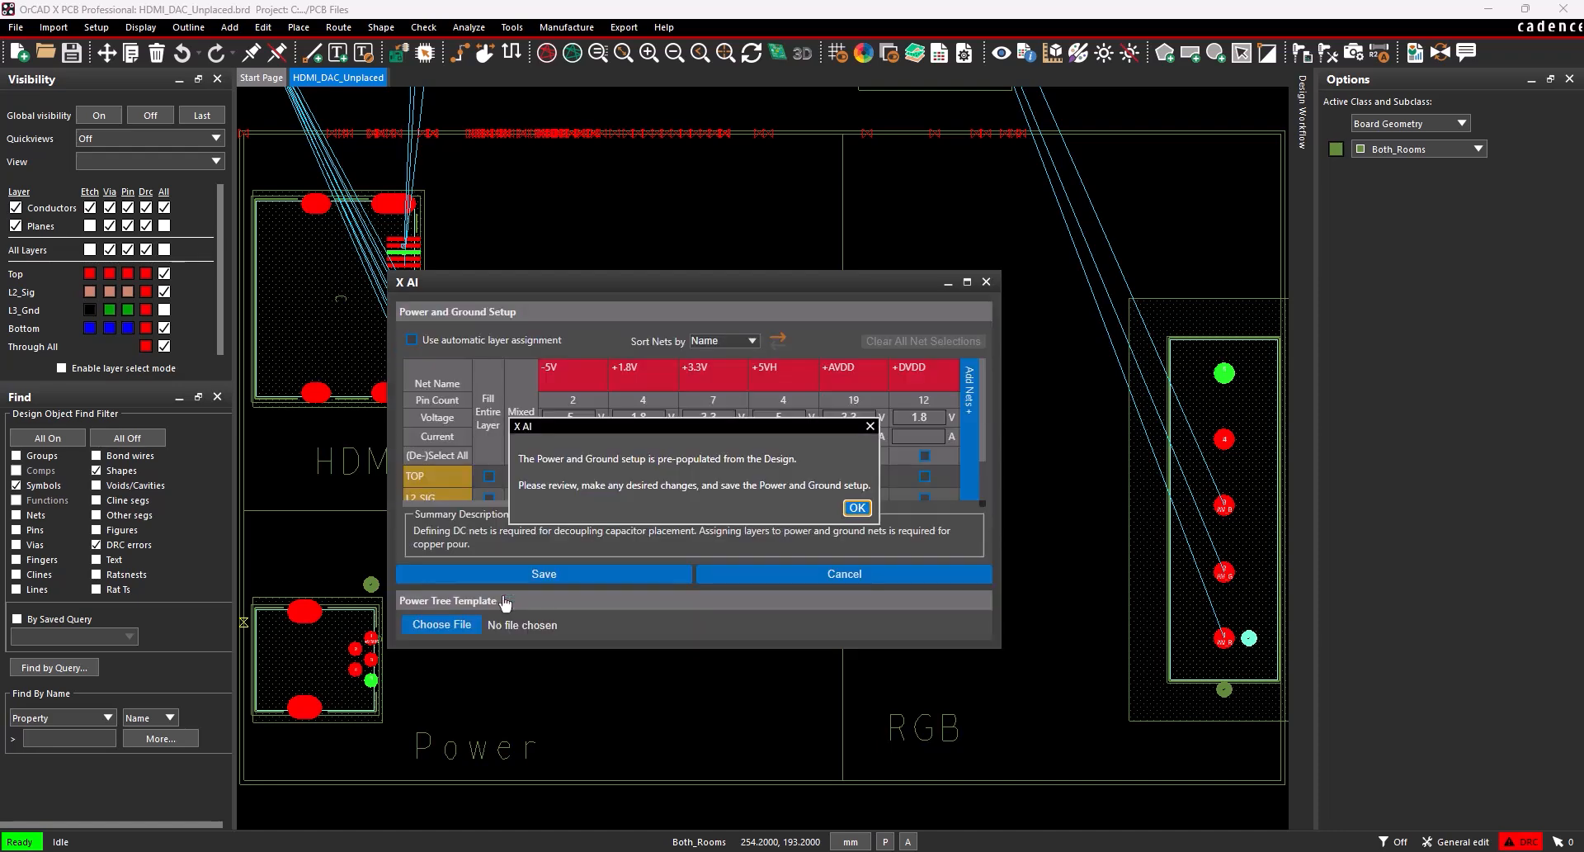
left_click(850, 508)
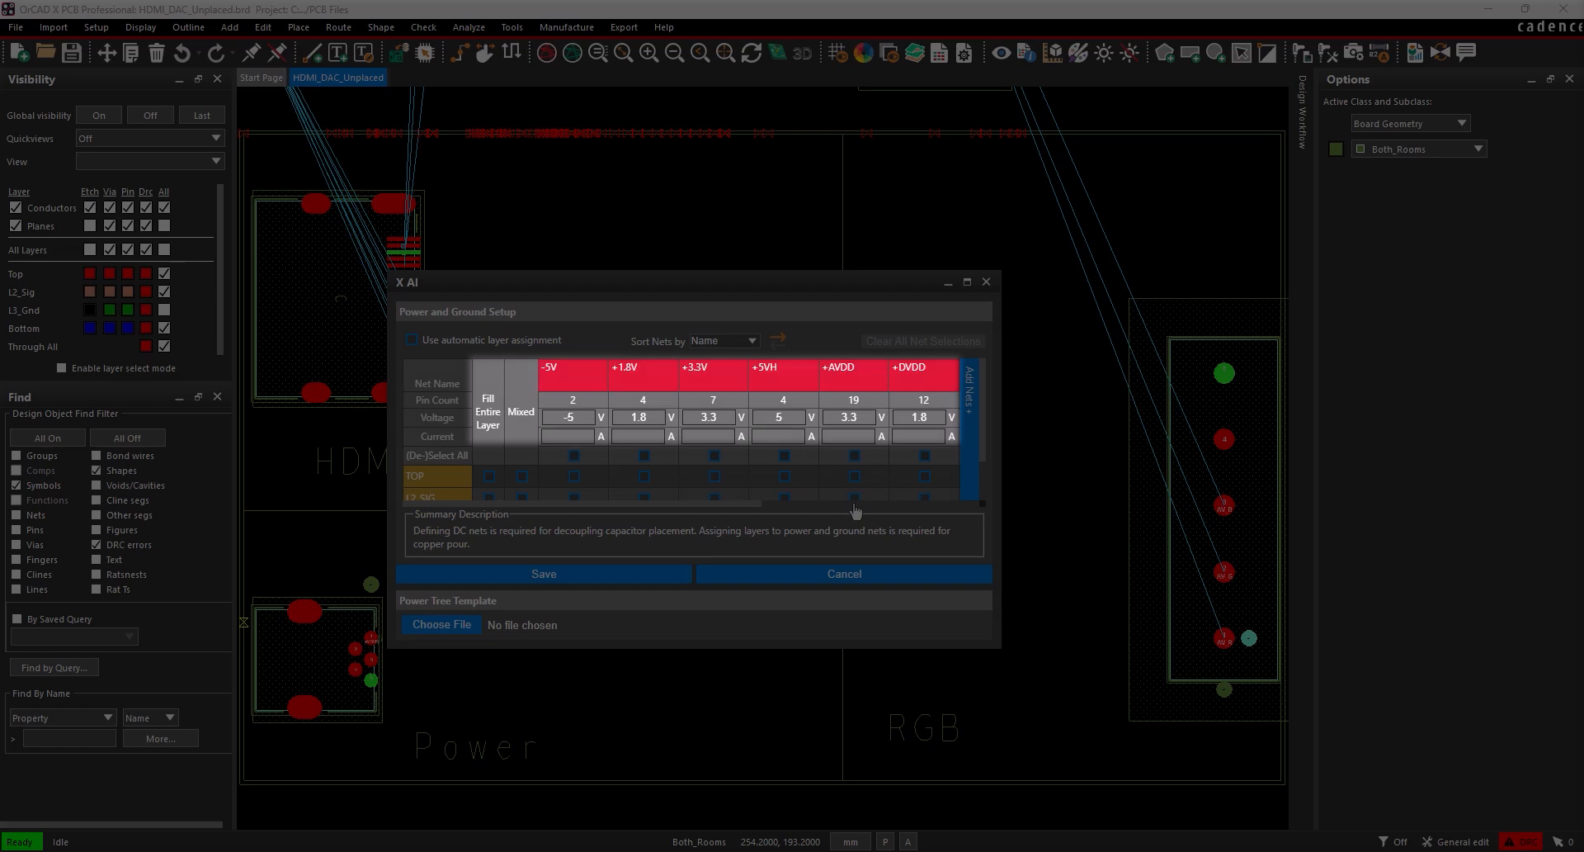
left_click_drag(749, 506, 1023, 527)
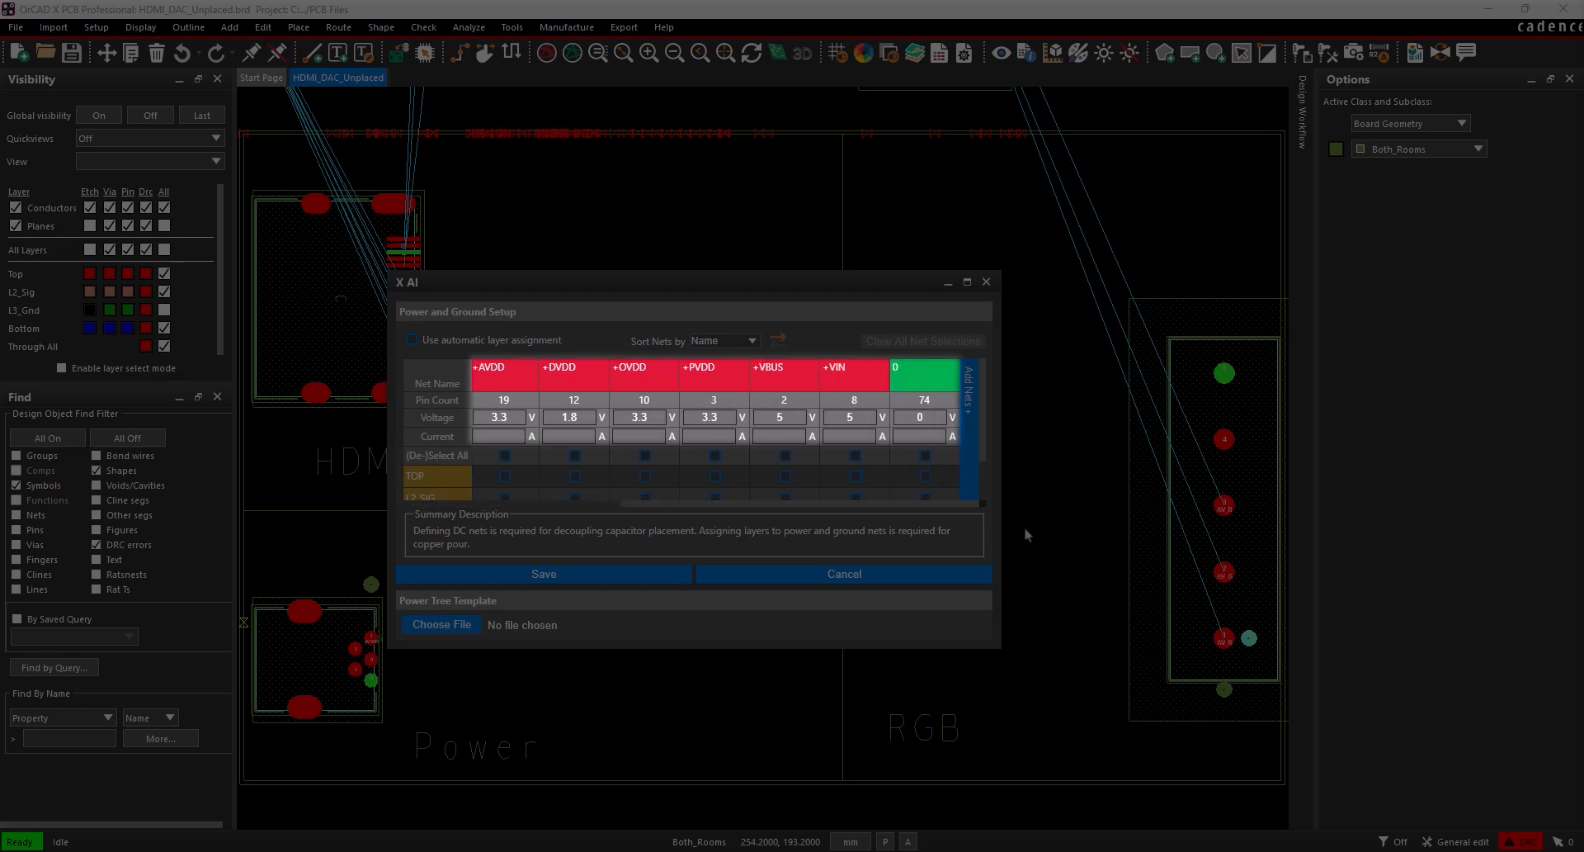